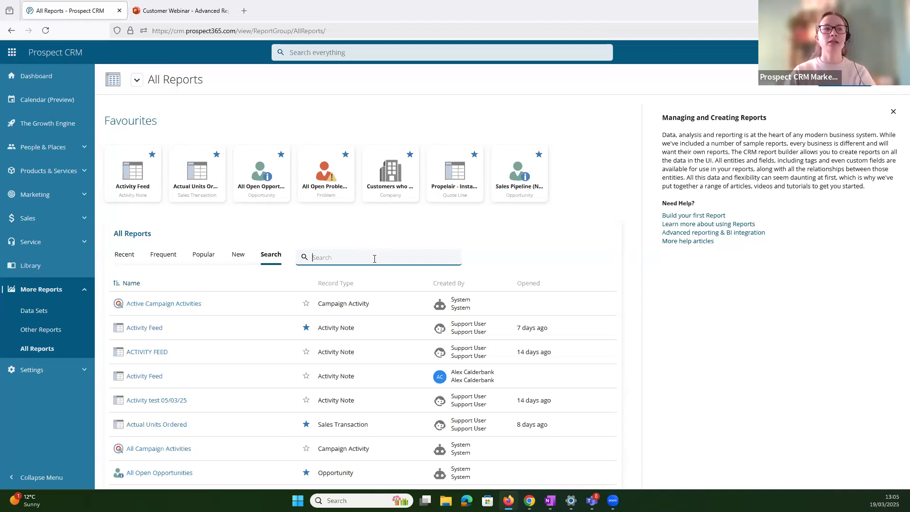
Search all reports for "customers w" and open the "Customers who bought X but not Y" report
type("customer")
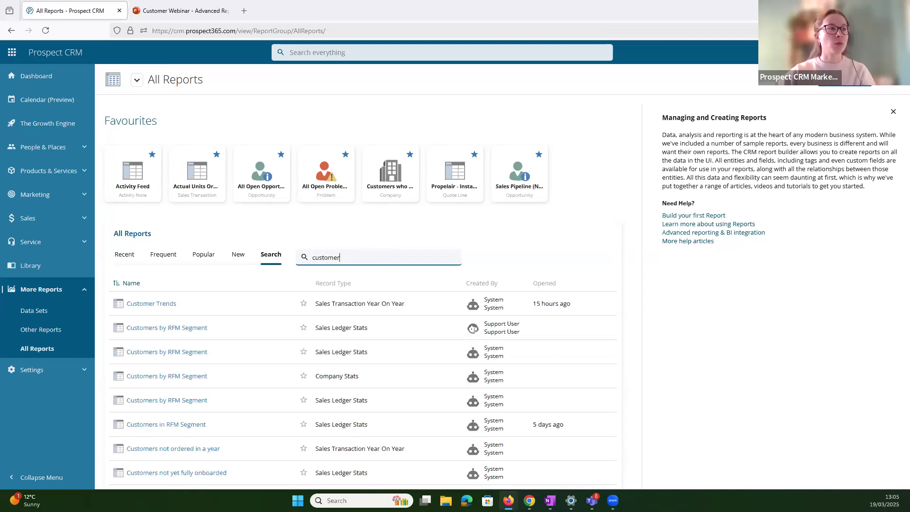
type("s w")
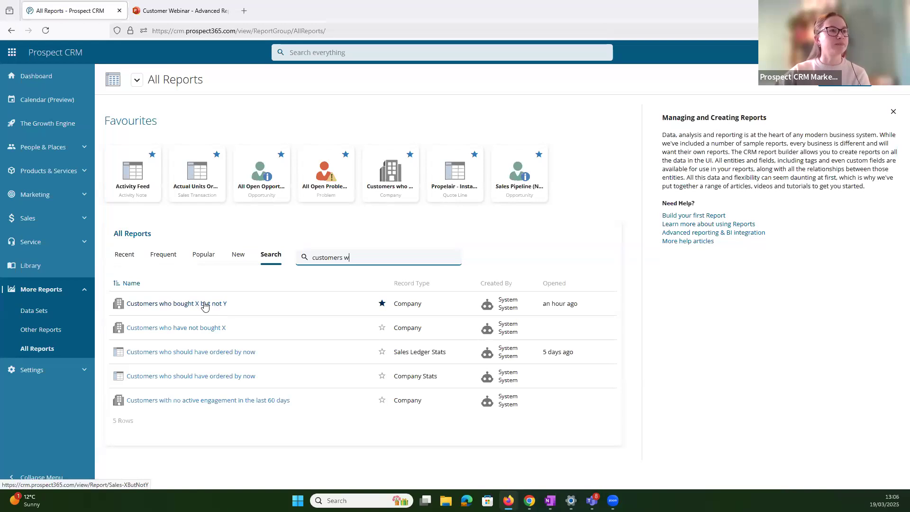
left_click(161, 309)
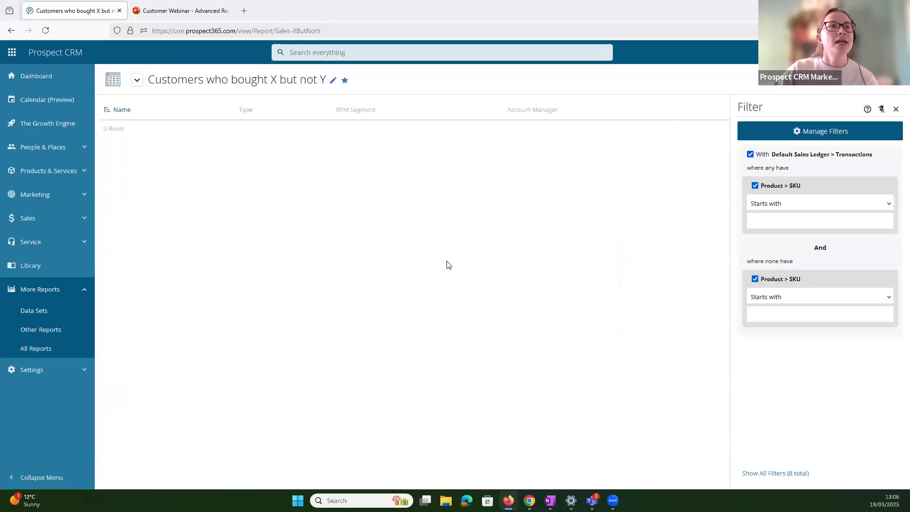
Show the report's full filter set and make the "Where any" transactions condition match product SKUs starting with "blue"
left_click(800, 132)
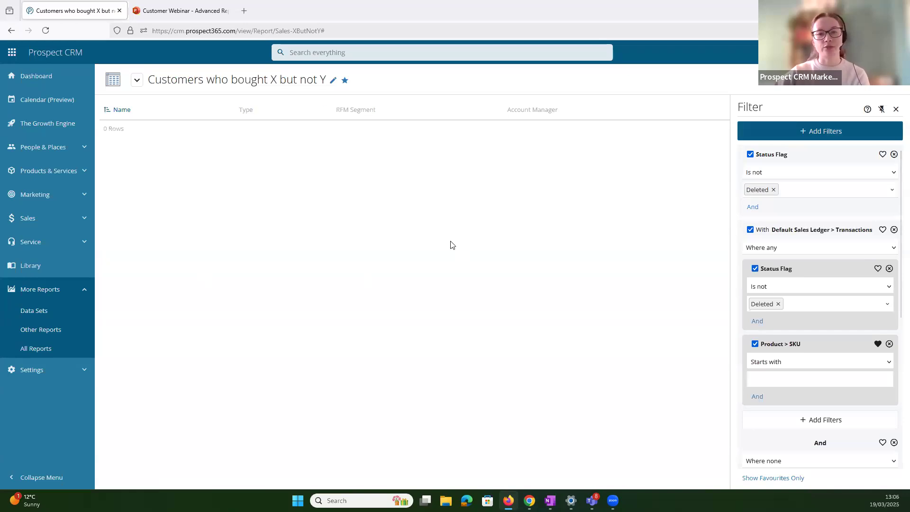
scroll(811, 360, "down", 1)
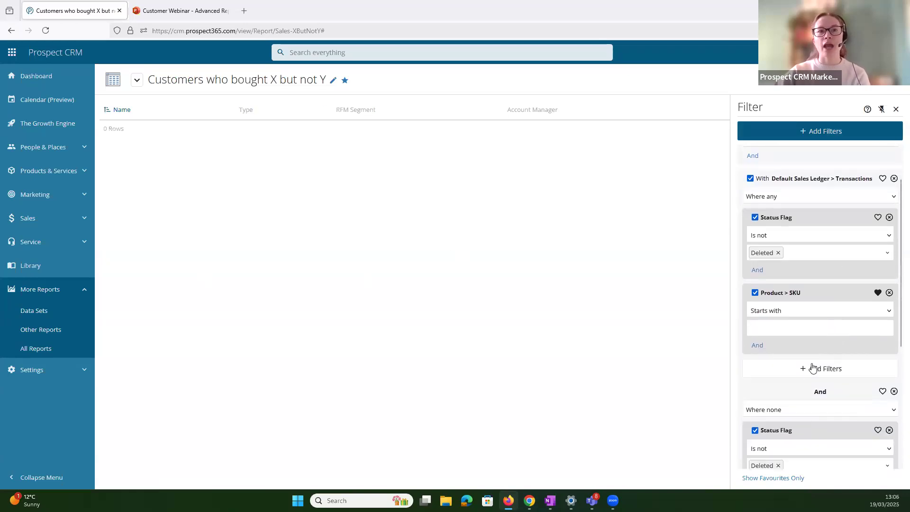
scroll(785, 328, "down", 1)
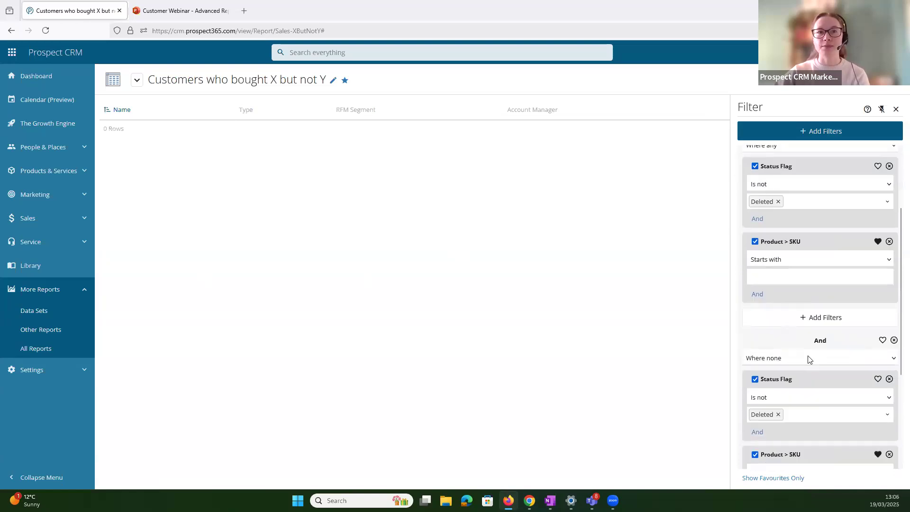
scroll(787, 403, "down", 1)
left_click(787, 438)
left_click(775, 224)
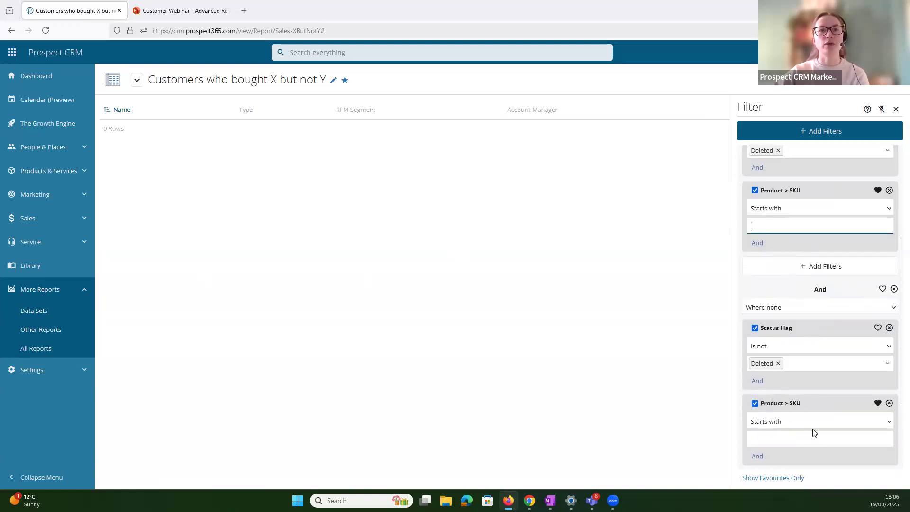
left_click(805, 440)
scroll(800, 415, "up", 2)
left_click(786, 330)
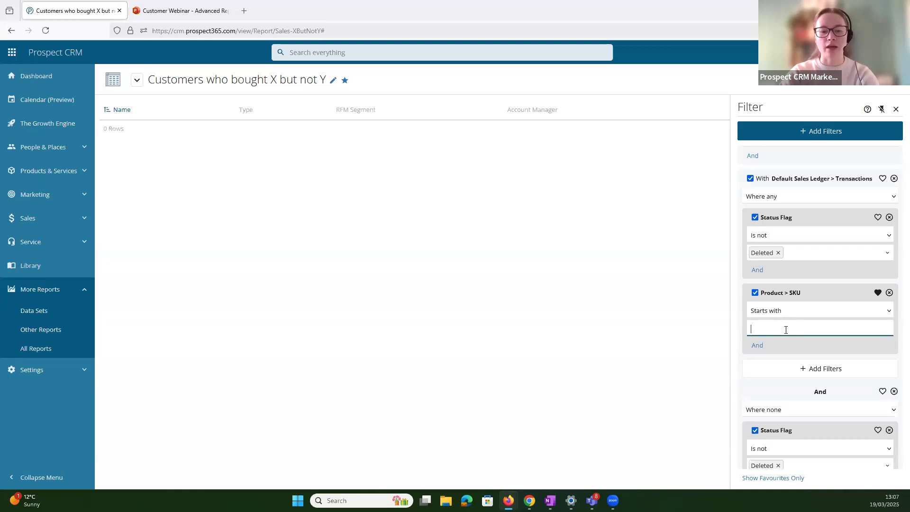
type("blue")
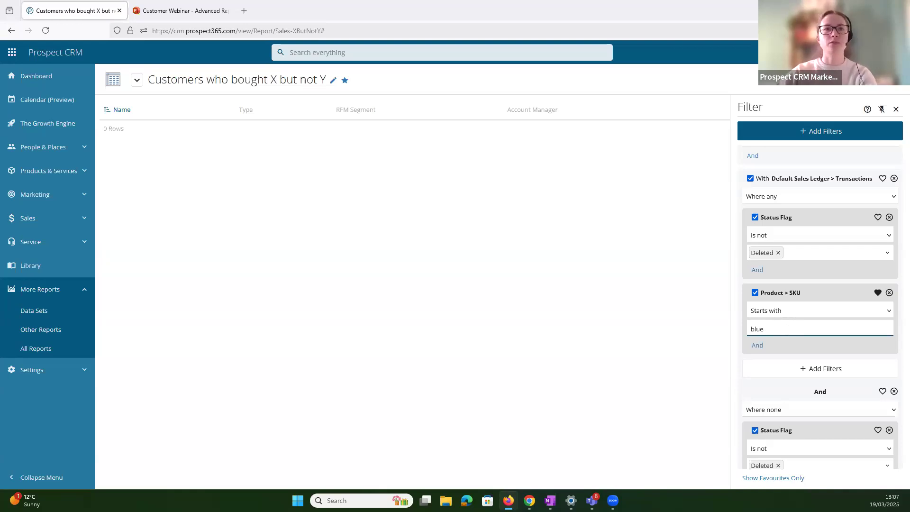
Make the "Where none" transactions condition match product SKUs starting with "straw" and apply the filters to the report
scroll(791, 332, "down", 1)
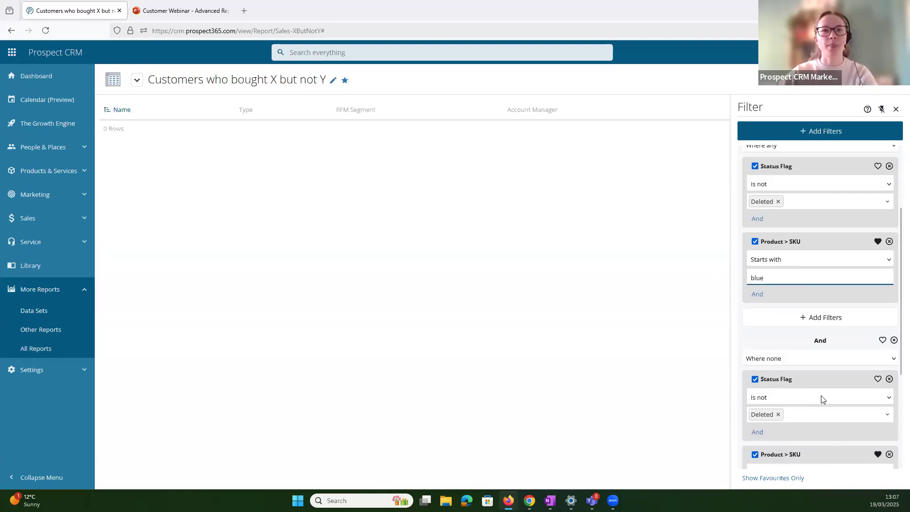
scroll(815, 417, "down", 1)
left_click(774, 439)
type("straw")
scroll(866, 463, "down", 1)
left_click(863, 477)
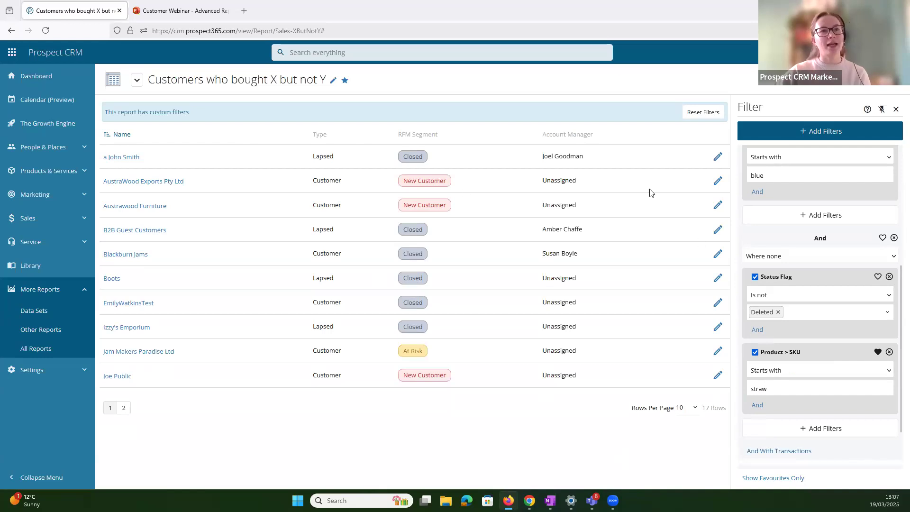
Review the report's filter conditions, comparing the "Where any" and "Where none" transaction groups and the B2C filter
scroll(836, 366, "up", 2)
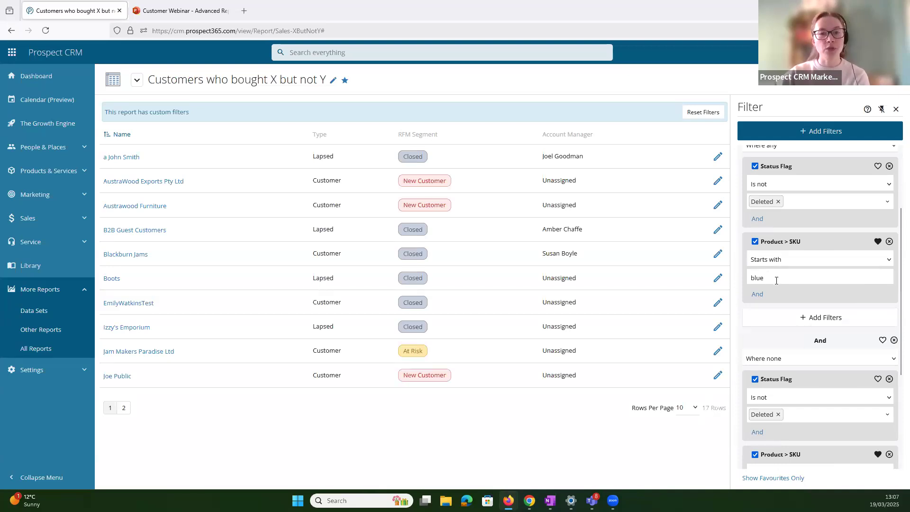
scroll(777, 281, "down", 1)
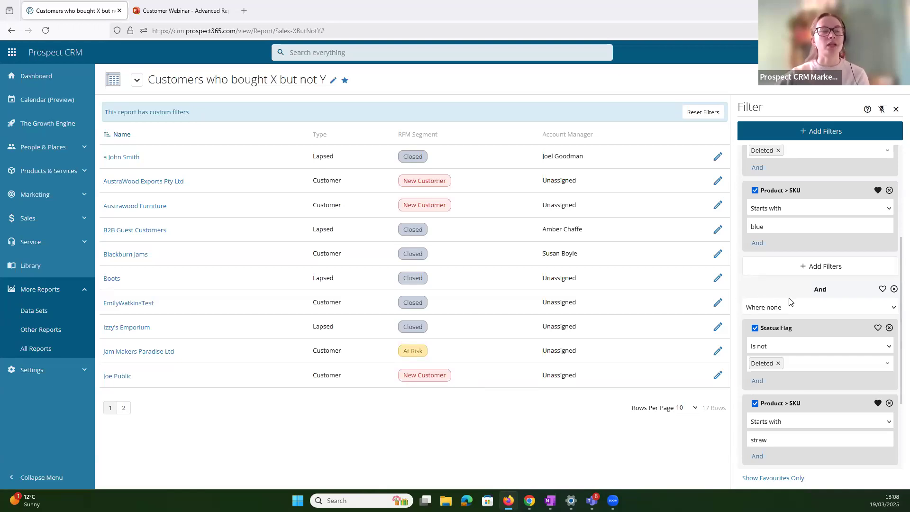
scroll(823, 295, "down", 2)
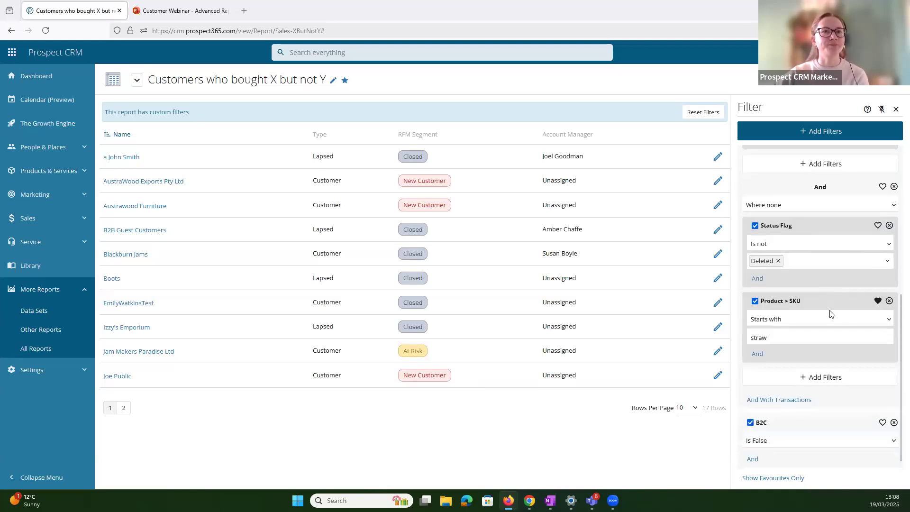
scroll(830, 328, "up", 2)
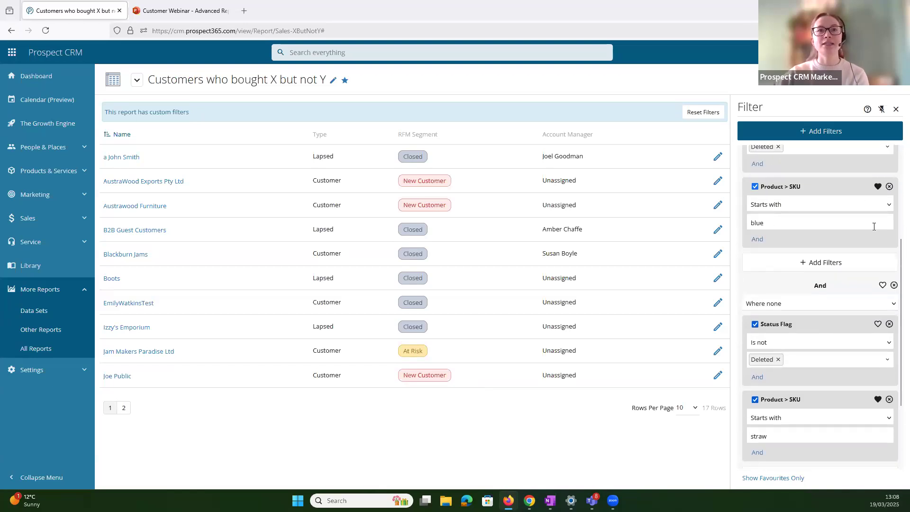
scroll(852, 409, "up", 2)
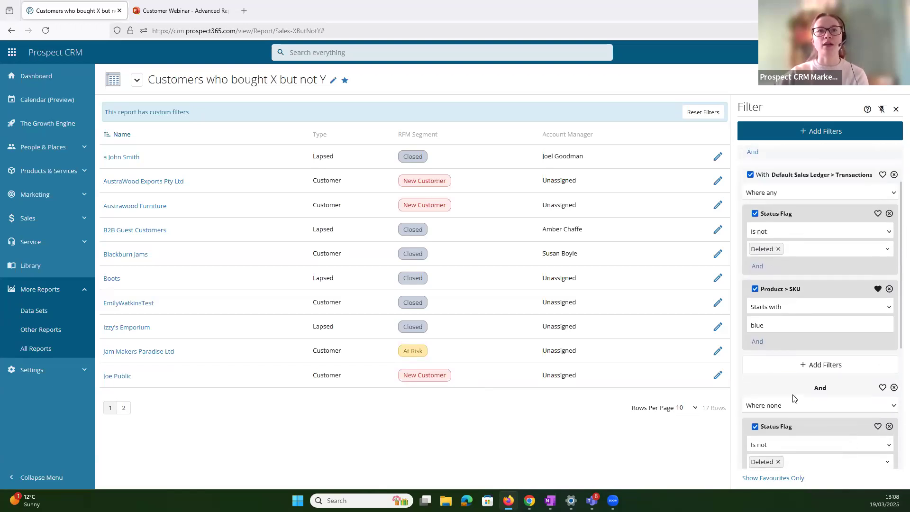
scroll(808, 394, "up", 1)
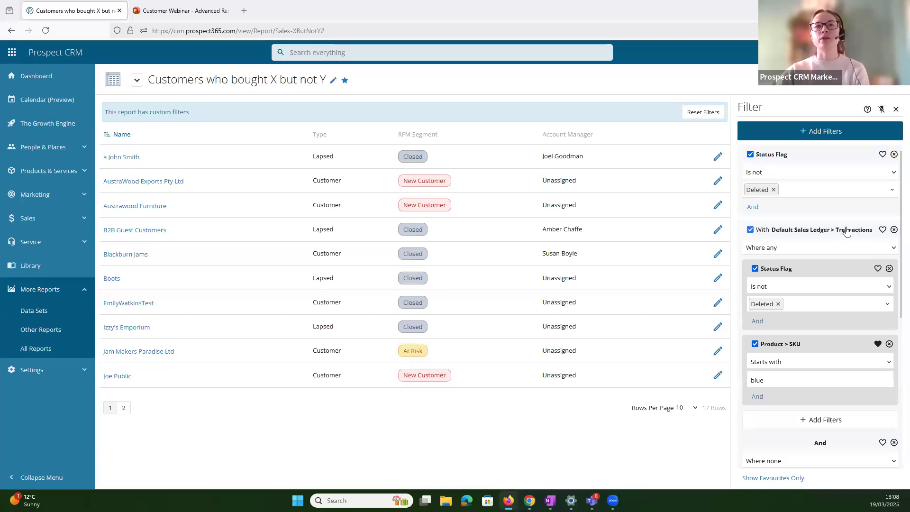
Examine the fields available as report columns, including the full Company list and its related groups, and leave the selection without changes
left_click(863, 80)
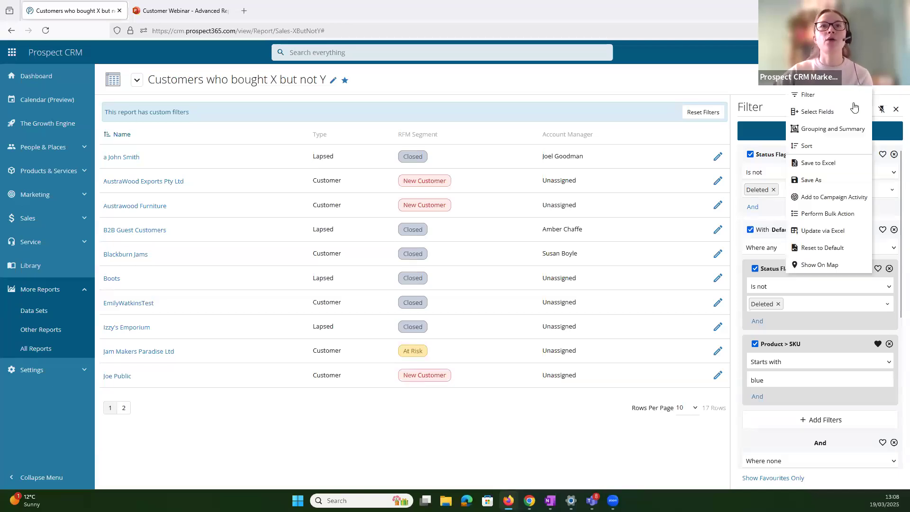
left_click(843, 115)
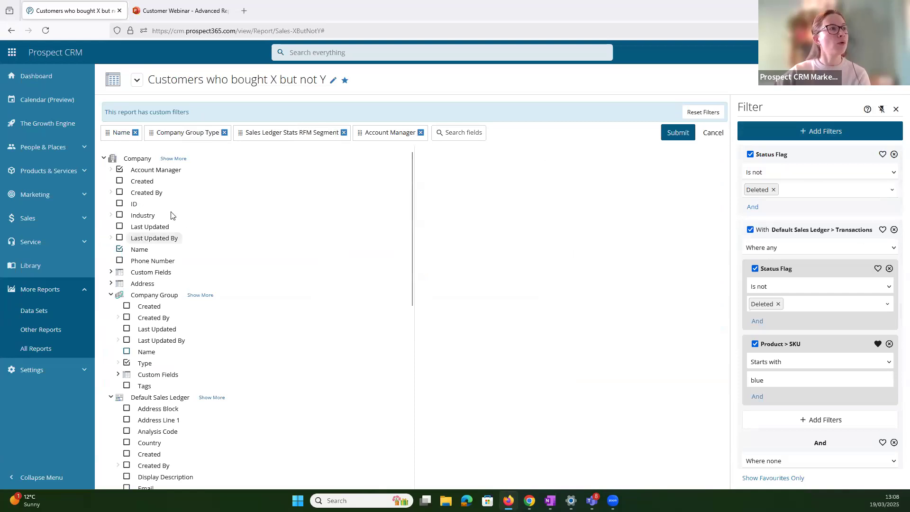
left_click_drag(124, 159, 150, 160)
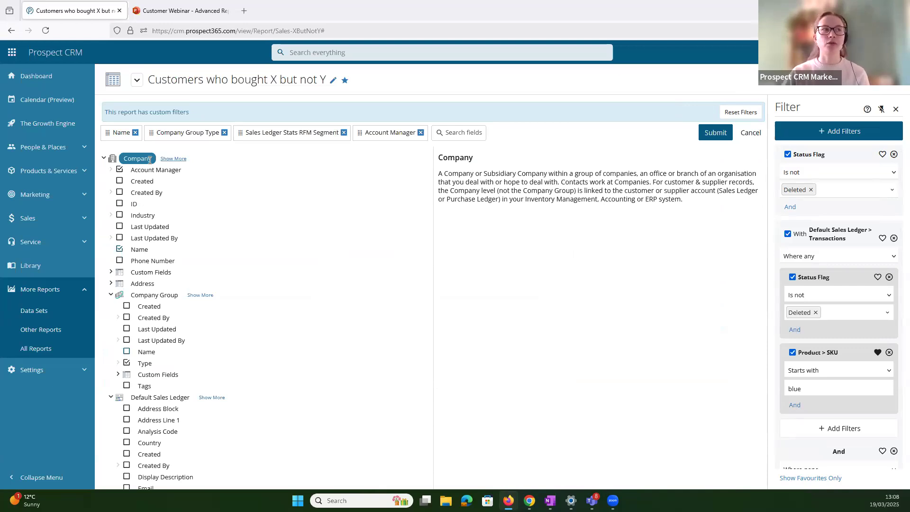
left_click(173, 159)
scroll(183, 303, "down", 8)
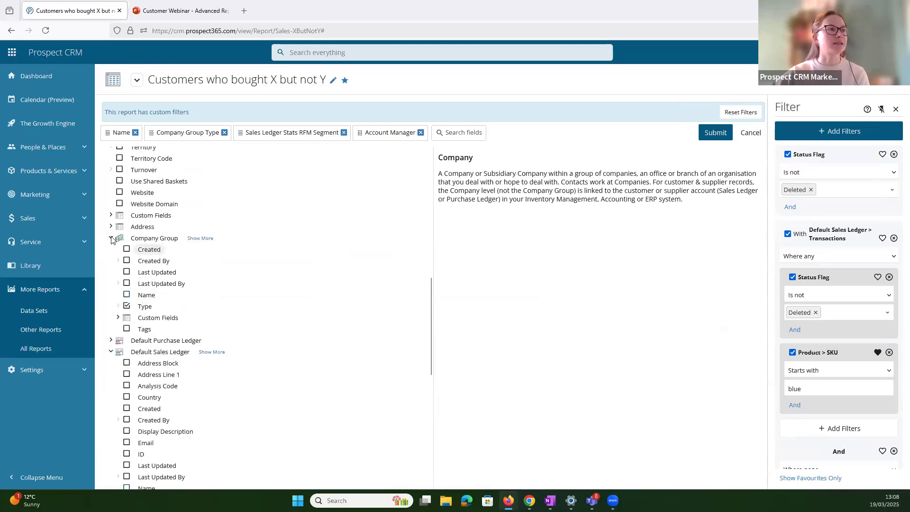
left_click(156, 261)
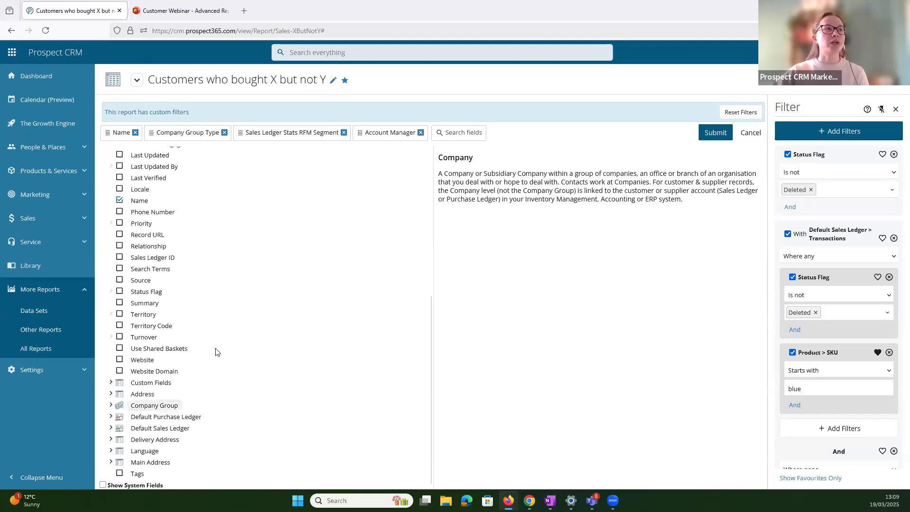
scroll(217, 352, "up", 5)
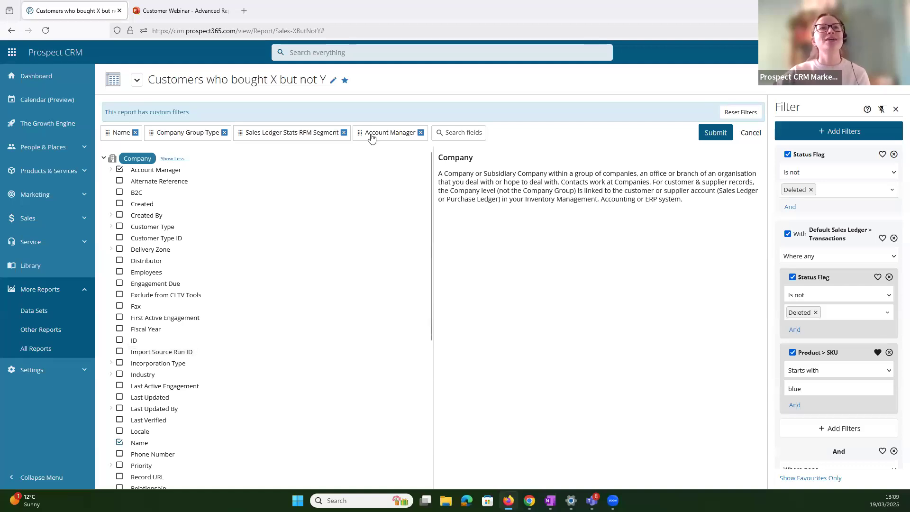
left_click(750, 134)
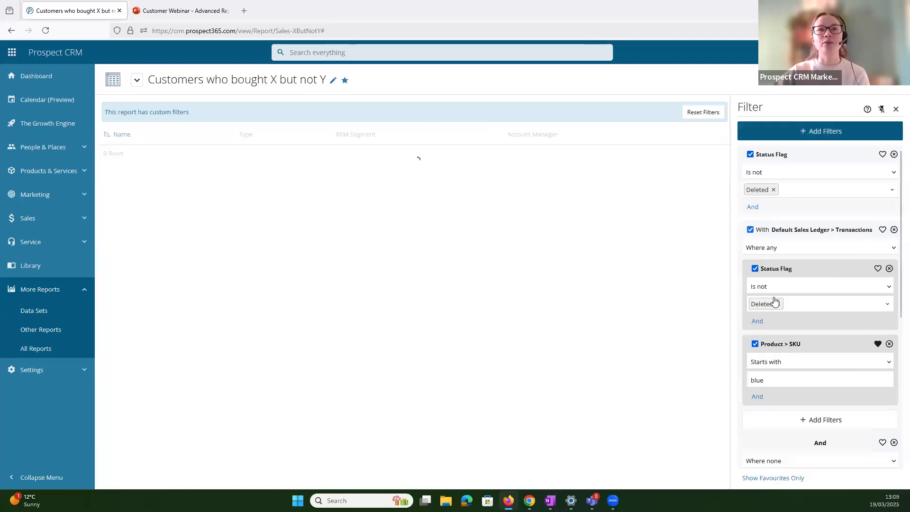
Check the match options of the Default Sales Ledger > Transactions filter, and switch that filter off and back on
left_click(778, 250)
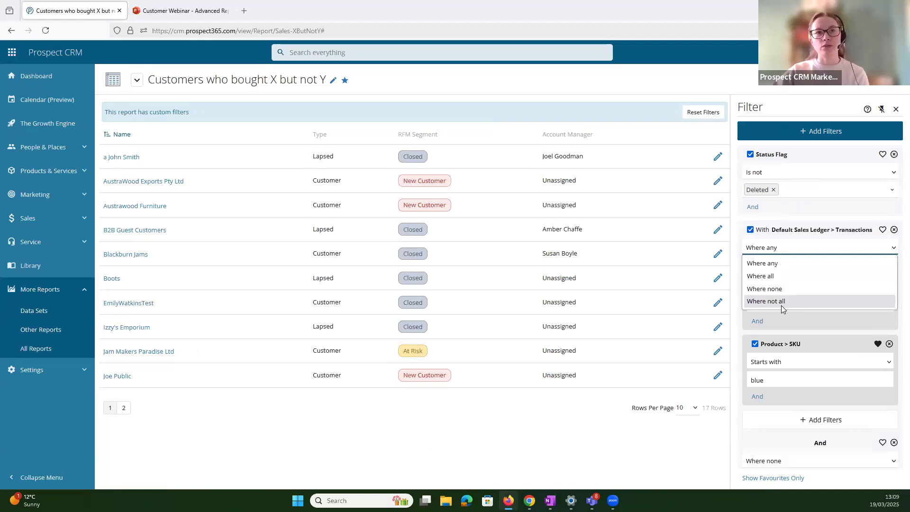
left_click(842, 227)
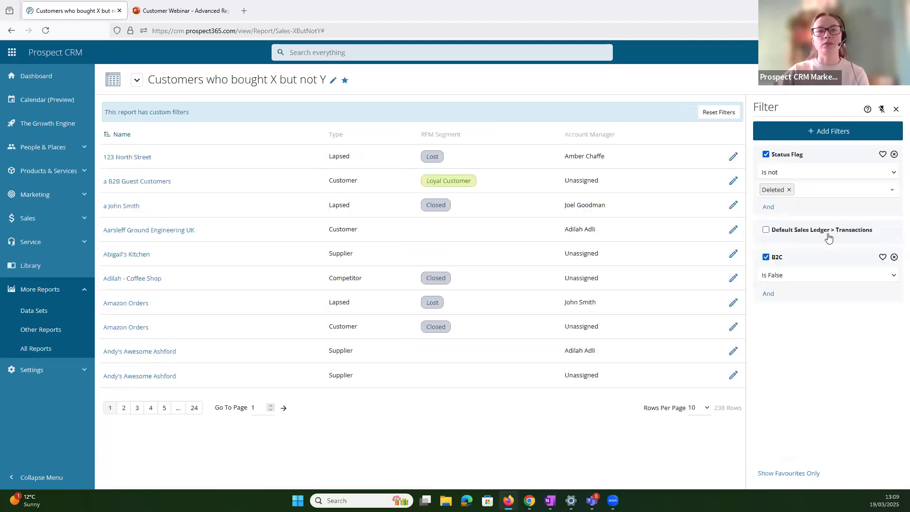
left_click(829, 237)
scroll(783, 258, "down", 1)
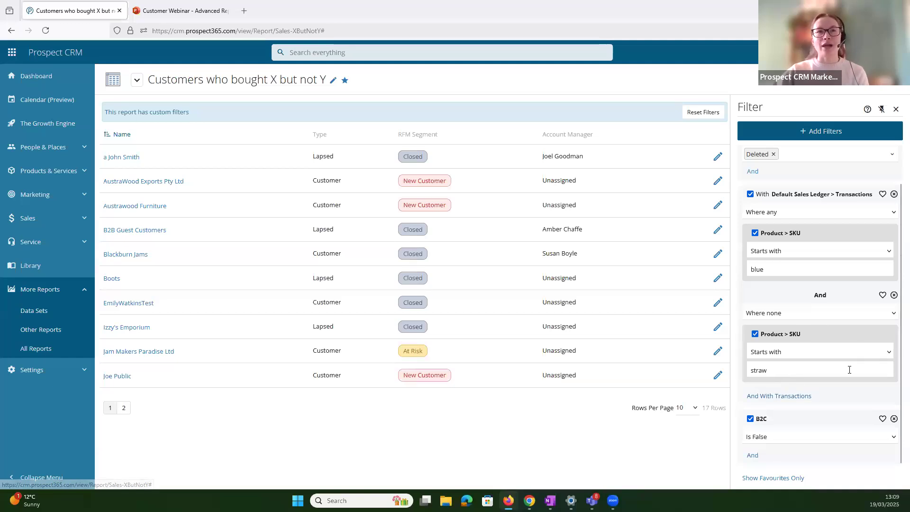
Disable the Default Sales Ledger > Transactions filter on the report
scroll(849, 377, "up", 1)
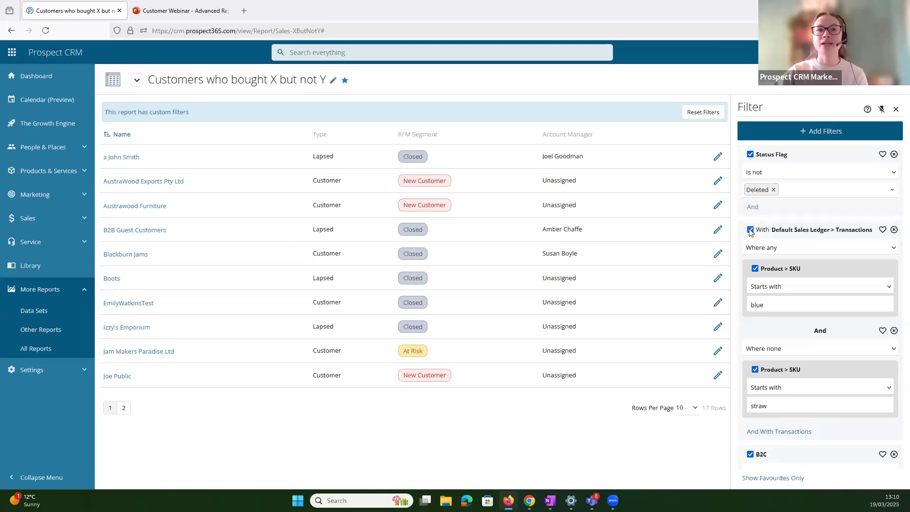
left_click(786, 306)
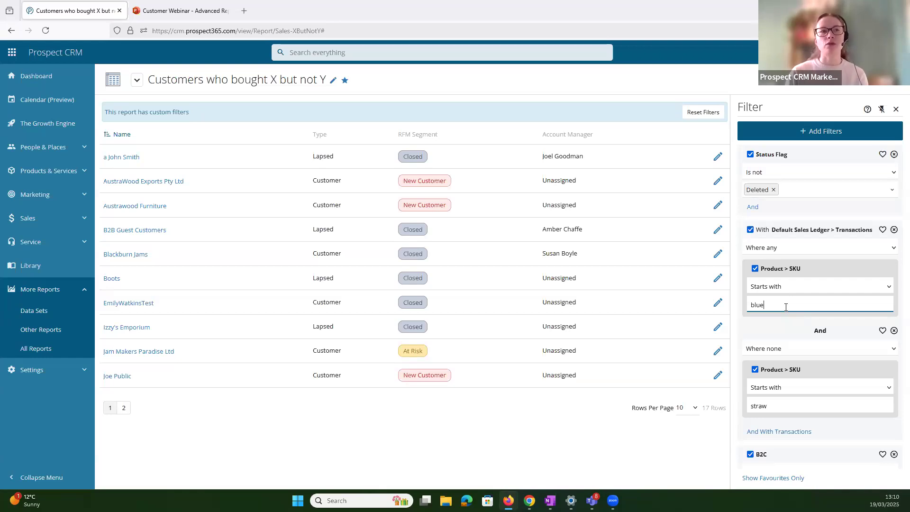
left_click(751, 229)
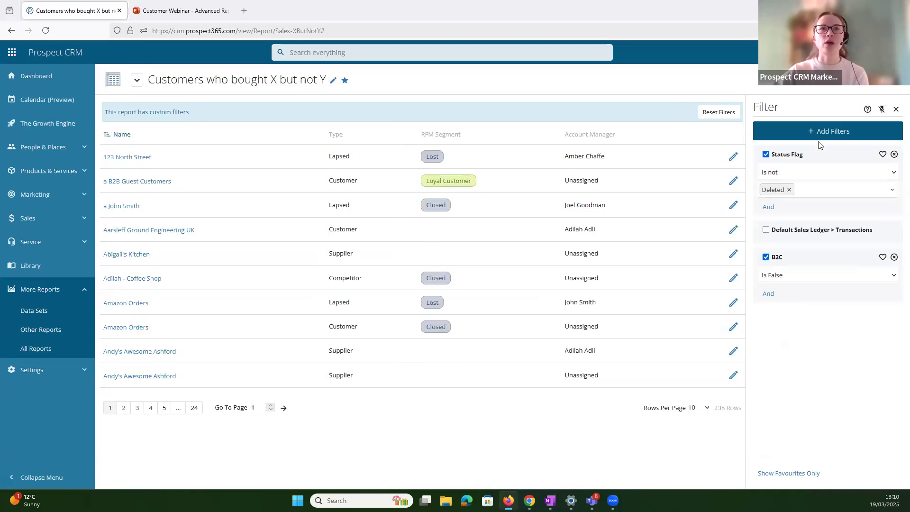
Show the full list of Company fields available for new filters, with the Default Sales Ledger group collapsed
left_click(802, 139)
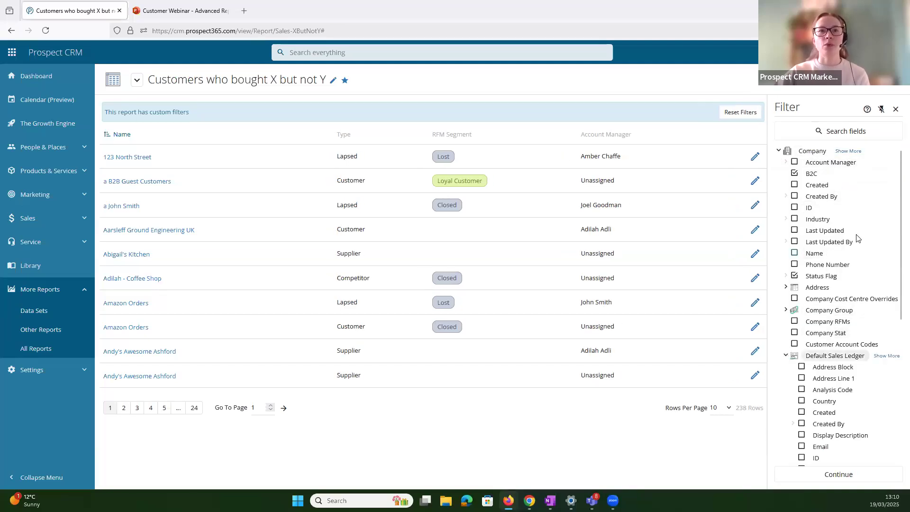
left_click(786, 356)
left_click(862, 151)
scroll(827, 298, "down", 10)
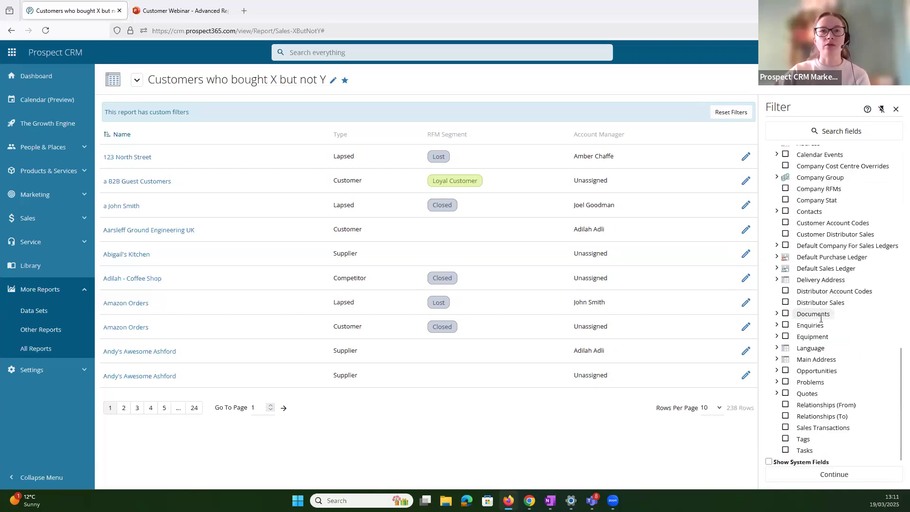
Highlight the Documents, Enquiries, Quotes and Opportunities related-record entries in the filter field list
left_click(821, 315)
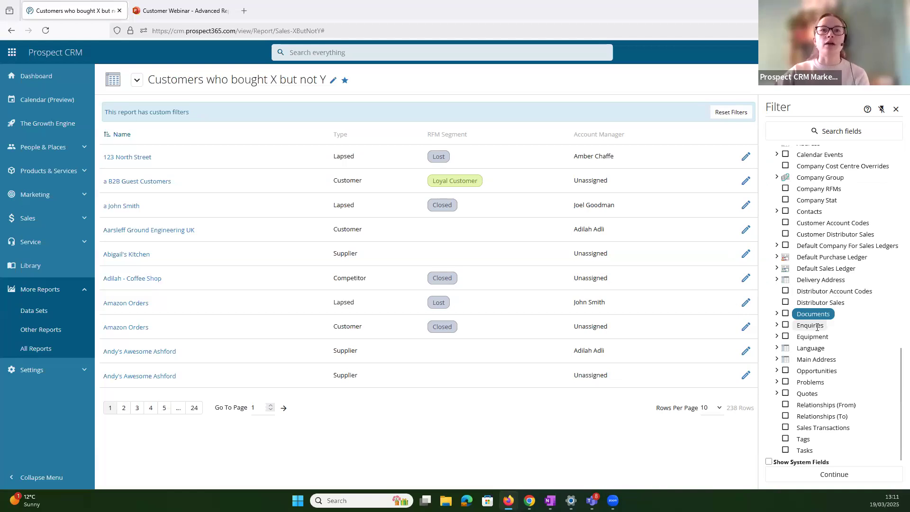
left_click(816, 325)
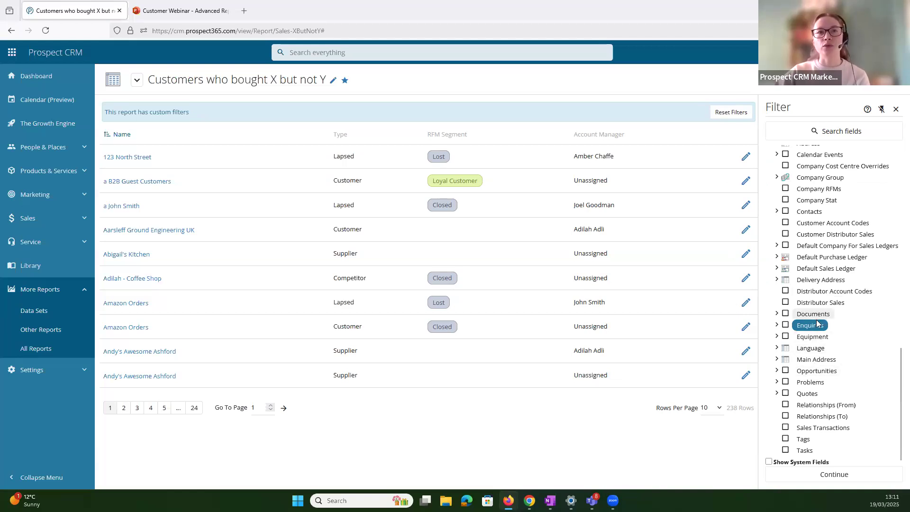
left_click(817, 319)
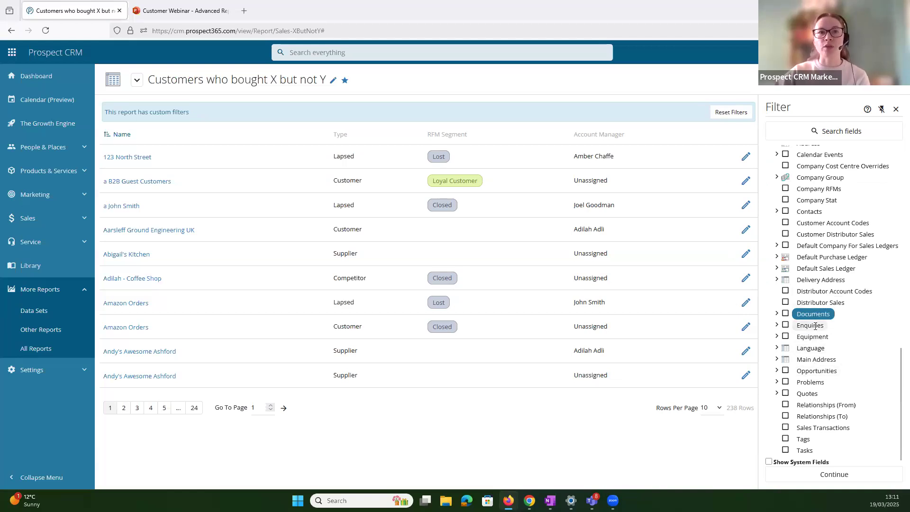
left_click(808, 394)
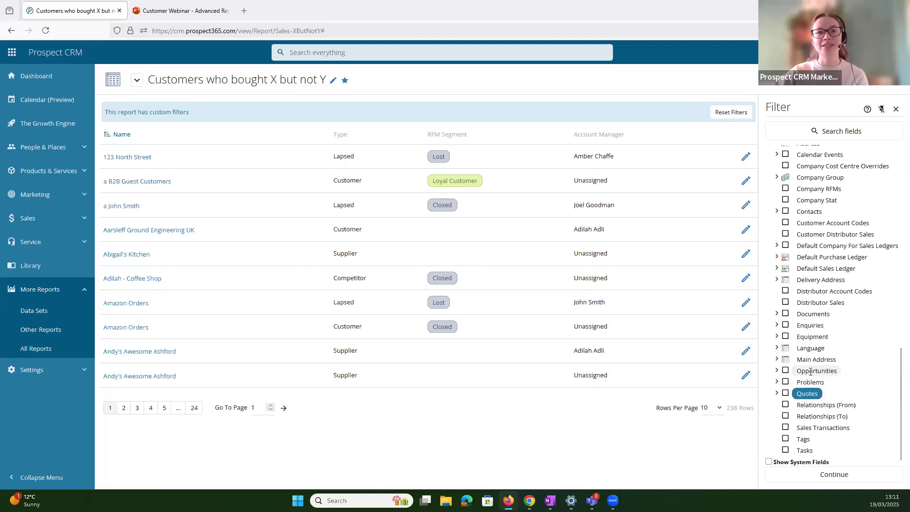
left_click(810, 371)
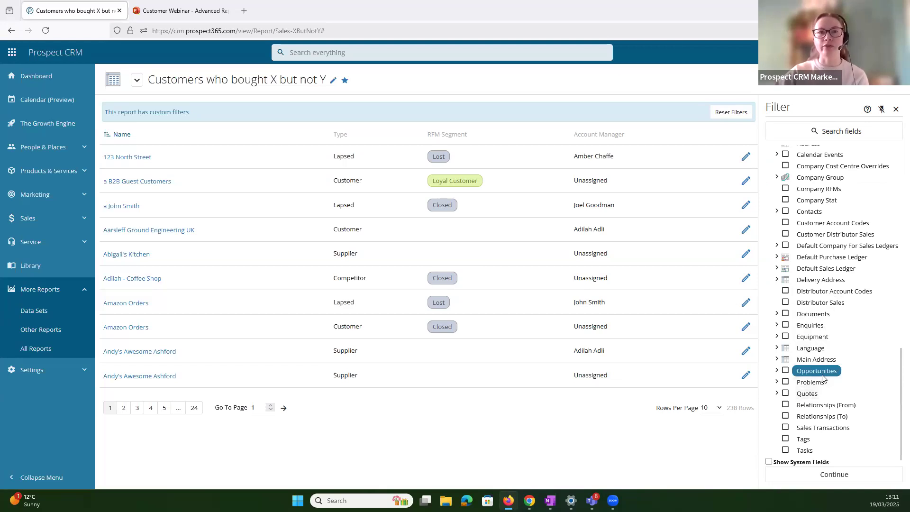
Add the Sales Transactions related-record filter to the report
left_click(799, 430)
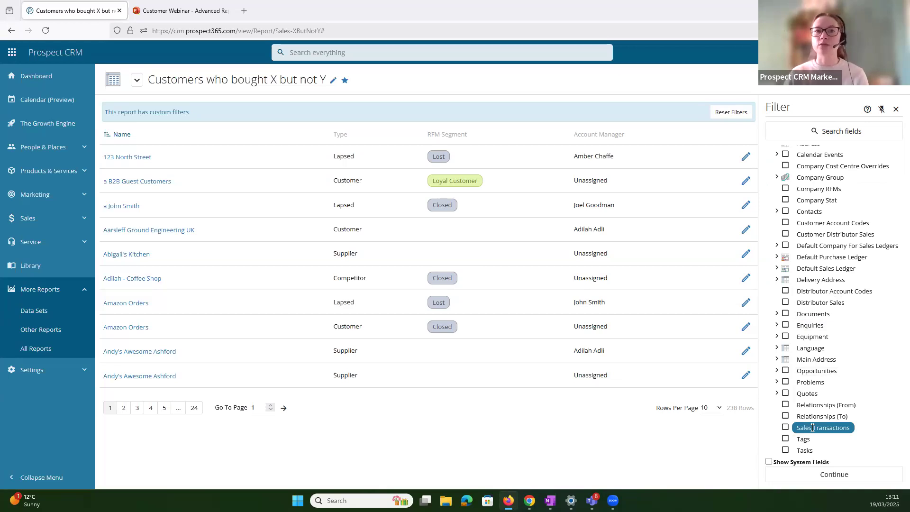
left_click(785, 428)
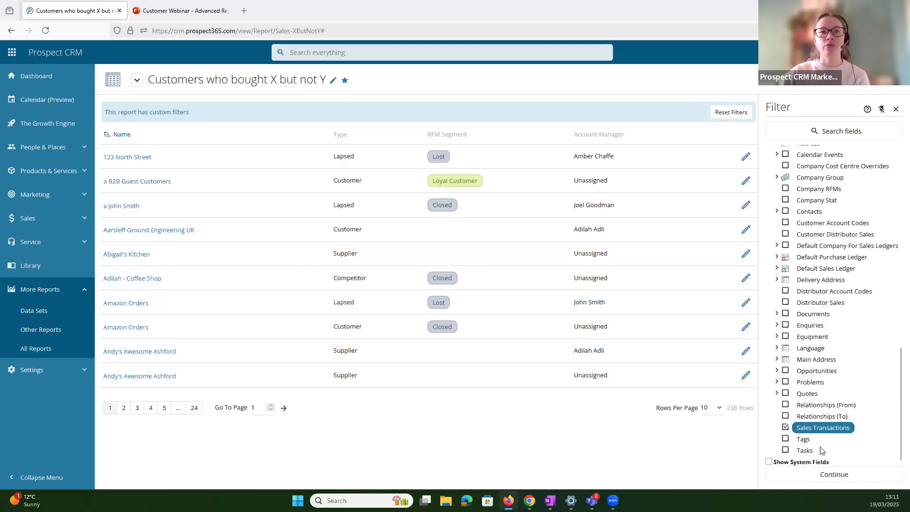
left_click(833, 473)
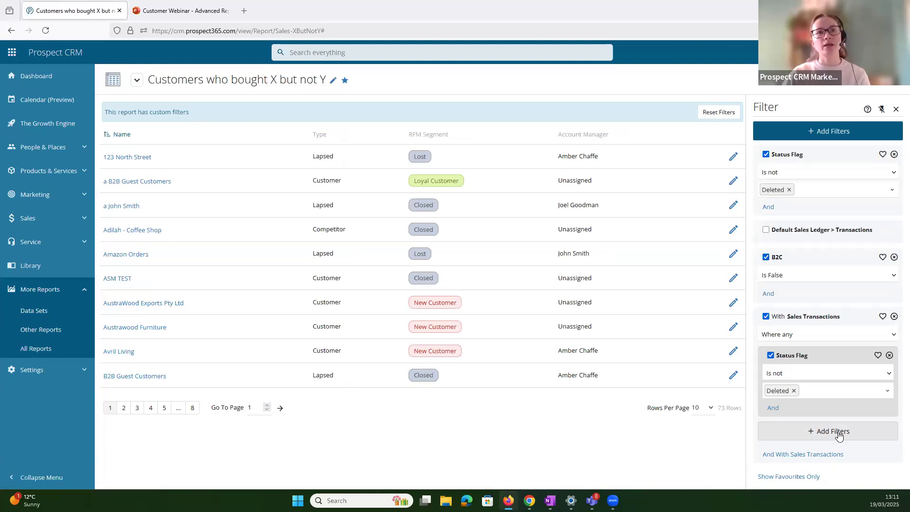
Add the Product > Category condition inside the Sales Transactions filter
left_click(866, 434)
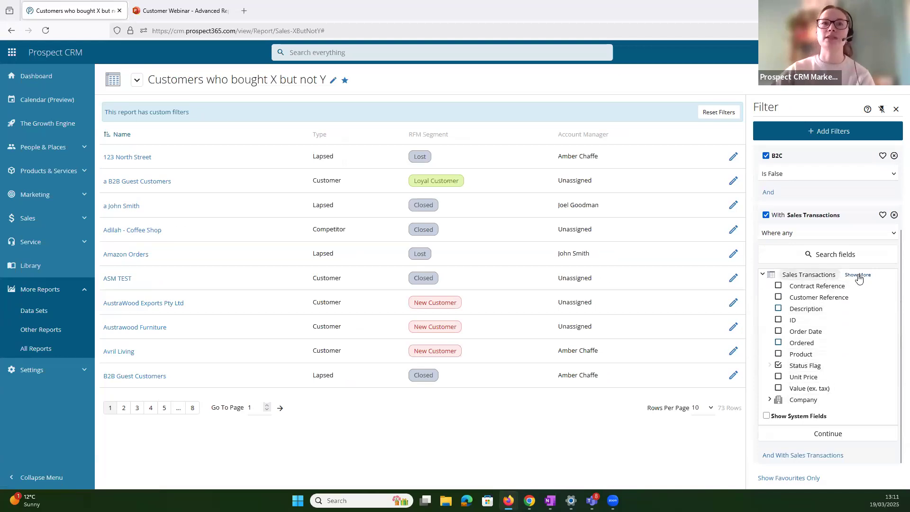
left_click(859, 276)
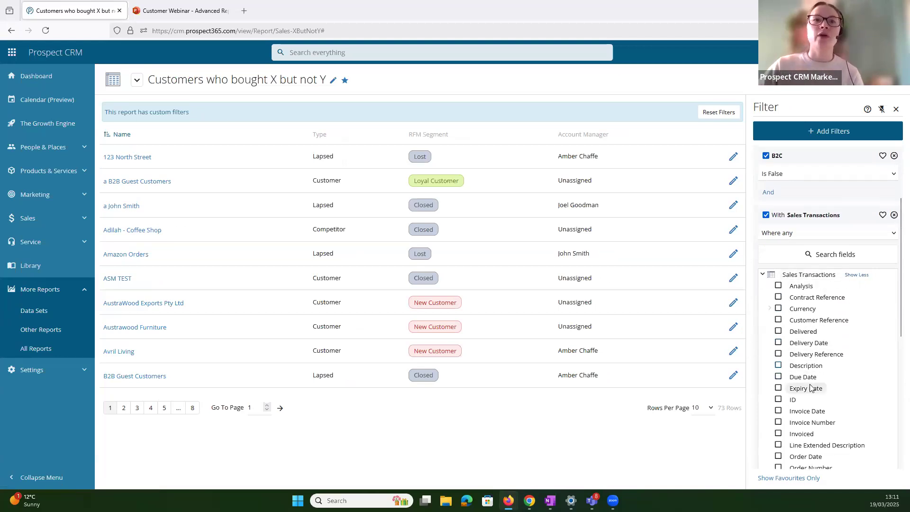
scroll(796, 379, "down", 5)
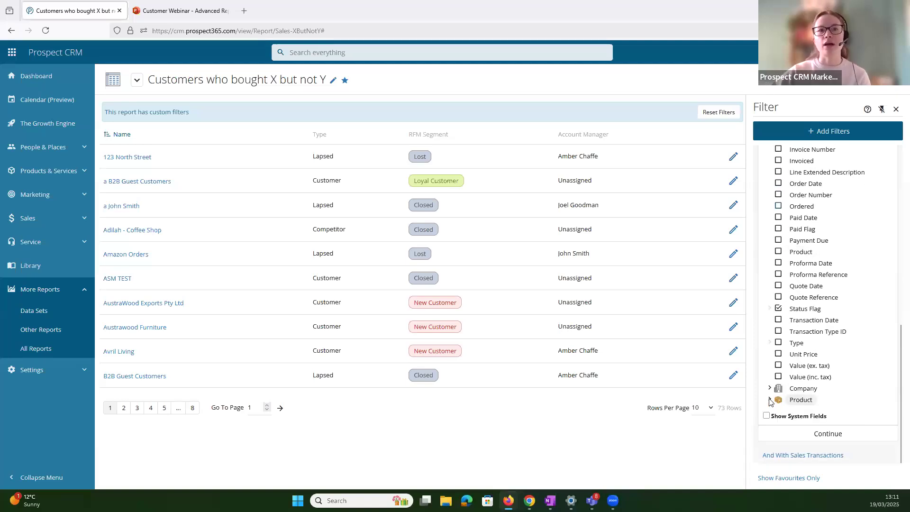
left_click(770, 400)
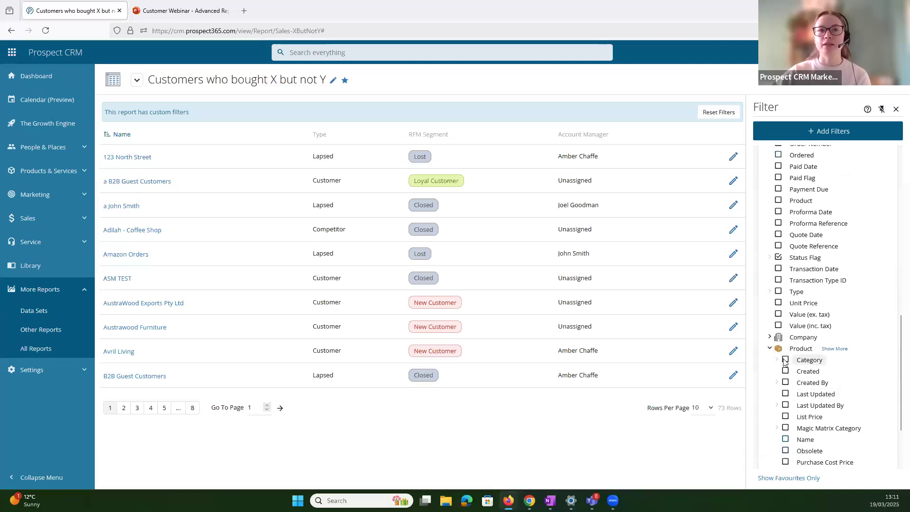
left_click(785, 362)
scroll(839, 426, "down", 2)
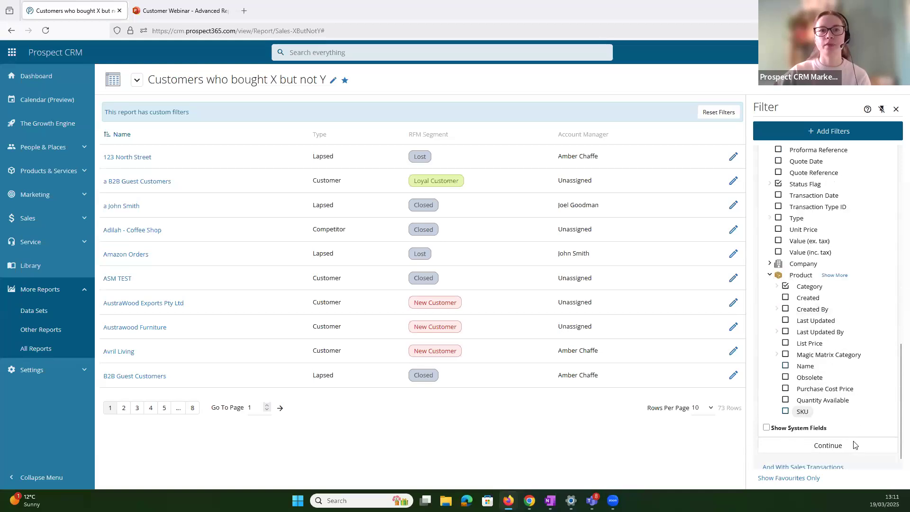
left_click(844, 438)
Set the Product > Category condition in the "Where any" Sales Transactions group to Finished Jam
scroll(827, 375, "down", 2)
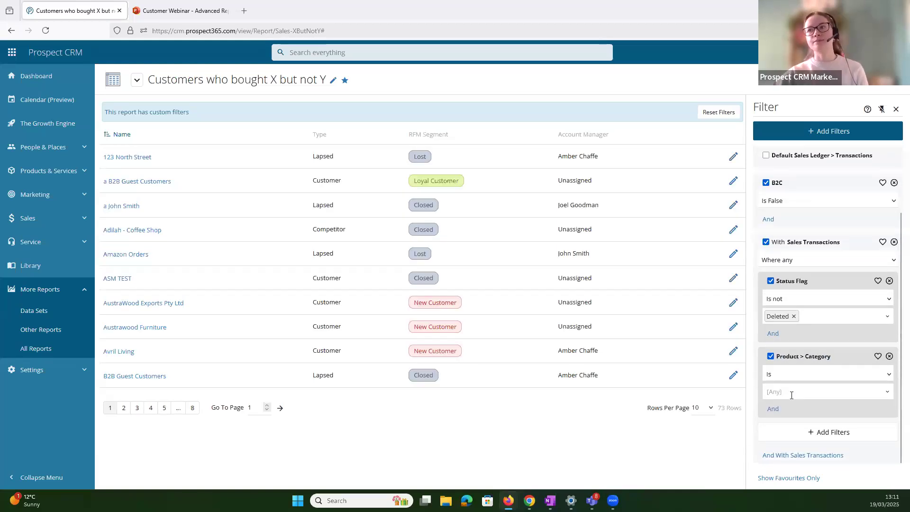
left_click(792, 392)
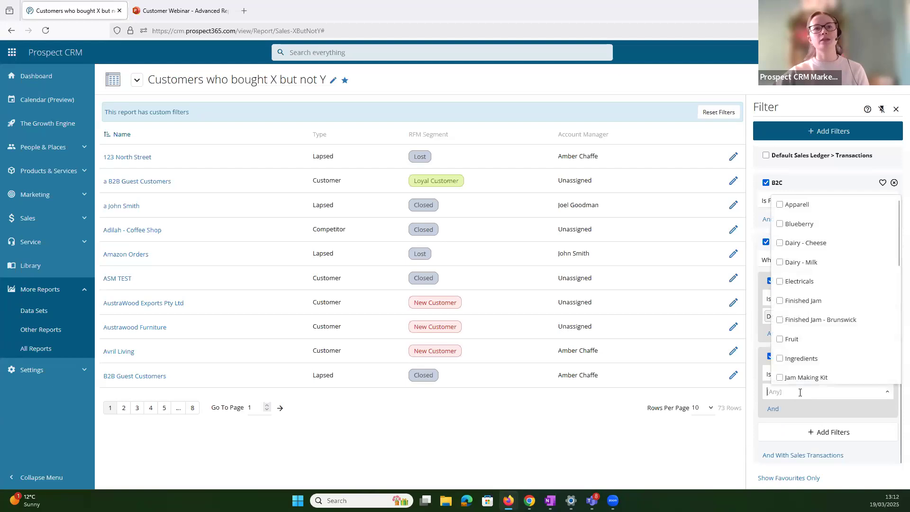
left_click(830, 303)
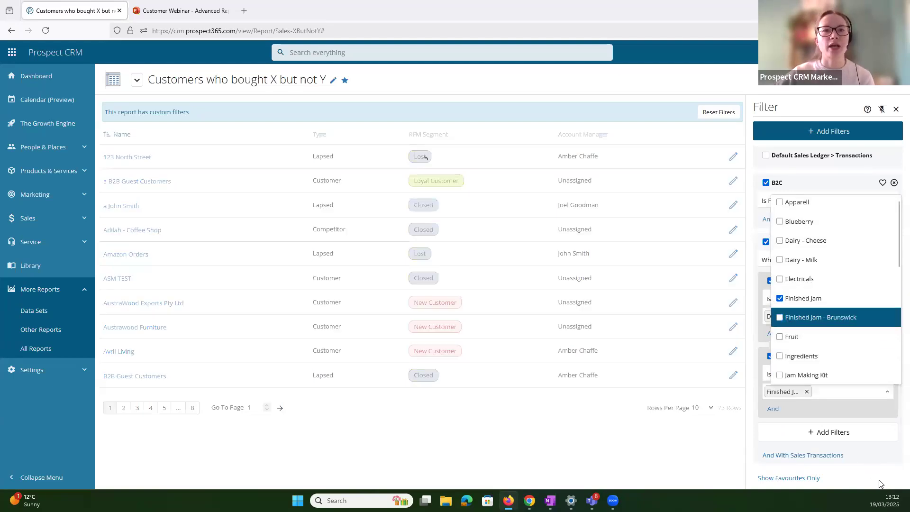
left_click(863, 479)
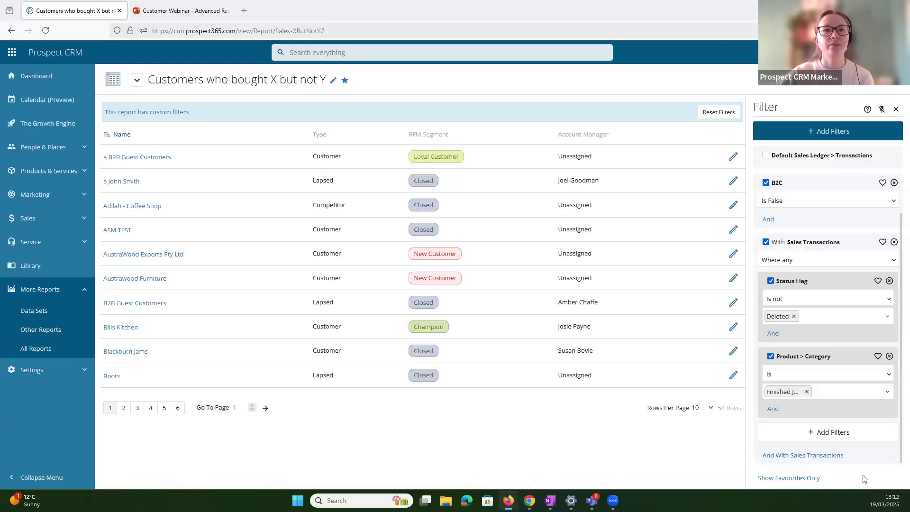
Add a second Sales Transactions group to the filter and set its match option to "Where none"
left_click(818, 456)
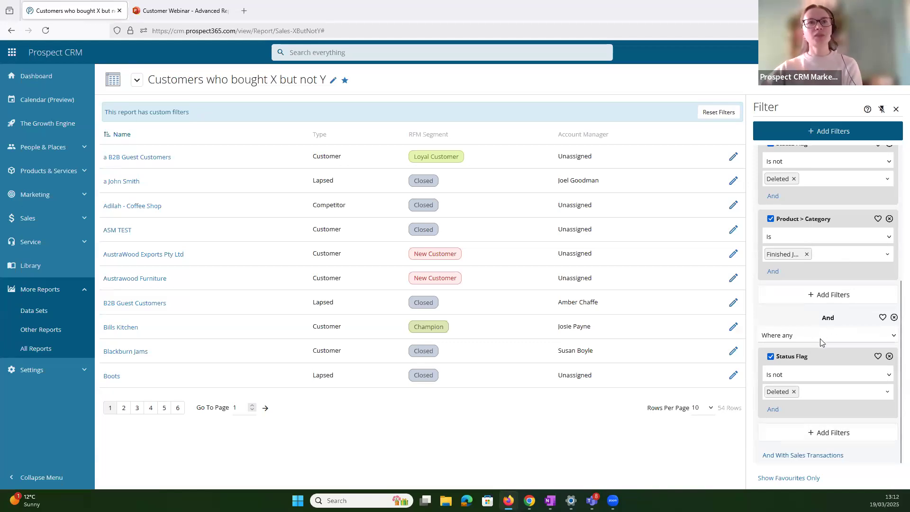
scroll(825, 346, "up", 1)
left_click(806, 387)
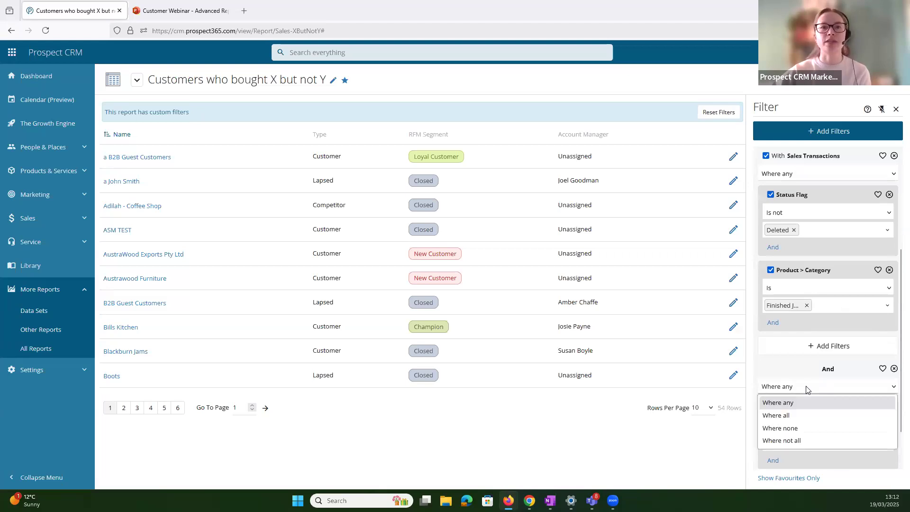
left_click(801, 430)
Add the Product > Category condition to the "Where none" Sales Transactions group
scroll(793, 373, "down", 1)
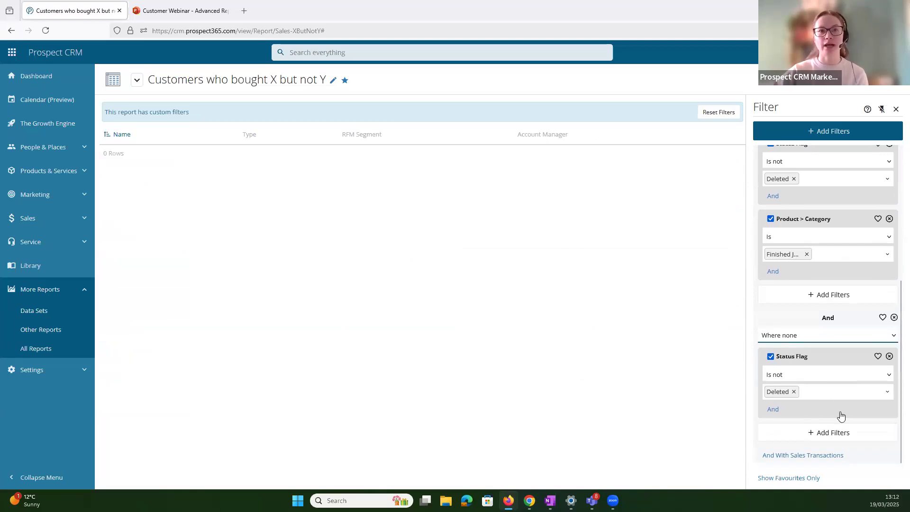
left_click(844, 432)
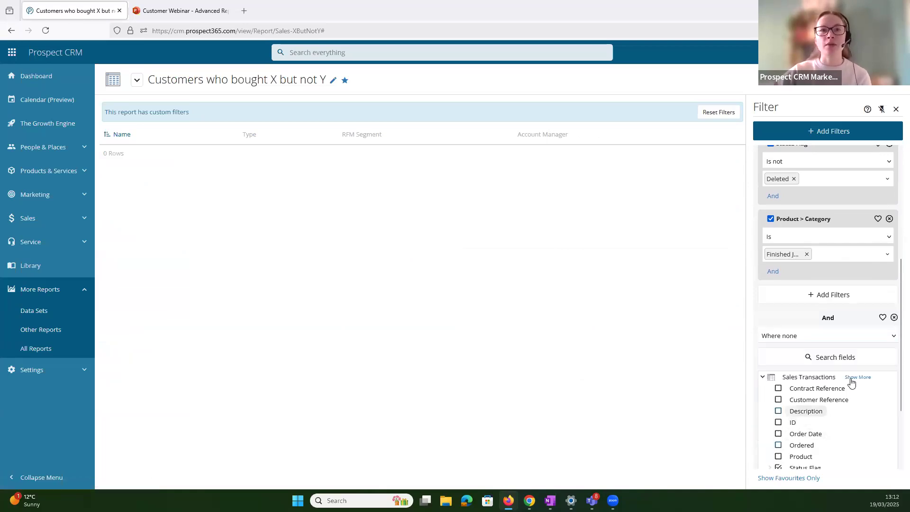
scroll(851, 394, "down", 5)
scroll(806, 400, "down", 3)
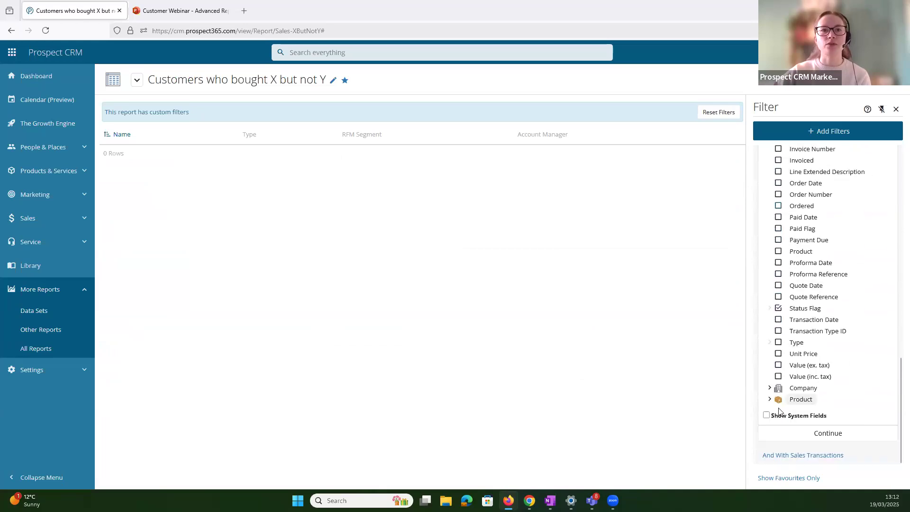
left_click(770, 400)
scroll(790, 379, "down", 1)
left_click(786, 360)
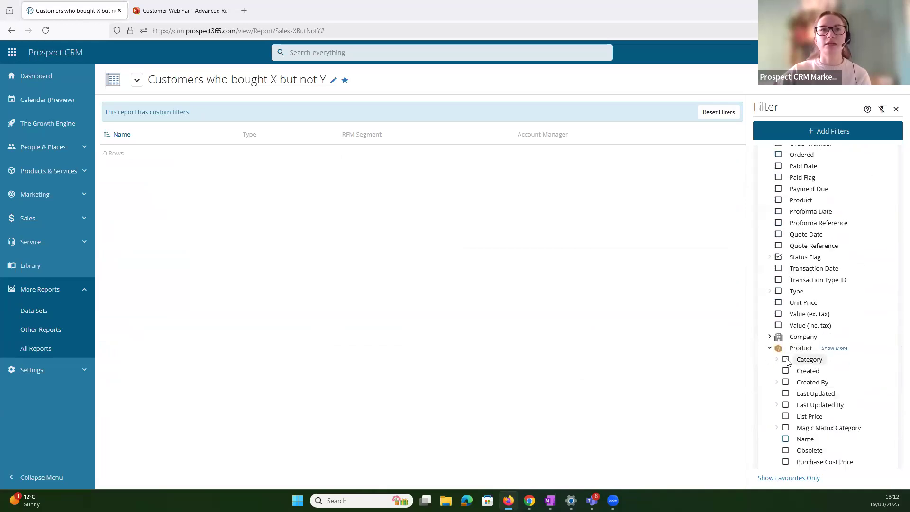
scroll(849, 426, "down", 2)
left_click(838, 434)
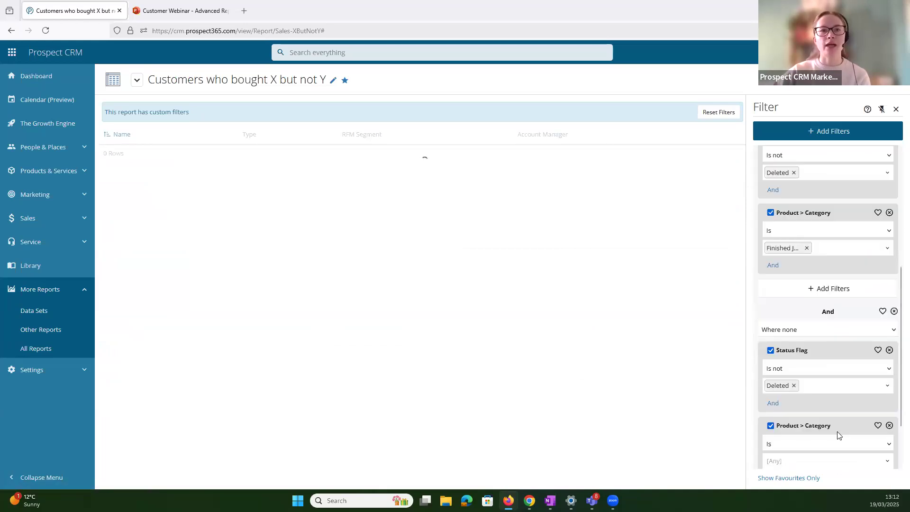
Set the Product > Category condition in the "Where none" group to Multi-packs
scroll(788, 384, "down", 2)
left_click(810, 392)
scroll(826, 361, "down", 4)
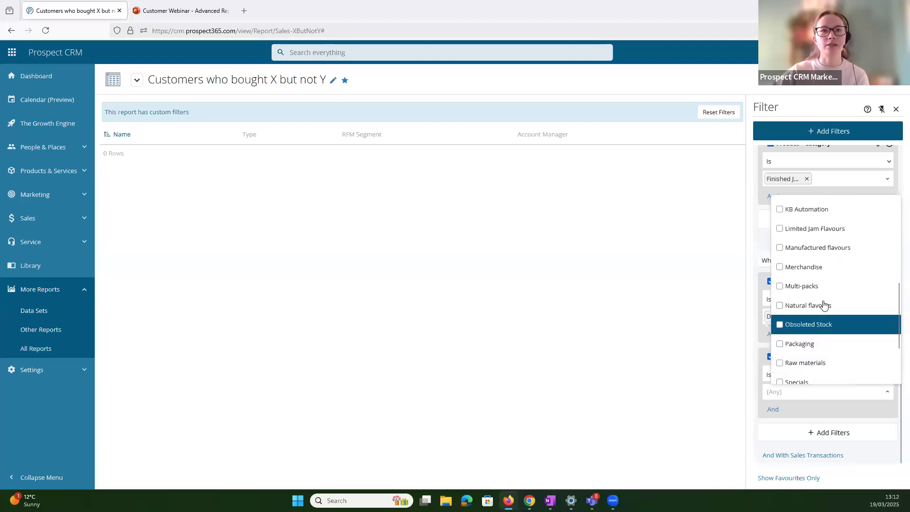
left_click(797, 286)
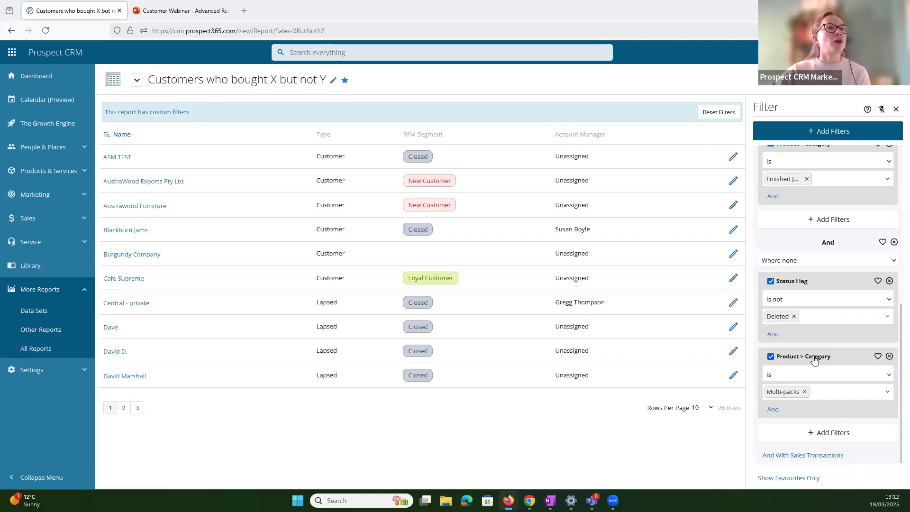
Review the report's complete filter set, comparing the category conditions in the "Where any" and "Where none" Sales Transactions groups
scroll(832, 356, "up", 1)
scroll(833, 357, "up", 3)
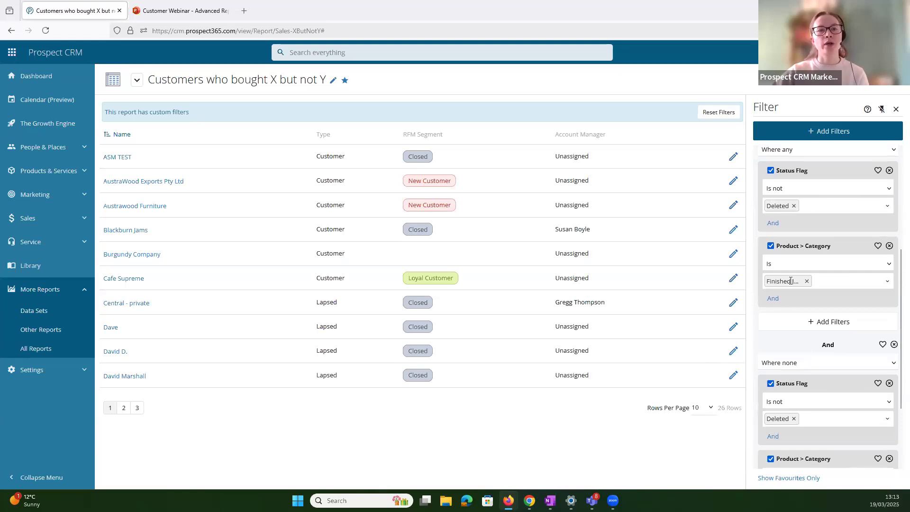
scroll(790, 282, "down", 4)
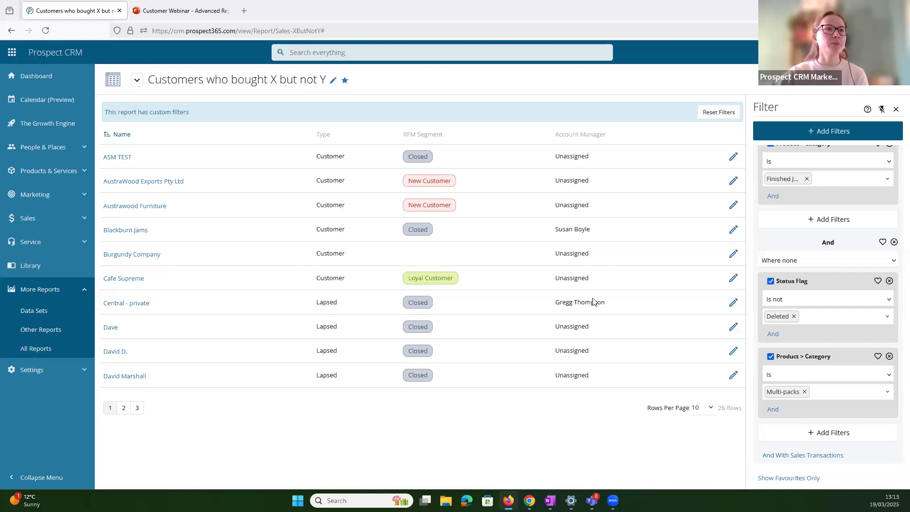
scroll(798, 332, "up", 5)
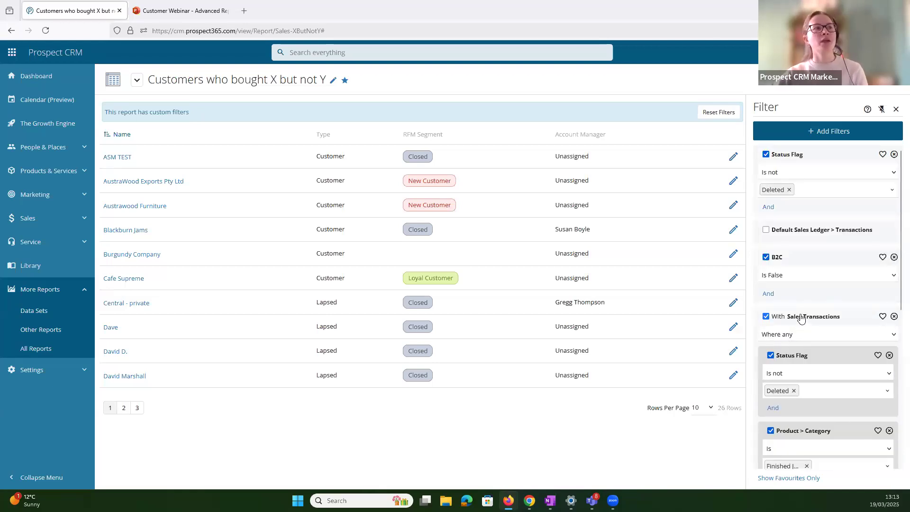
scroll(801, 306, "down", 4)
scroll(807, 307, "down", 2)
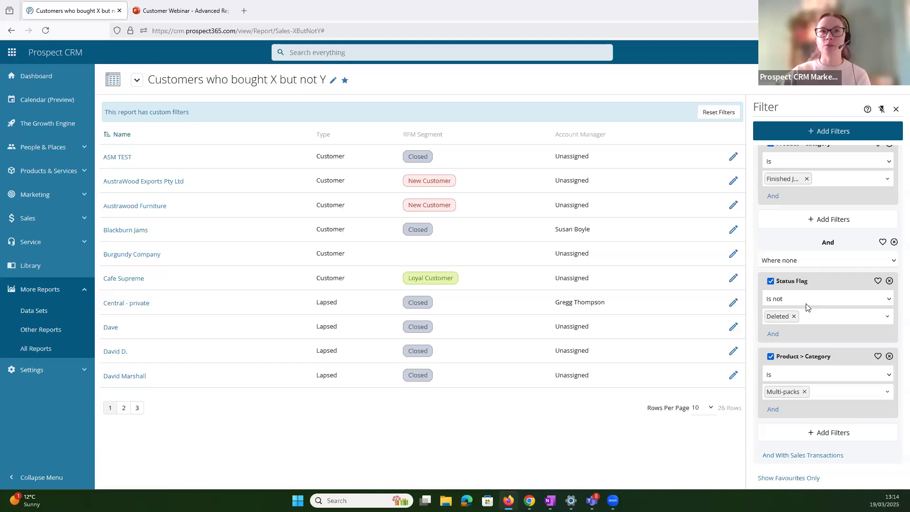
Add the Opportunities related-record filter to the report from the full Company field list
left_click(839, 133)
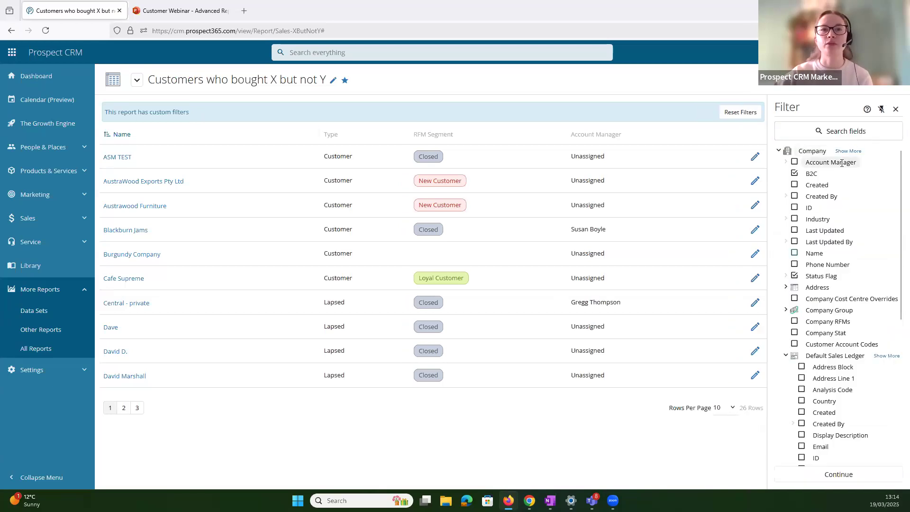
left_click(849, 151)
scroll(832, 332, "down", 6)
scroll(833, 348, "down", 8)
scroll(832, 345, "up", 2)
left_click(777, 174)
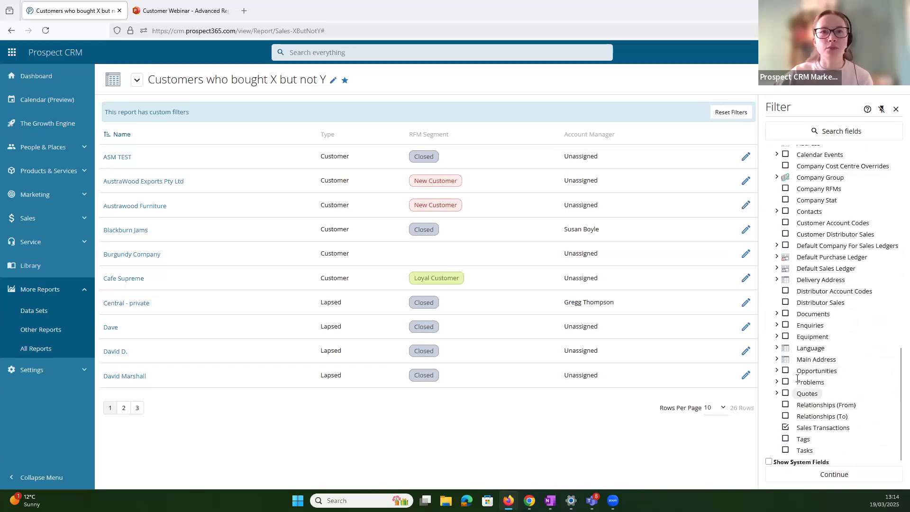
left_click(840, 474)
scroll(816, 342, "down", 10)
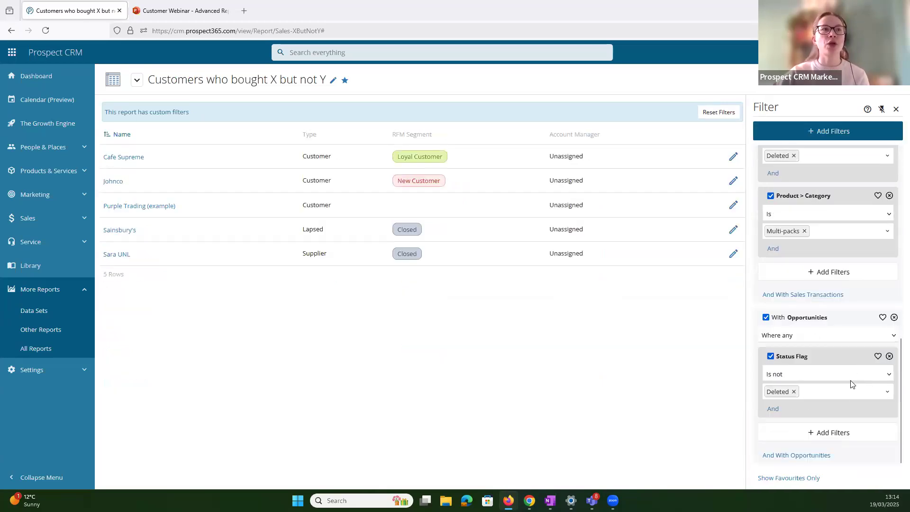
Add the Custom Fields > sample sent condition to the Opportunities group from its full field list
scroll(852, 381, "up", 5)
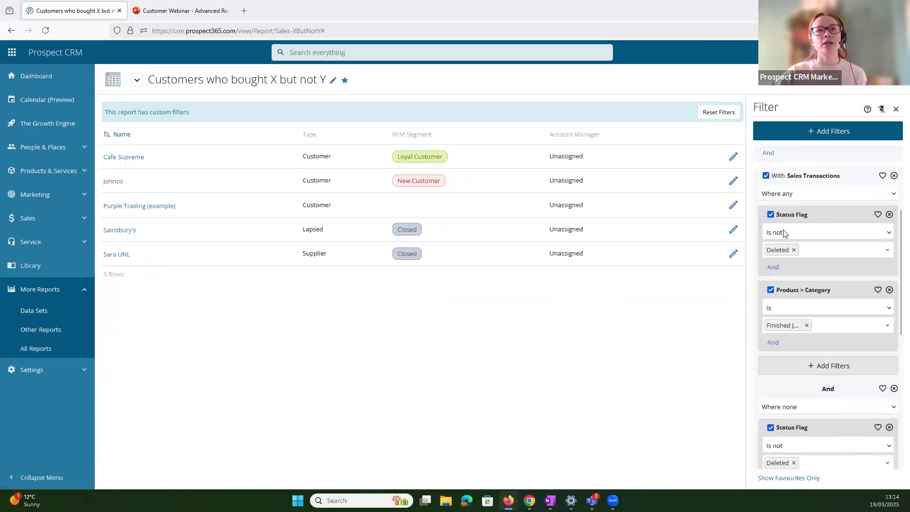
scroll(796, 341, "down", 3)
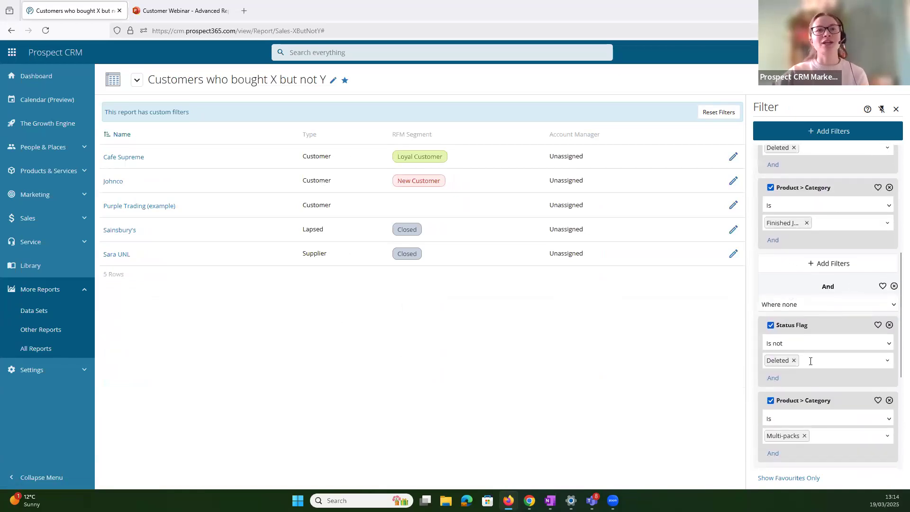
scroll(804, 432, "down", 2)
scroll(802, 431, "down", 3)
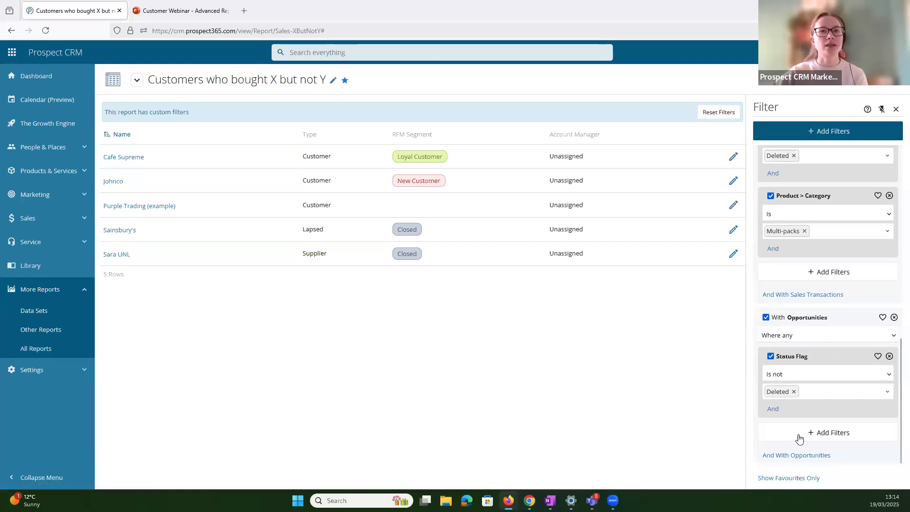
left_click(835, 433)
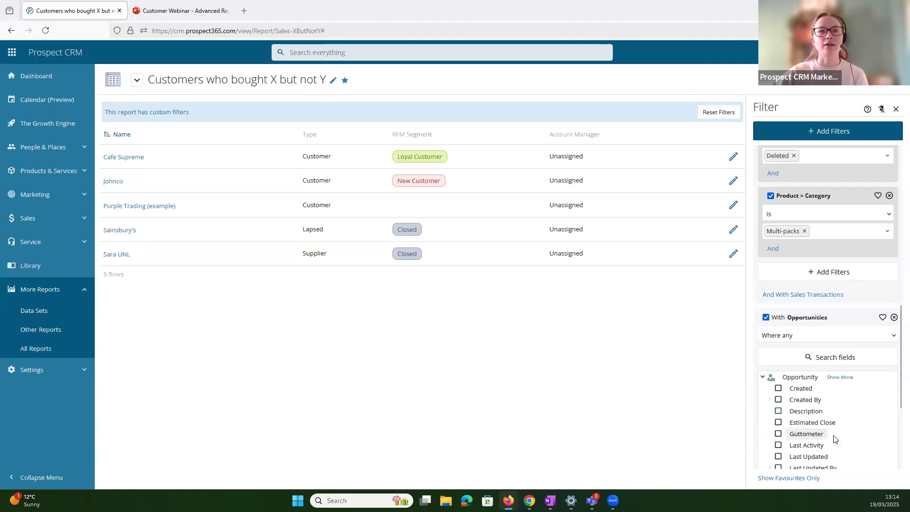
left_click(844, 280)
scroll(824, 386, "down", 5)
scroll(818, 397, "down", 3)
left_click(770, 343)
left_click(785, 411)
scroll(839, 446, "down", 3)
left_click(834, 432)
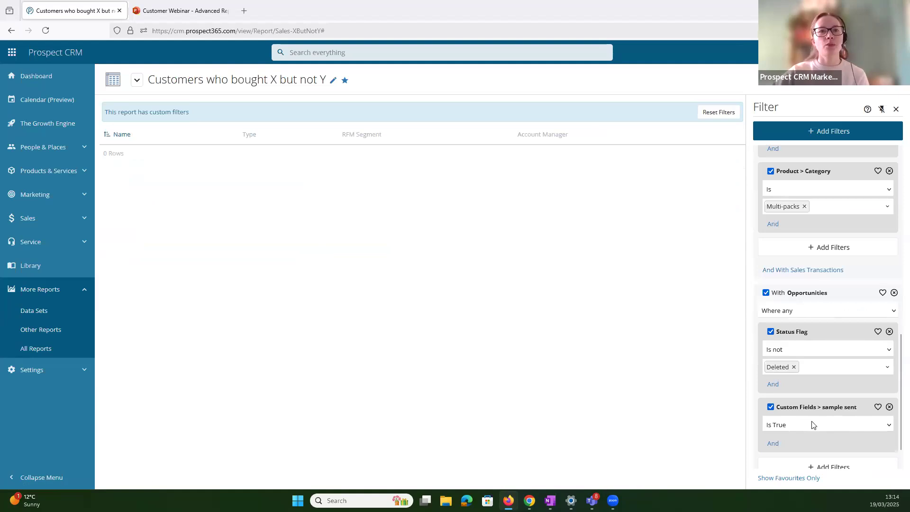
Set the Opportunities group to "Where none" and its sample sent condition to "Is True"
left_click(814, 426)
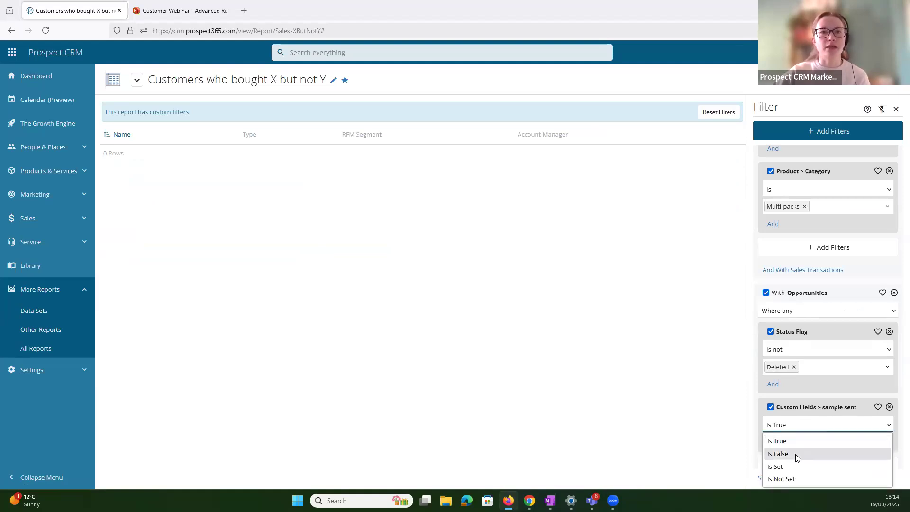
left_click(797, 454)
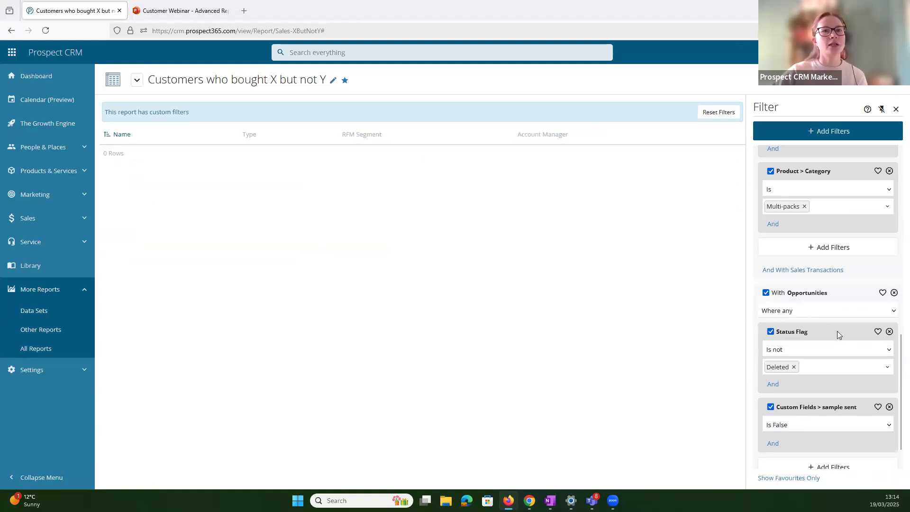
left_click(794, 311)
left_click(797, 353)
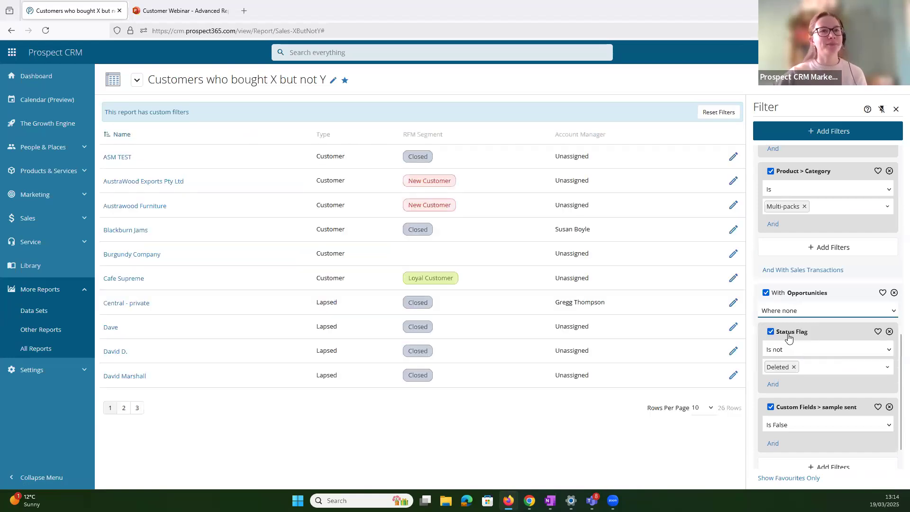
left_click(782, 425)
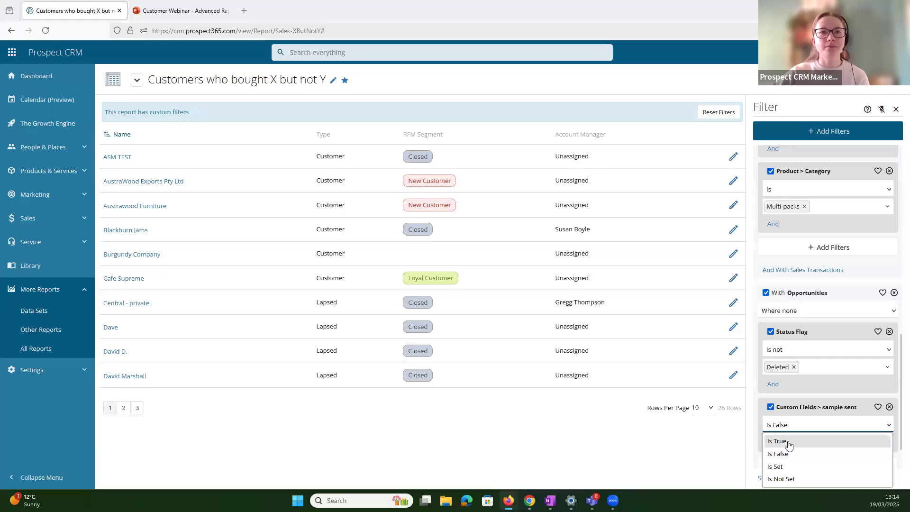
left_click(789, 442)
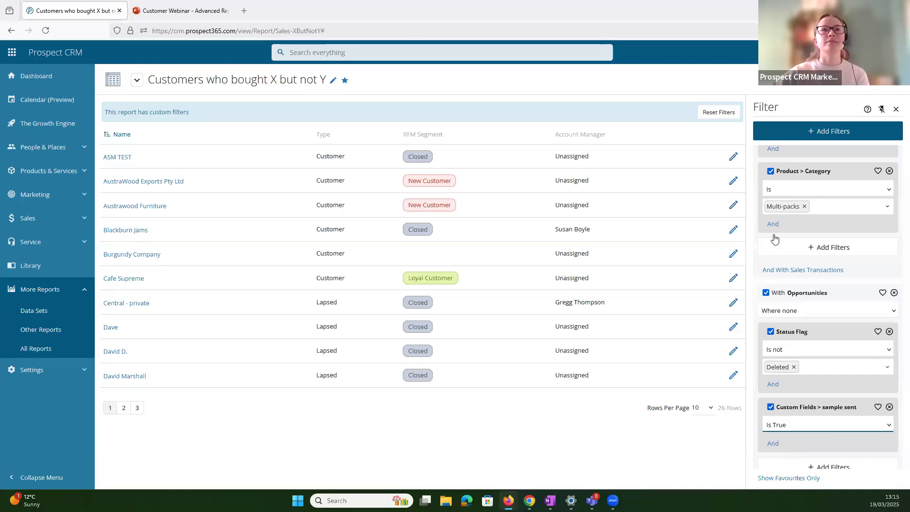
Review the report's full filter set, from the company conditions through both Sales Transactions groups to the "Where none" Opportunities group
scroll(832, 299, "up", 6)
scroll(820, 278, "up", 1)
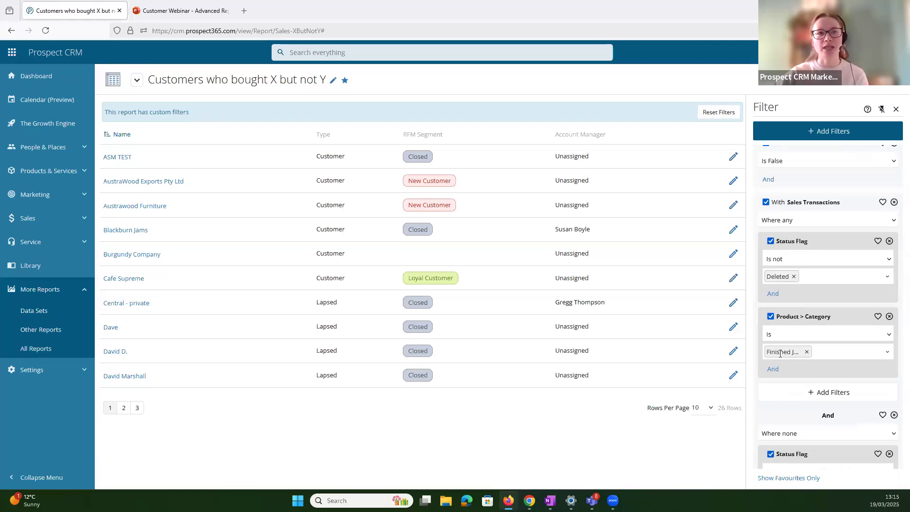
scroll(777, 355, "down", 3)
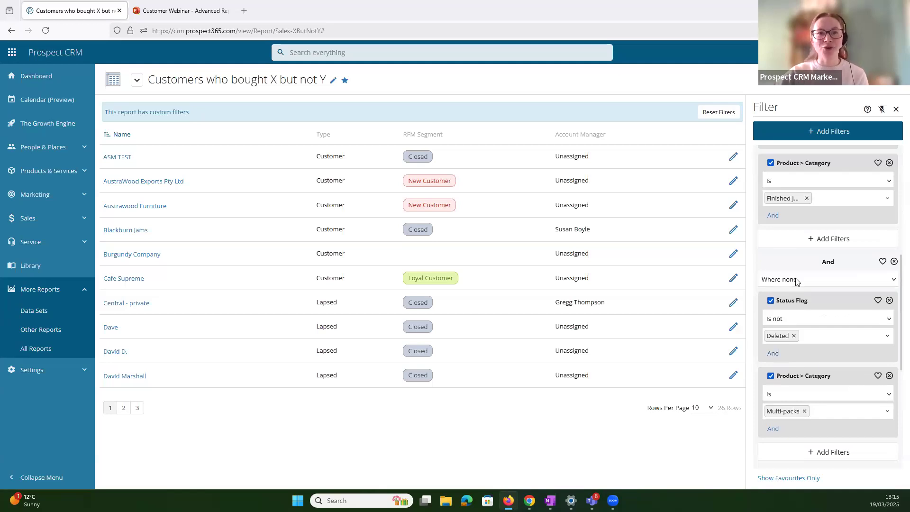
scroll(786, 411, "down", 5)
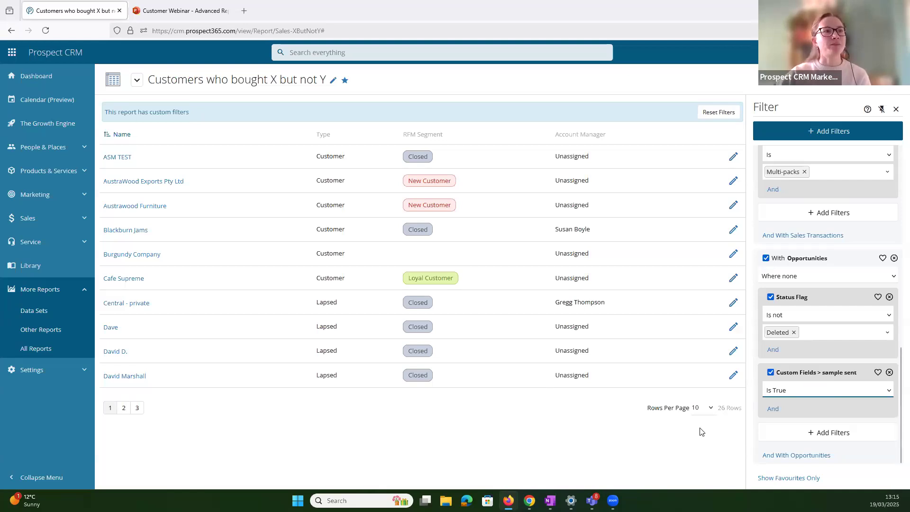
scroll(828, 416, "up", 5)
scroll(828, 420, "up", 6)
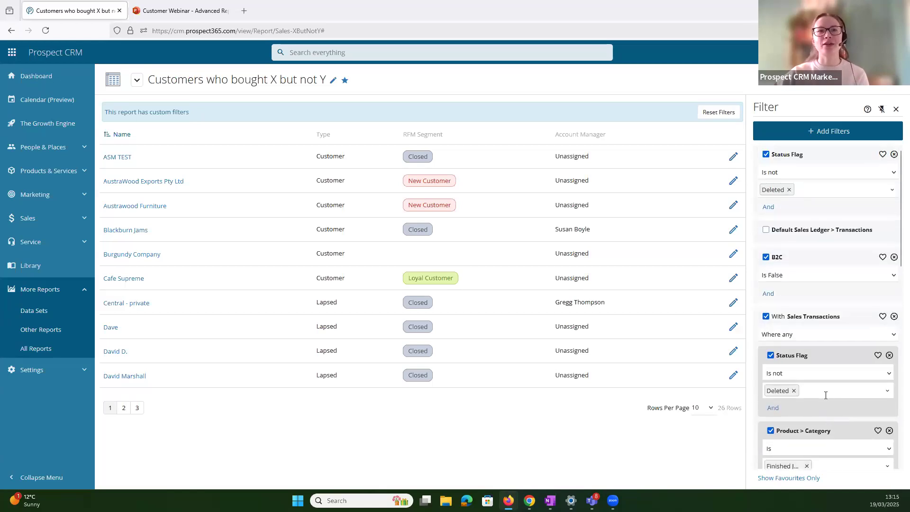
scroll(828, 420, "down", 4)
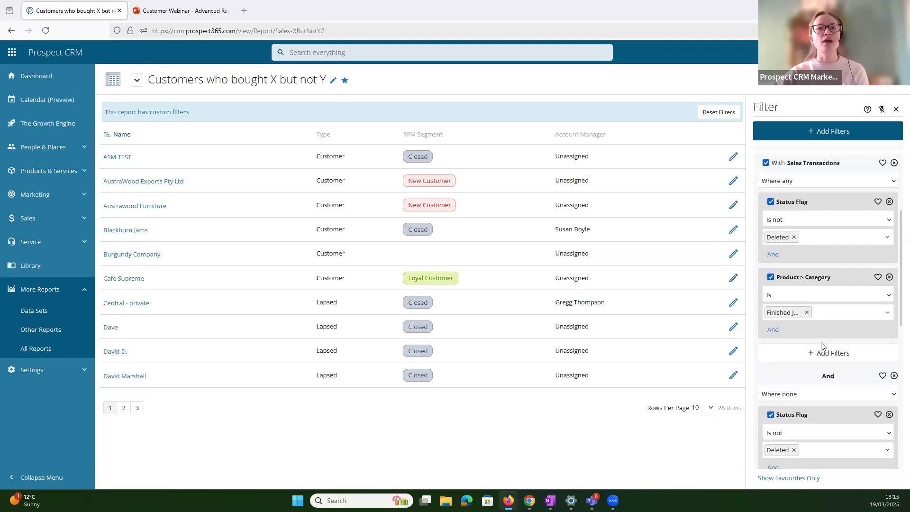
scroll(821, 348, "down", 3)
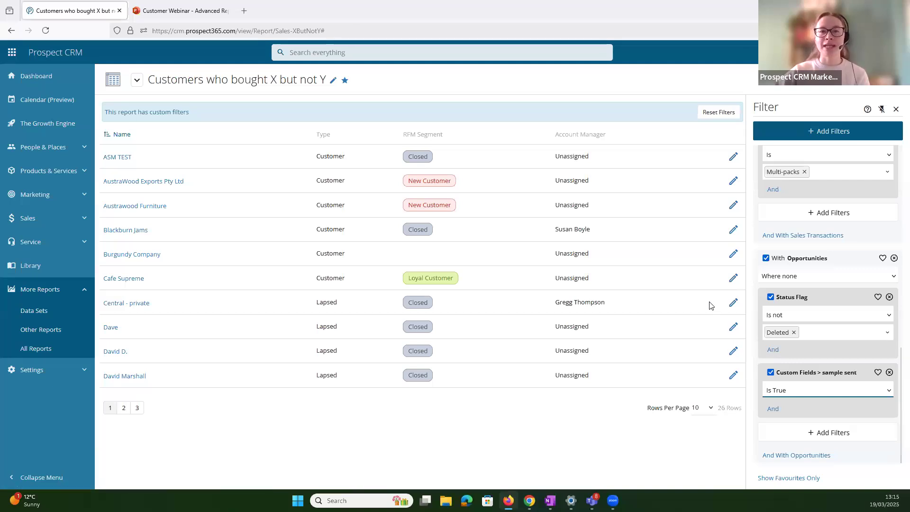
Create a new report from All Reports based on the Company entity, keeping Name as its only field
left_click(36, 349)
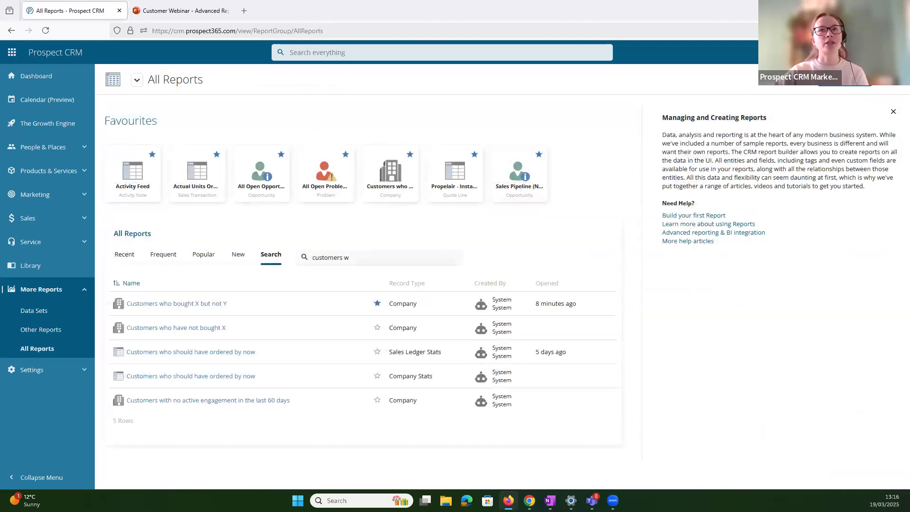
left_click(828, 84)
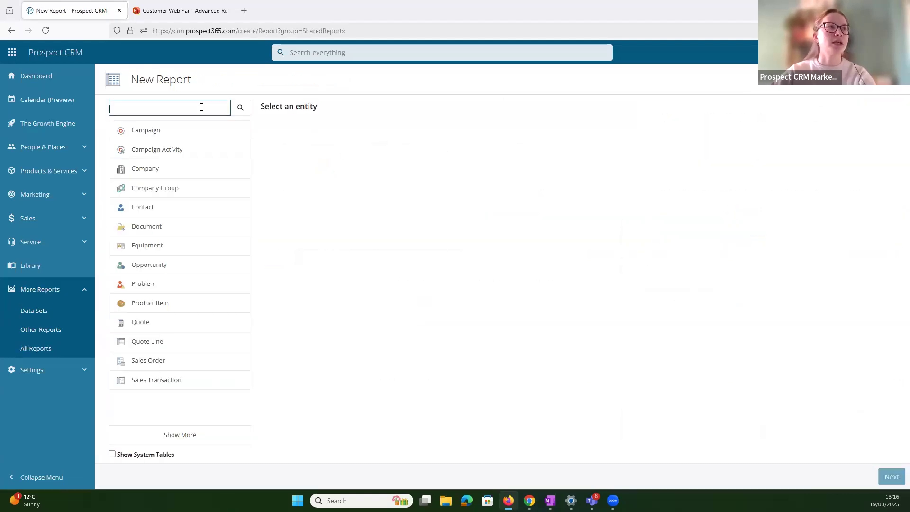
left_click(183, 175)
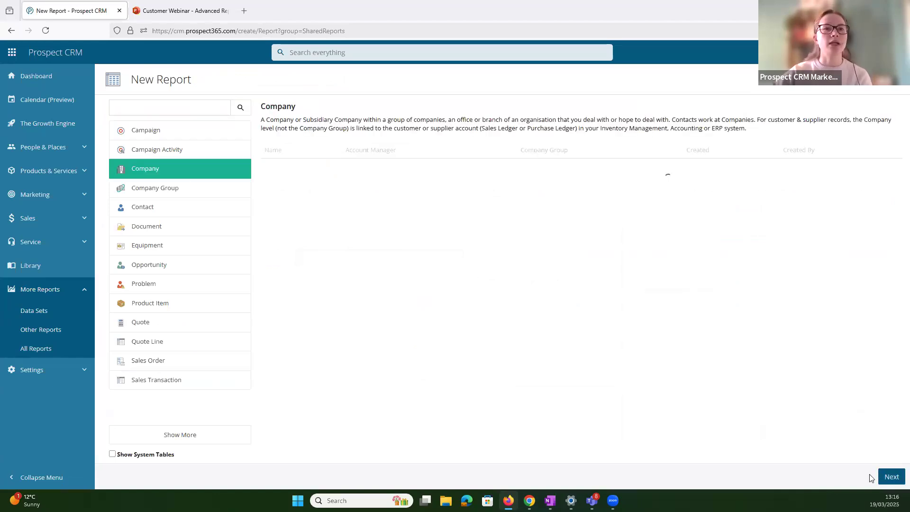
left_click(892, 477)
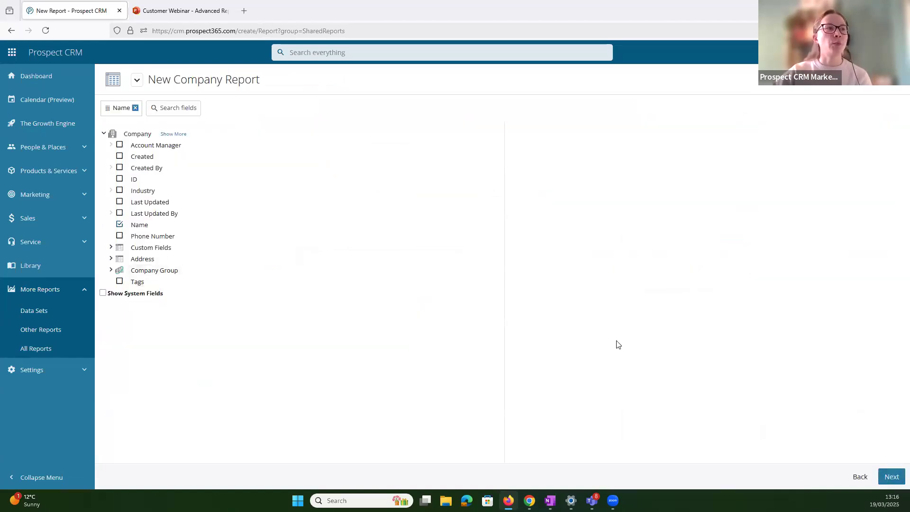
left_click(892, 477)
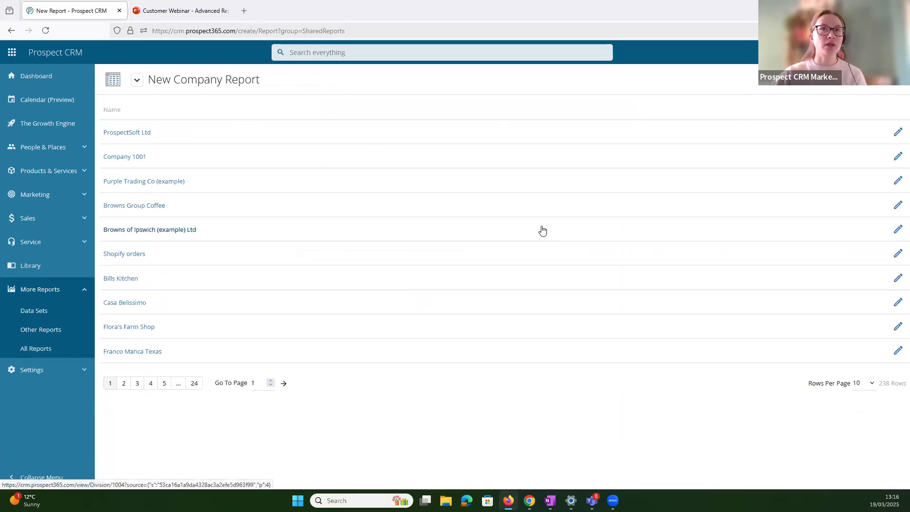
Add the Contacts related-record filter to the new Company report from the full Company field list
left_click(864, 92)
left_click(852, 96)
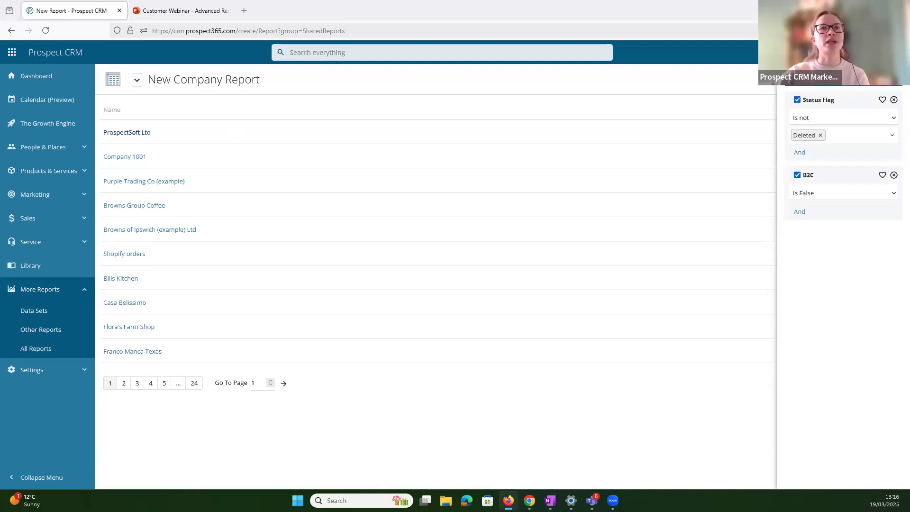
left_click(831, 85)
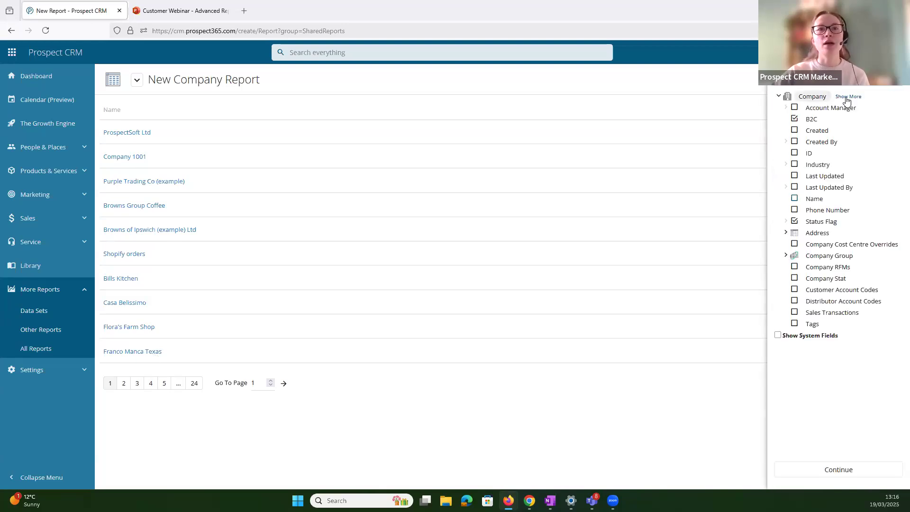
left_click(847, 97)
scroll(832, 311, "down", 10)
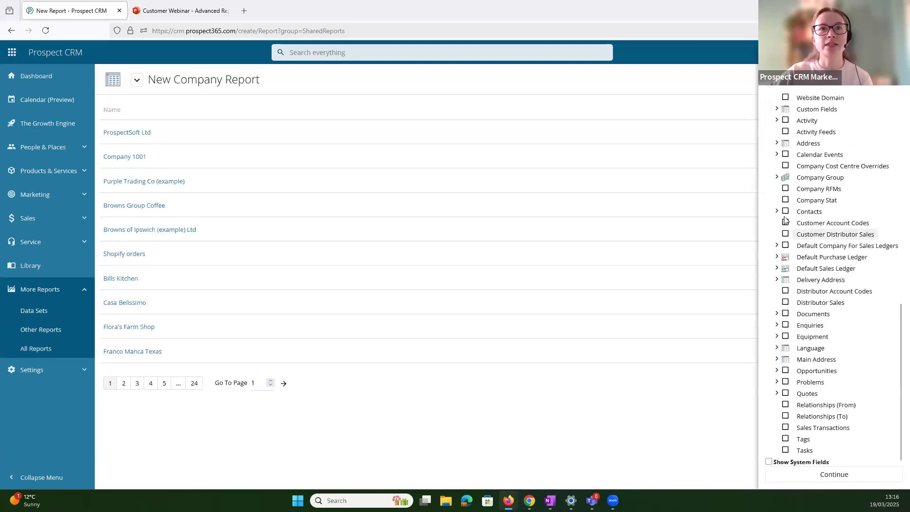
left_click(785, 211)
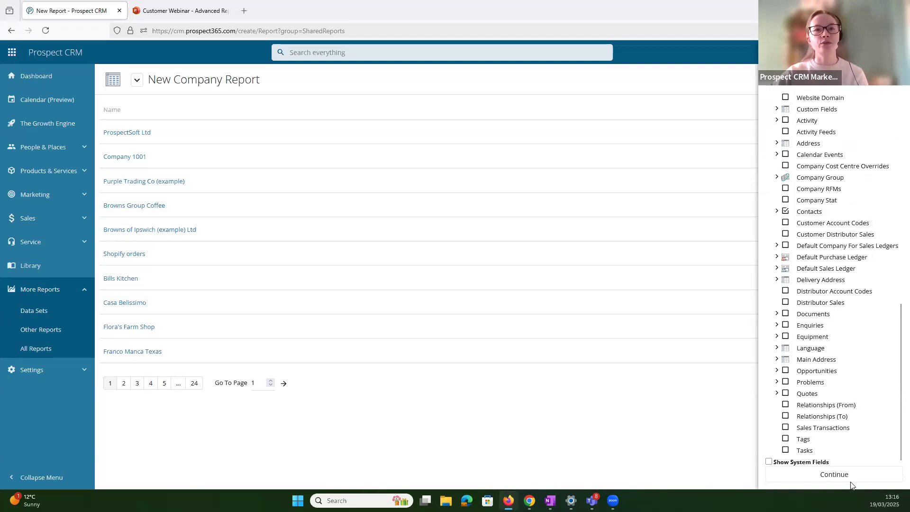
left_click(841, 480)
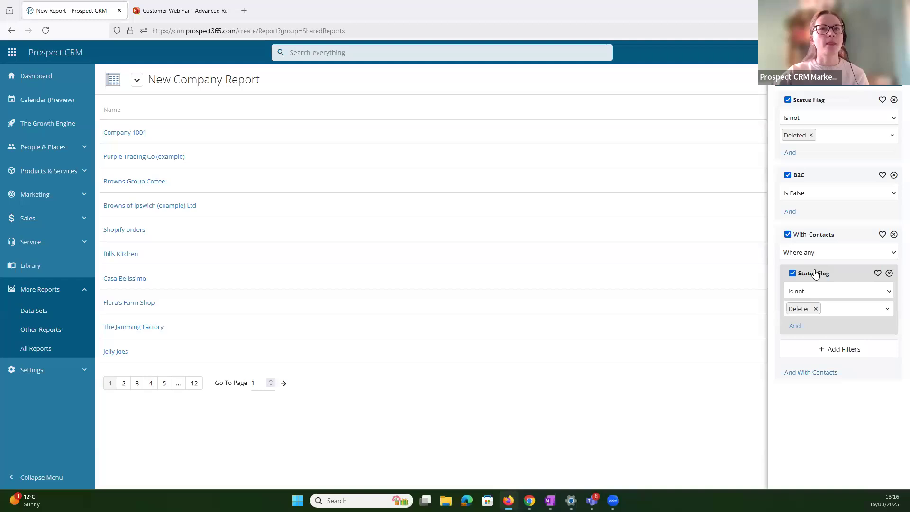
Add an Email condition set to "Is Empty" inside the "Where any" Contacts group and close the filters
left_click(836, 350)
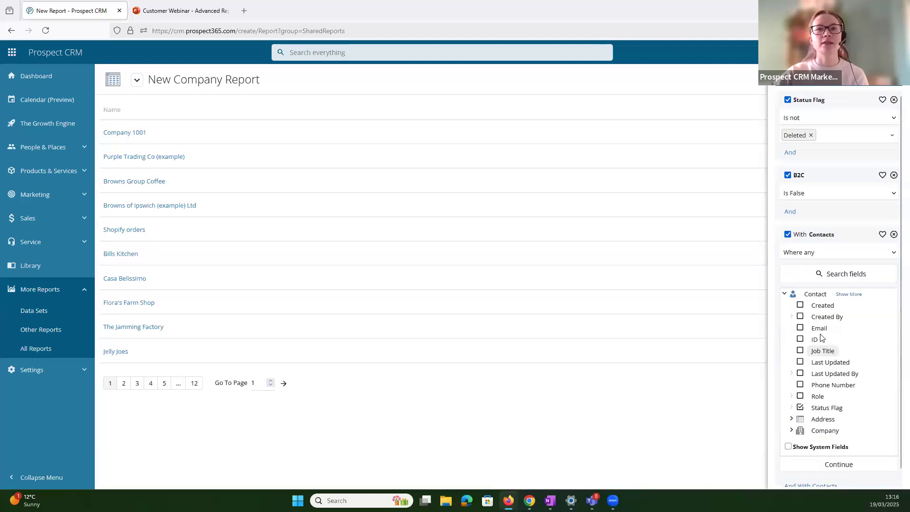
left_click(800, 328)
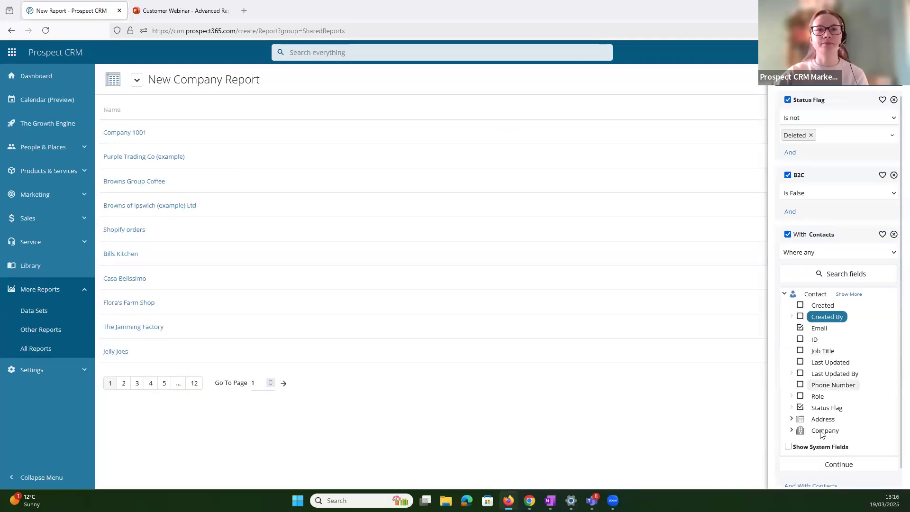
left_click(835, 464)
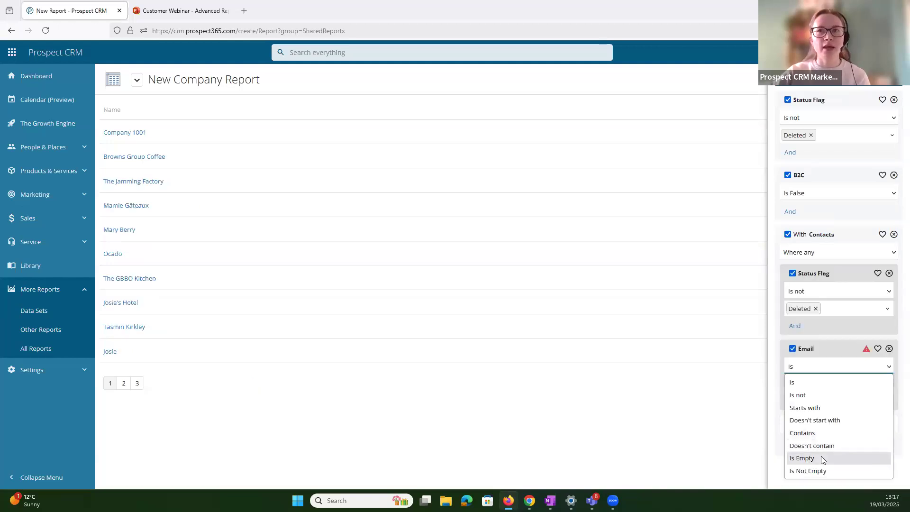
left_click(811, 457)
left_click(857, 465)
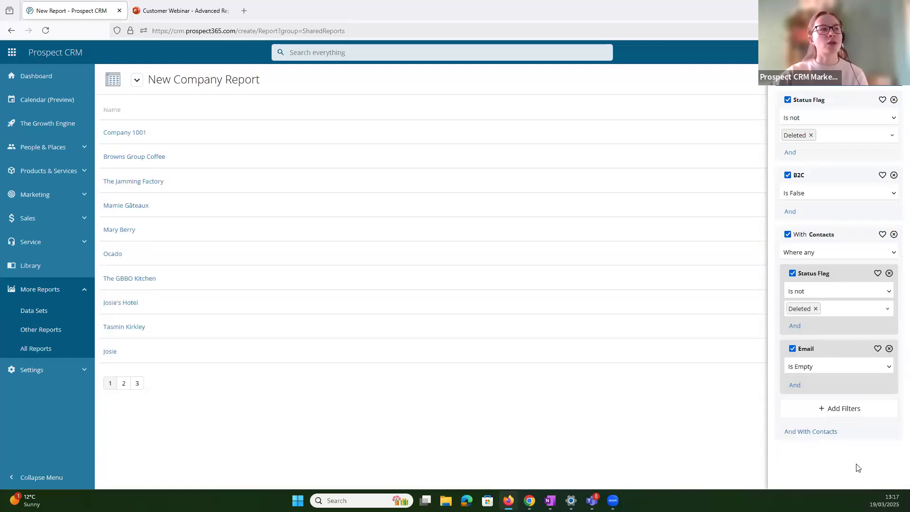
left_click(709, 306)
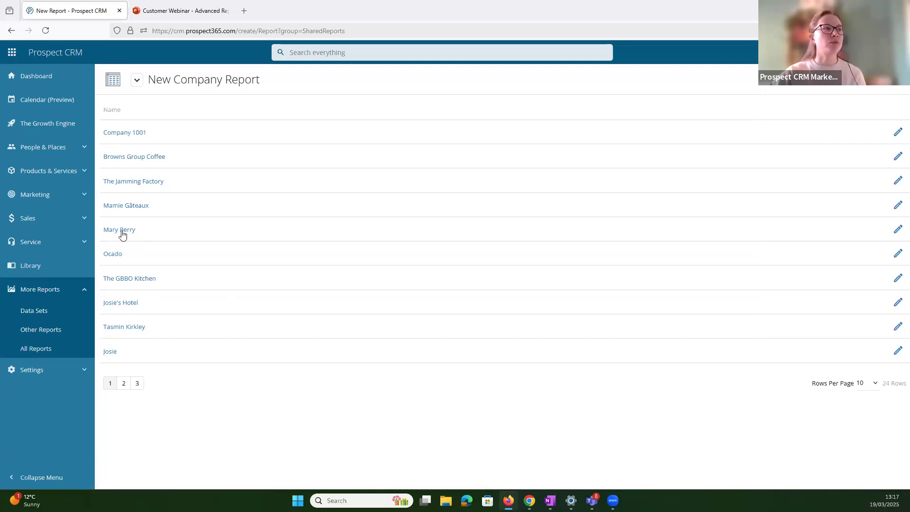
Open the fifth company in the report, check its contacts for missing emails, and return to the report
left_click(160, 238)
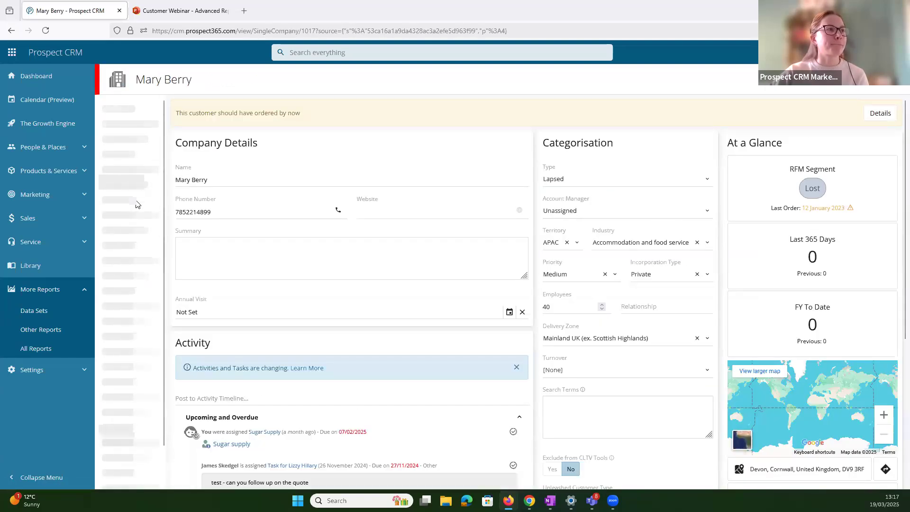
left_click(126, 141)
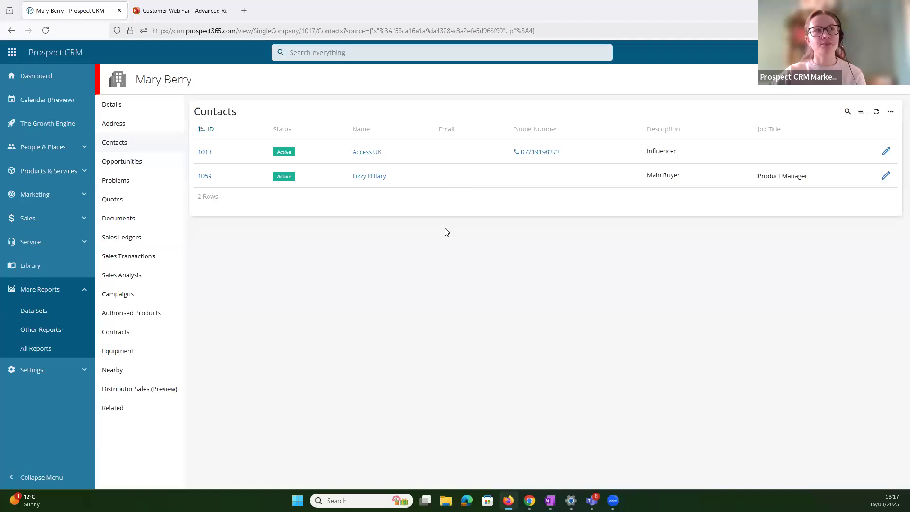
left_click(863, 112)
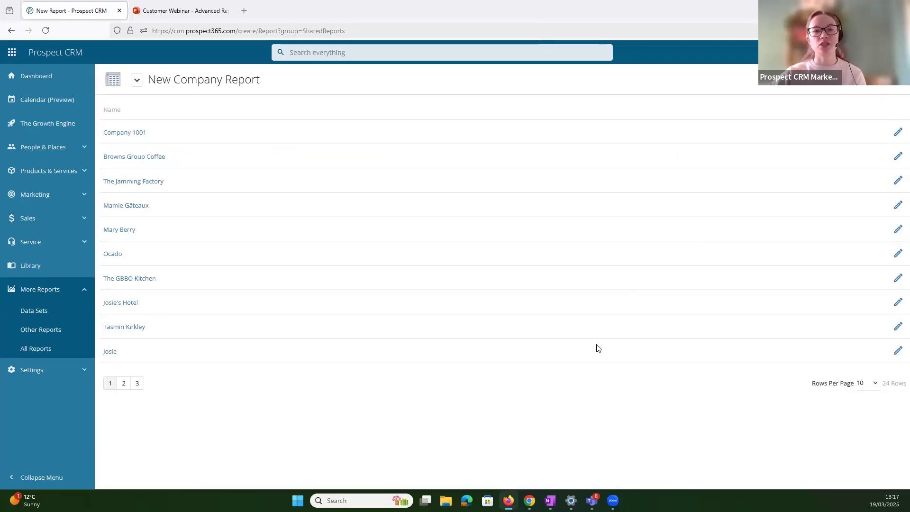
Review the filters on the new Company report, close them, and discard the report to return to All Reports
left_click(852, 79)
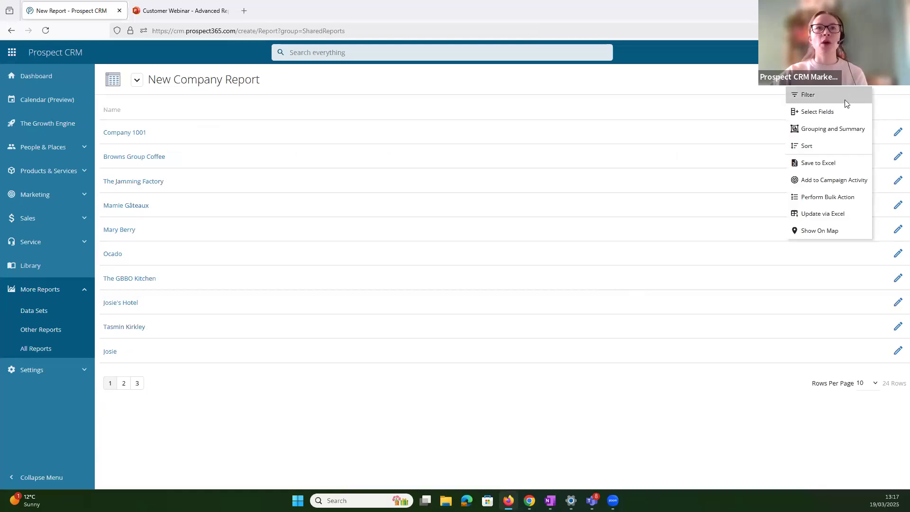
left_click(845, 96)
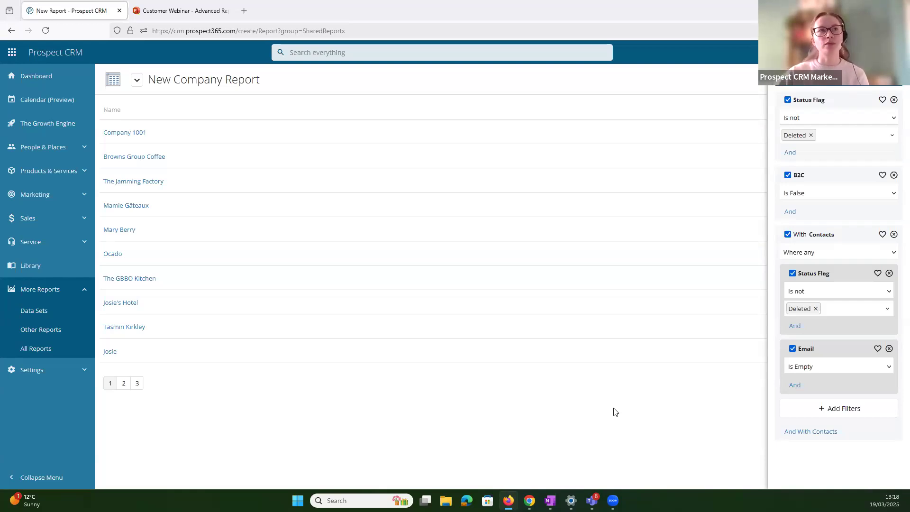
left_click(893, 74)
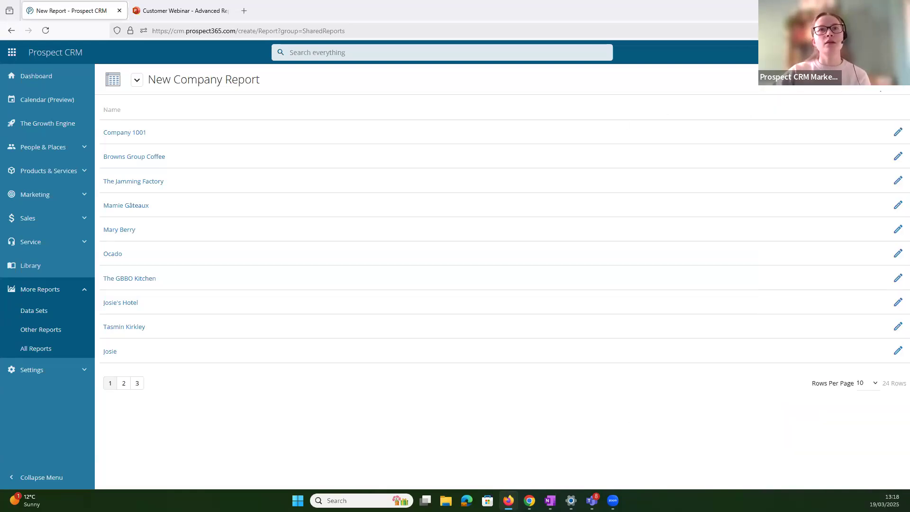
left_click(895, 78)
left_click(513, 124)
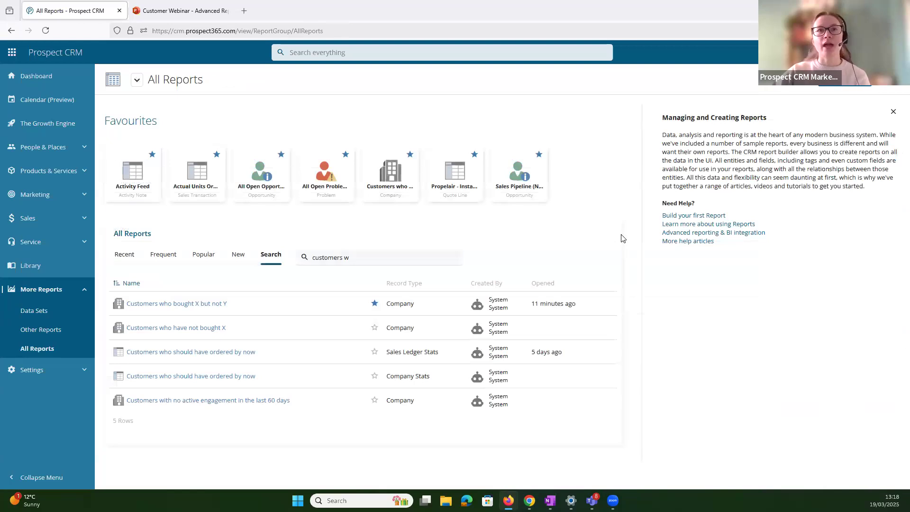
triple_click(376, 256)
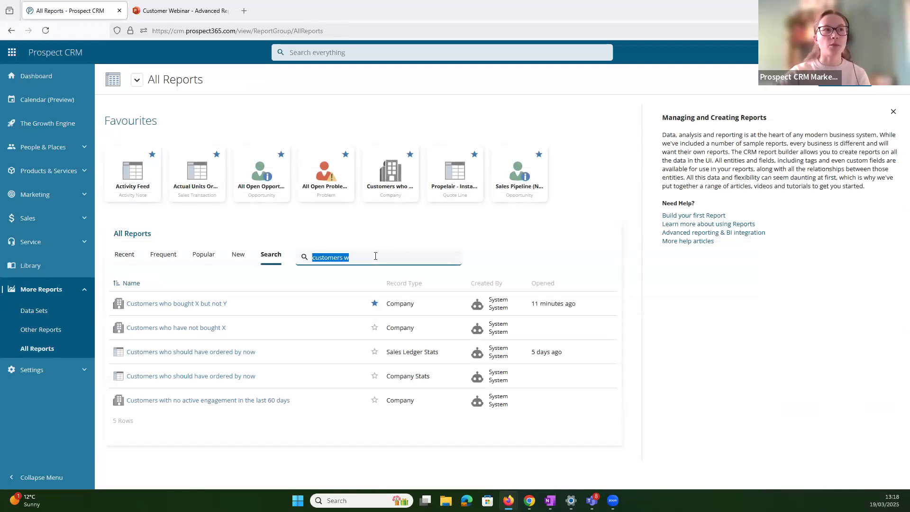
left_click(766, 354)
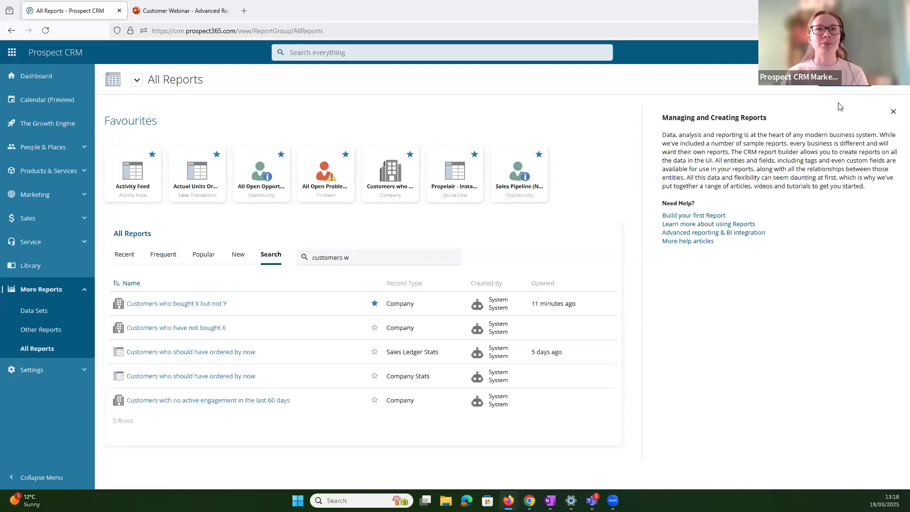
Create a new report from All Reports based on the Sales Transaction entity and proceed to its field selection
left_click(845, 80)
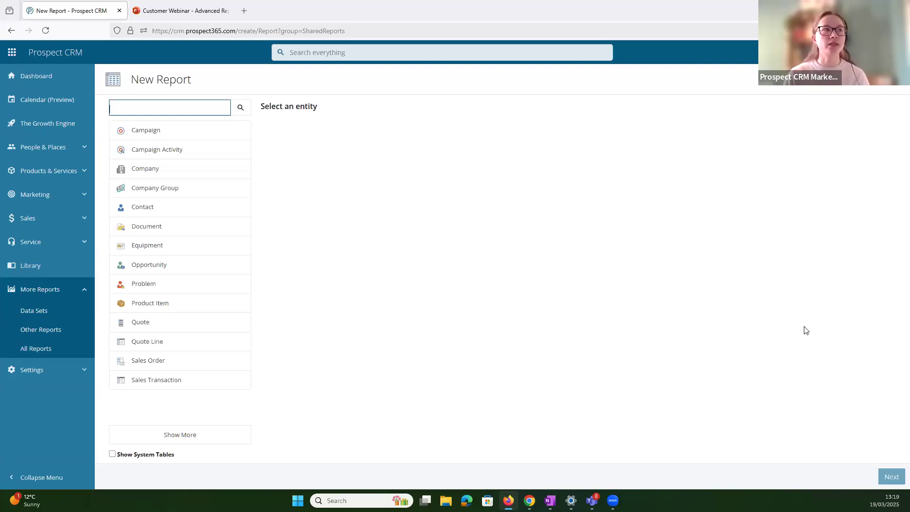
type("sales ")
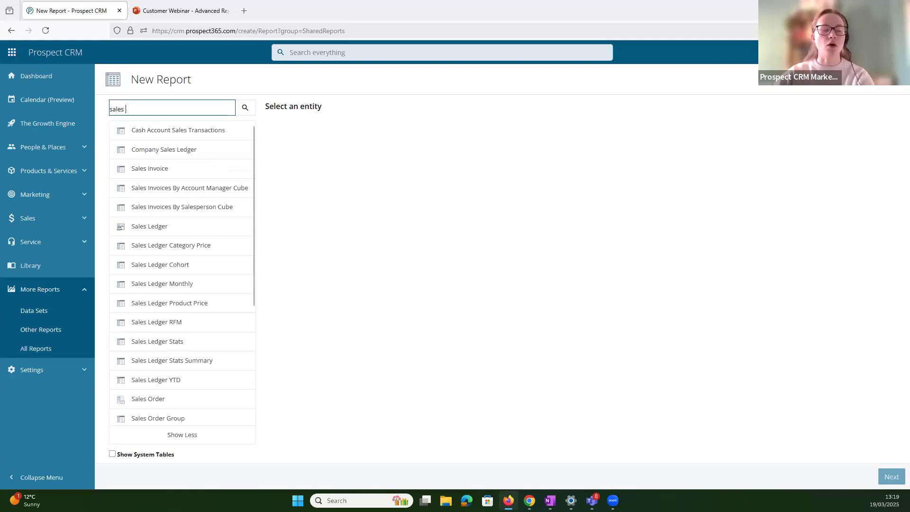
type("tr")
left_click(221, 154)
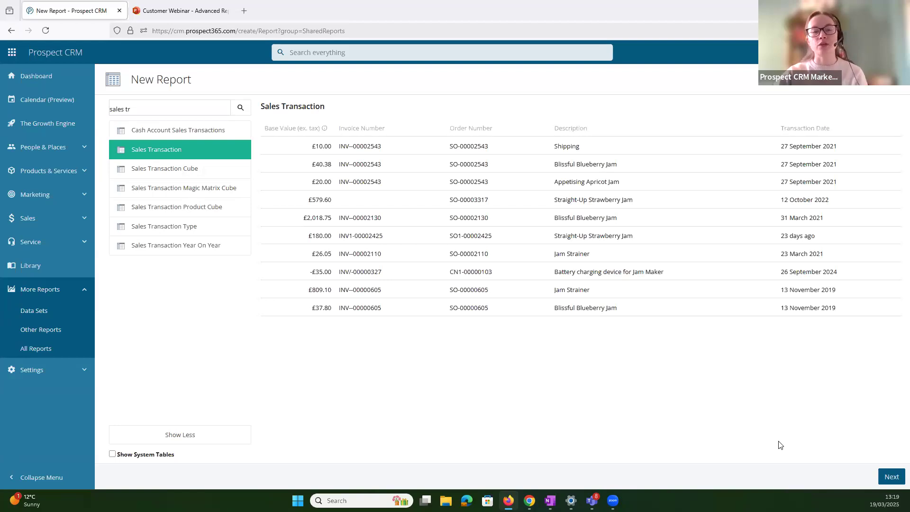
left_click(892, 477)
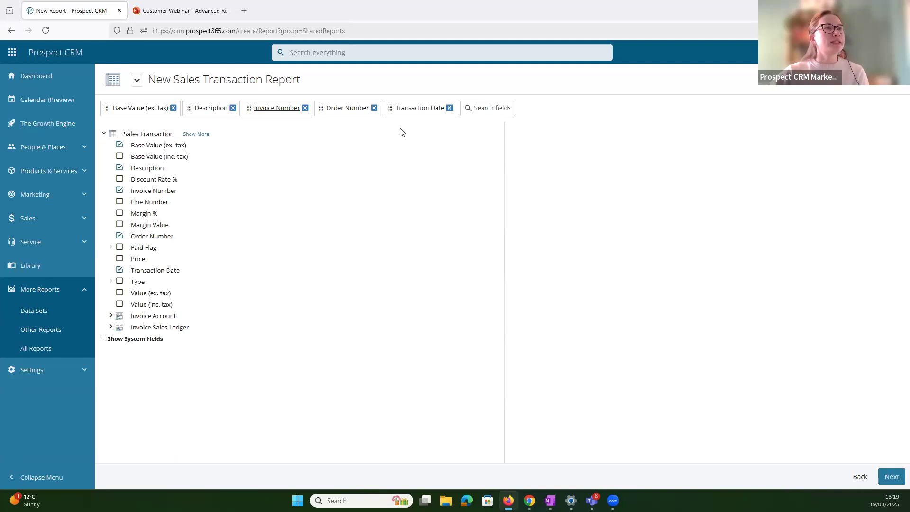
Add the Product SKU field from the full field list, place it directly after Base Value (ex. tax), and generate the report
left_click(196, 134)
scroll(161, 351, "down", 7)
left_click(111, 425)
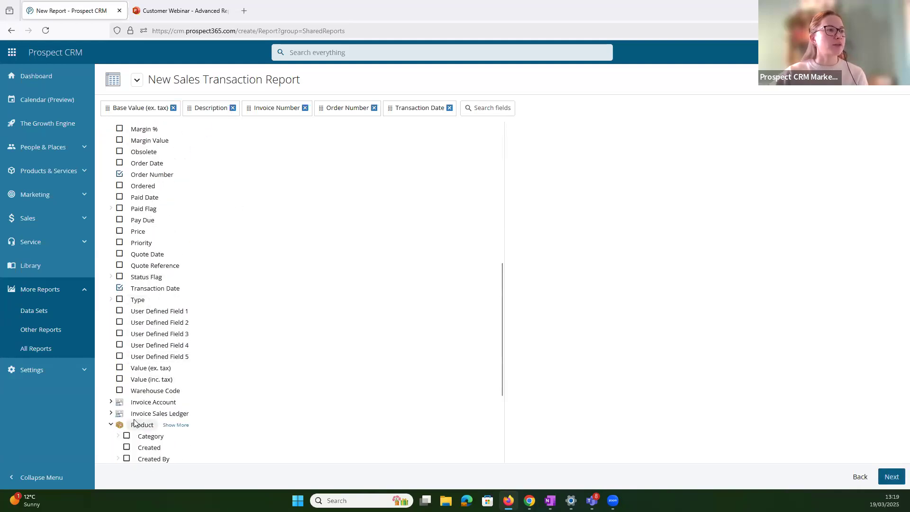
scroll(142, 427, "down", 3)
left_click(144, 447)
left_click_drag(467, 112, 181, 114)
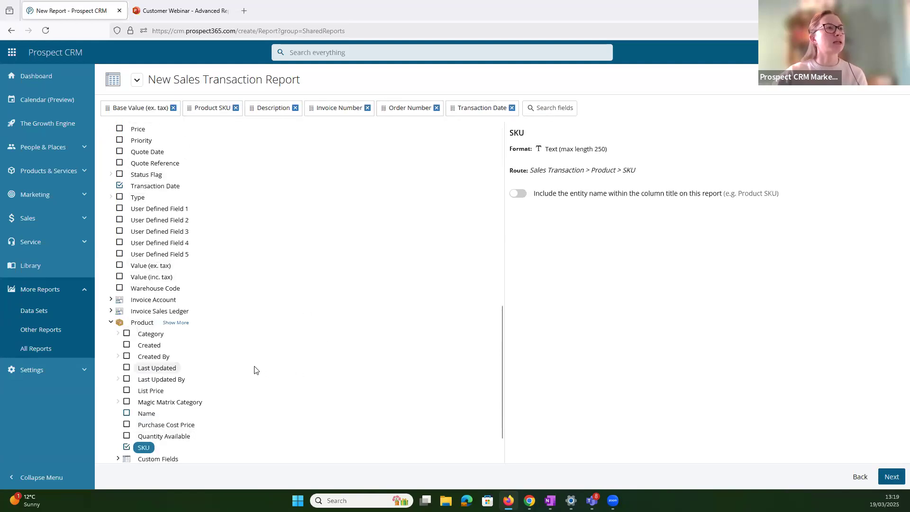
scroll(256, 375, "down", 2)
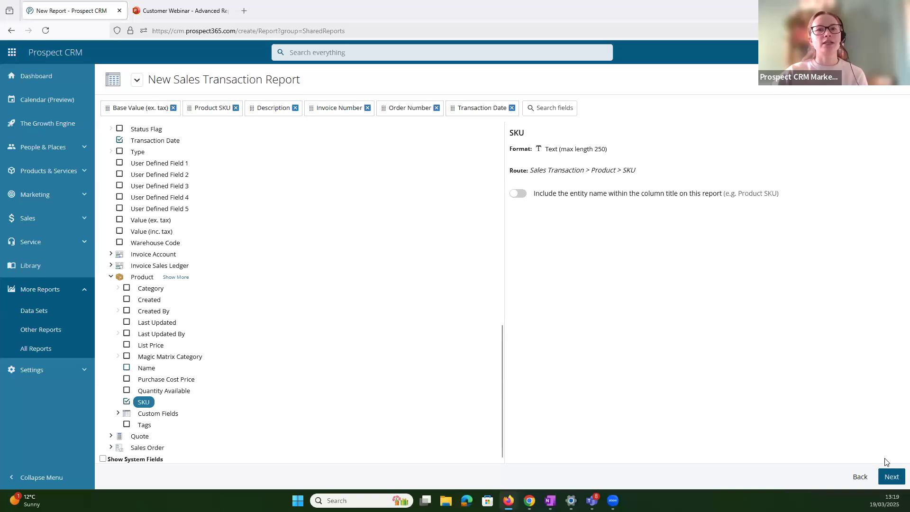
left_click(891, 477)
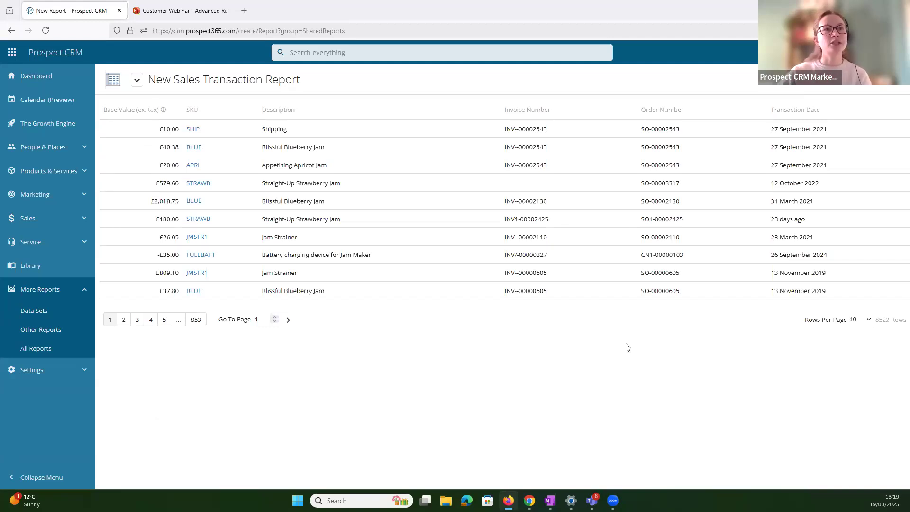
left_click_drag(265, 129, 317, 166)
left_click(659, 150)
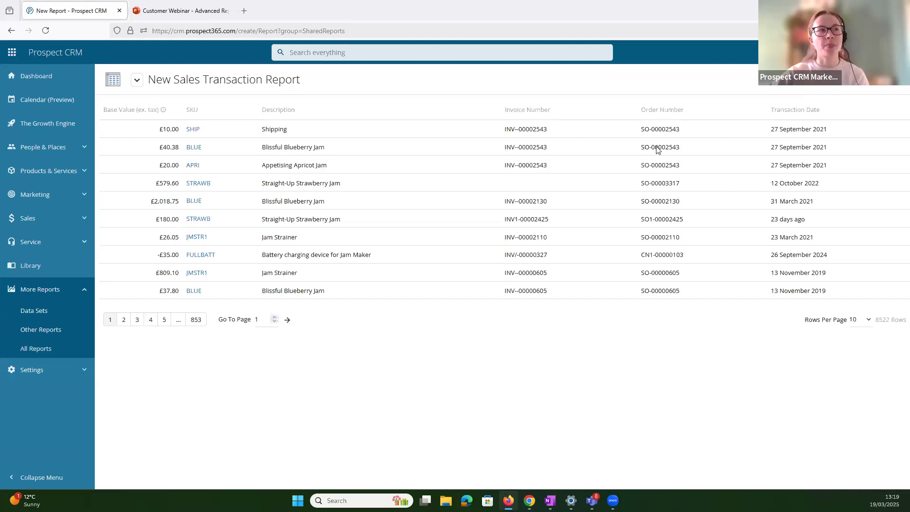
Add a Transaction Date filter set to This Year on the Sales Transaction report and close the filters
left_click(868, 82)
left_click(855, 95)
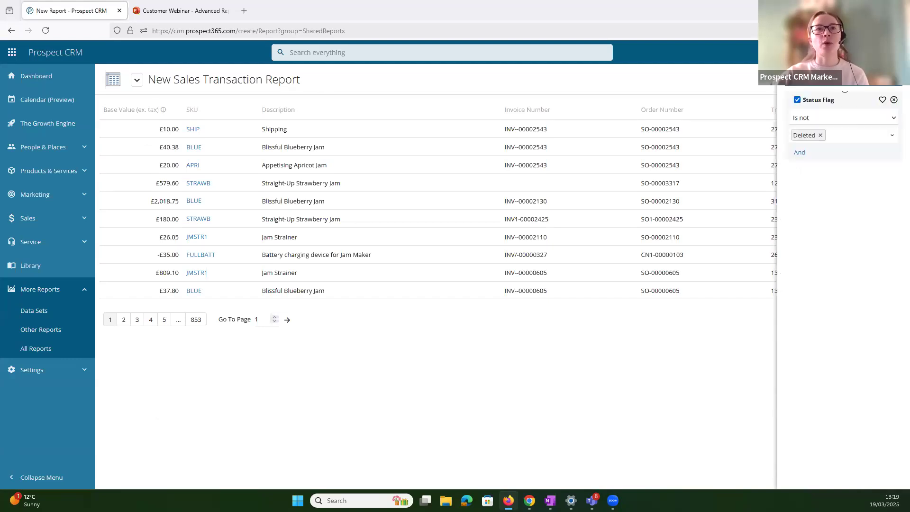
left_click(800, 152)
left_click(839, 244)
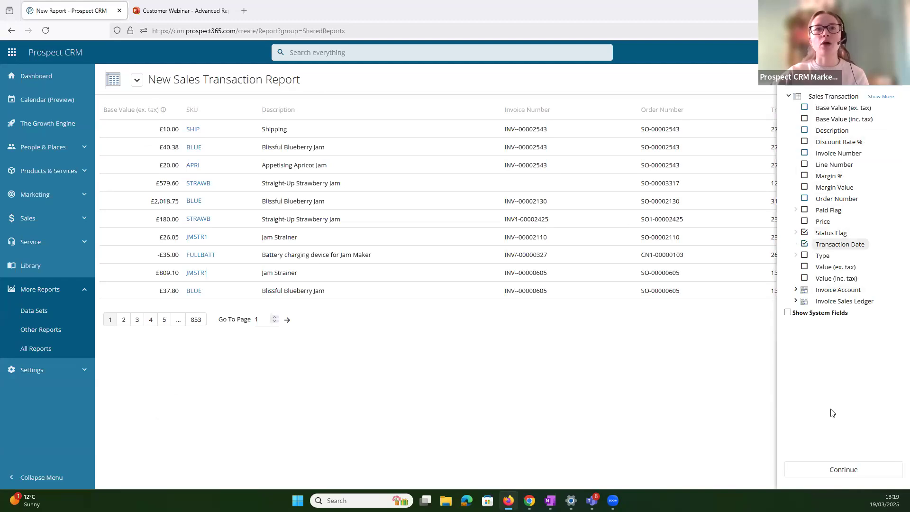
left_click(843, 470)
left_click(830, 194)
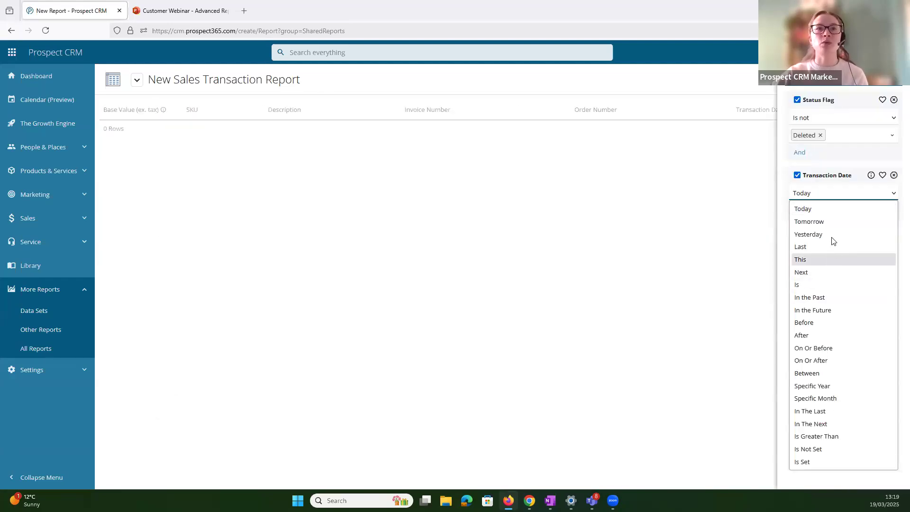
left_click(830, 259)
left_click(835, 213)
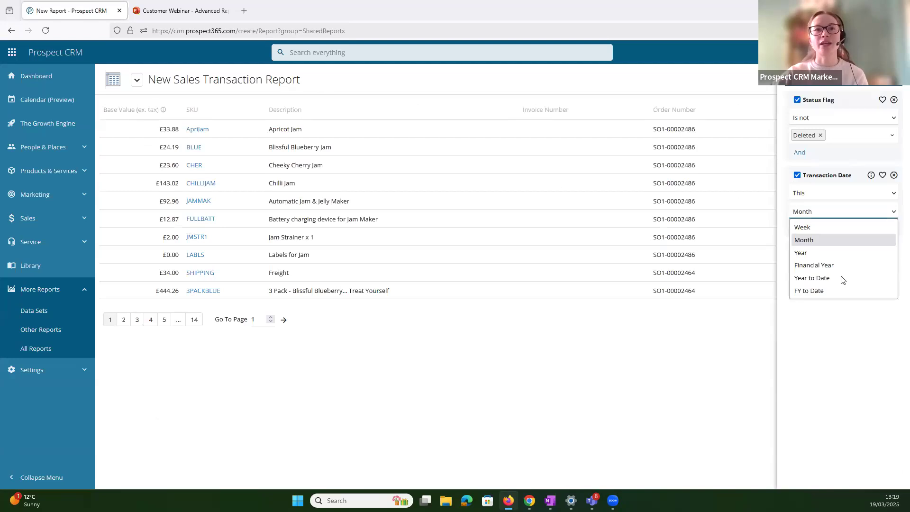
left_click(816, 256)
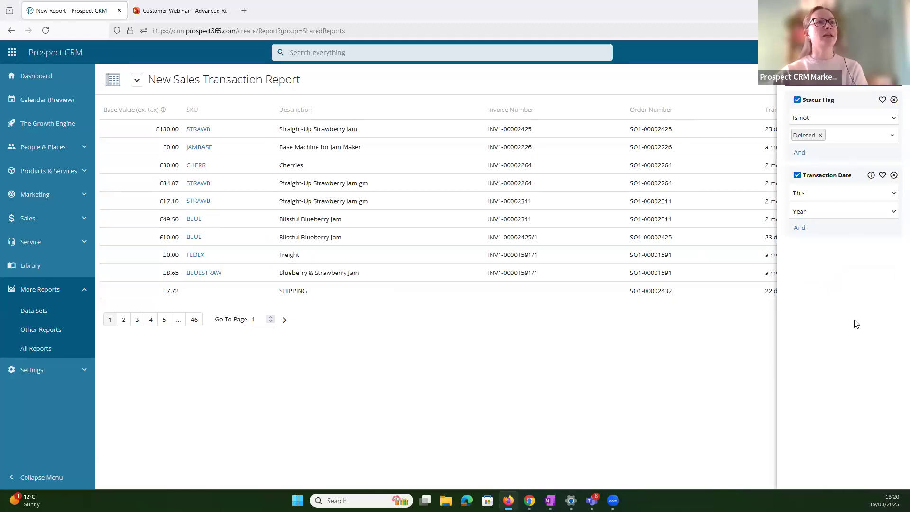
left_click(721, 365)
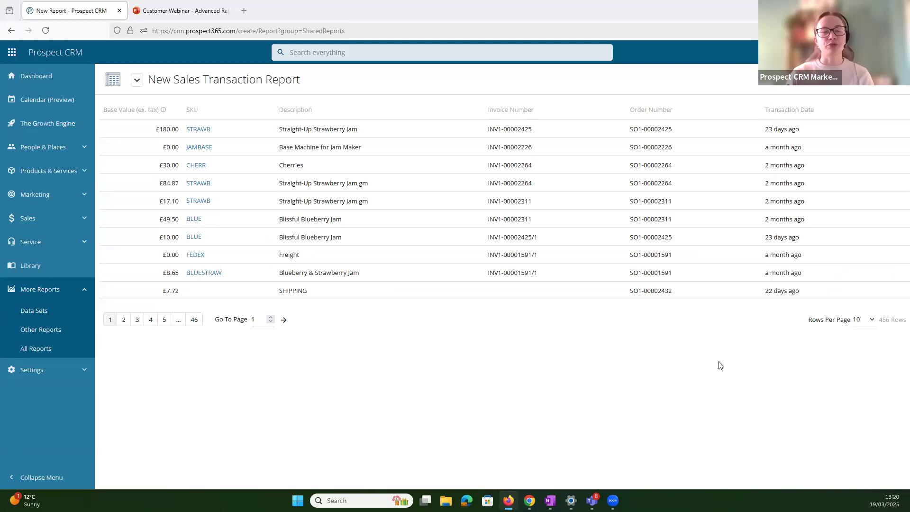
Add a report summary with the row count and the Base Value (ex. tax) total, and submit it
left_click(863, 79)
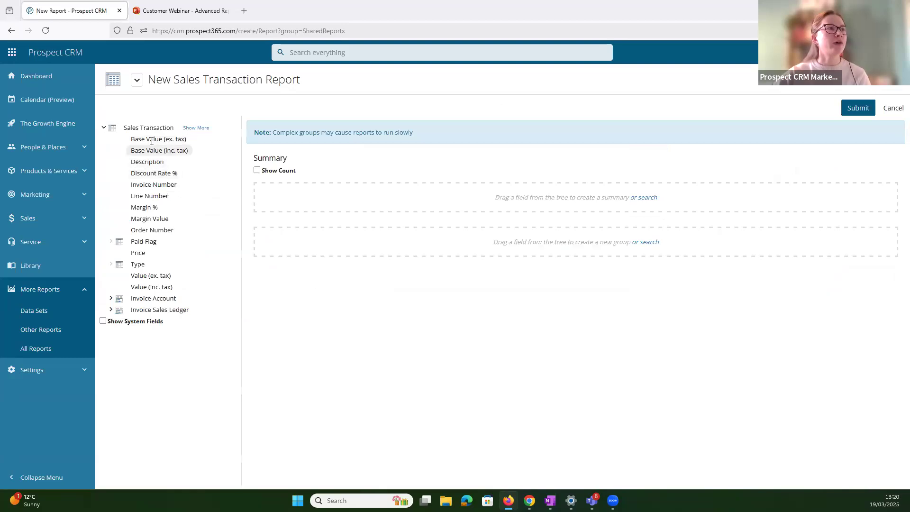
left_click_drag(145, 140, 308, 199)
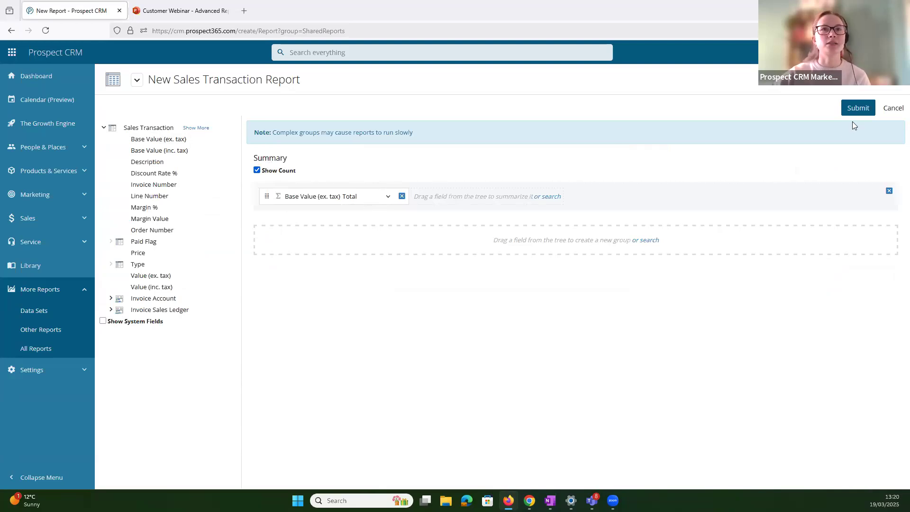
left_click(859, 108)
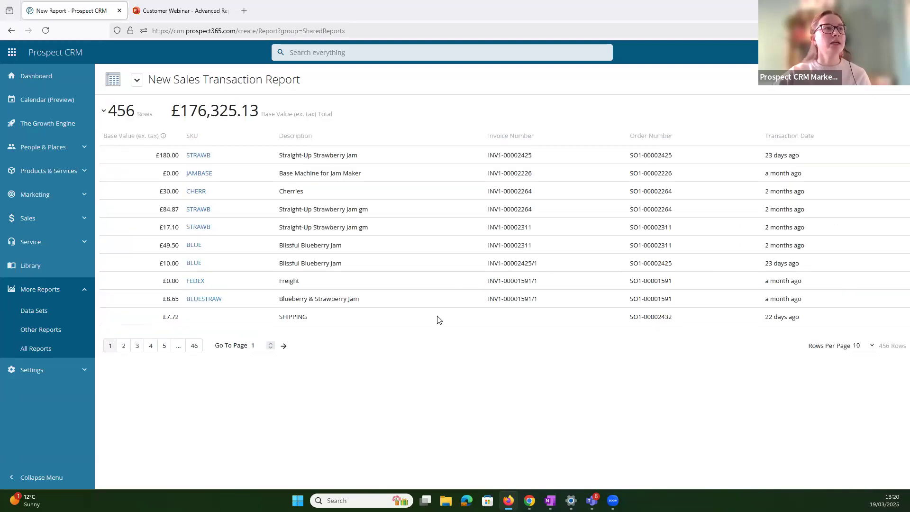
Check the report's active filters and examine the Base Value (ex. tax) total above the rows
left_click(854, 95)
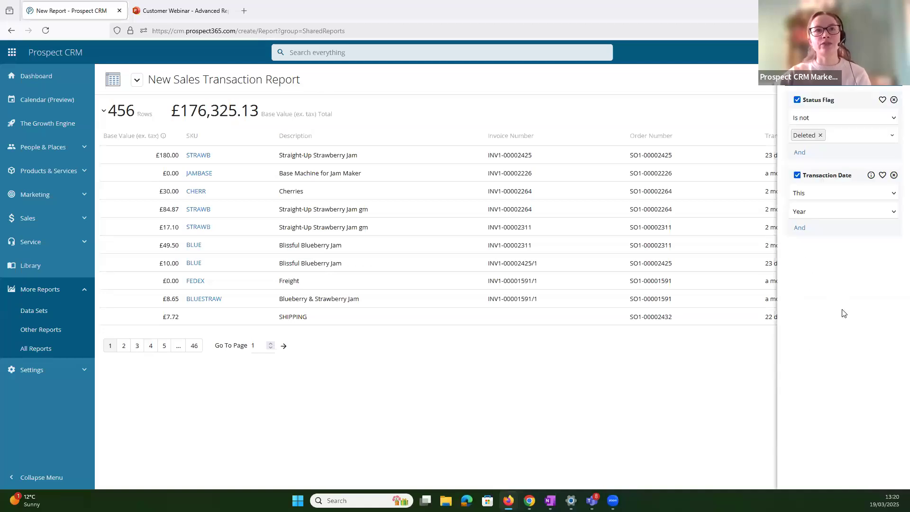
left_click(690, 416)
left_click_drag(181, 113, 269, 119)
left_click(270, 119)
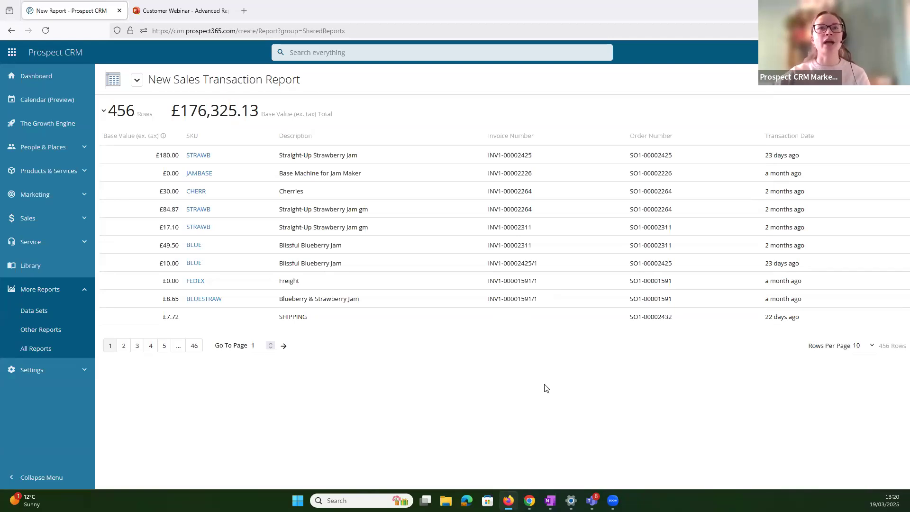
Create a group on Name from the Invoice Sales Ledger in the report's grouping and summary settings
left_click(864, 85)
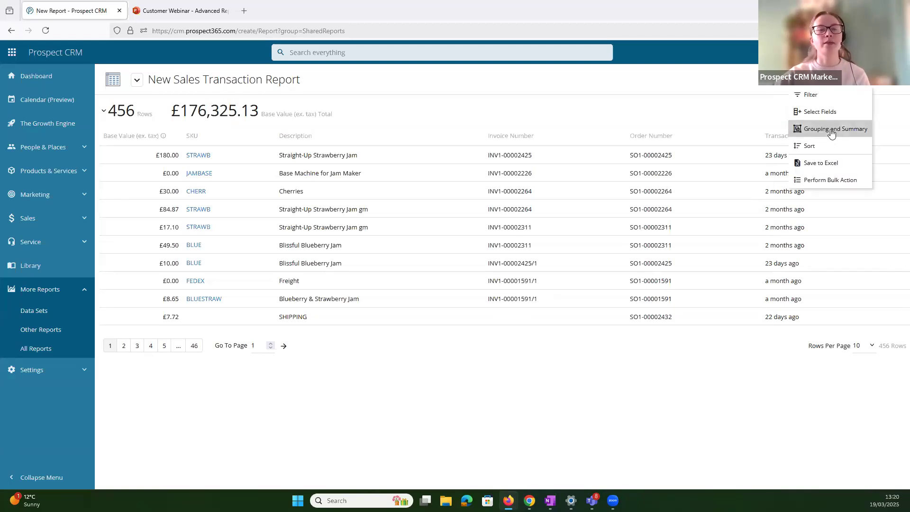
left_click(831, 129)
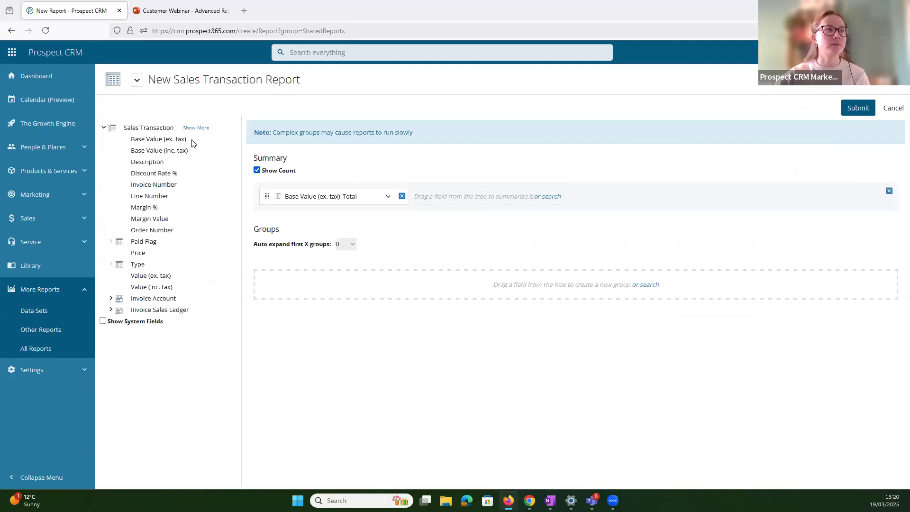
left_click(196, 128)
scroll(179, 346, "down", 3)
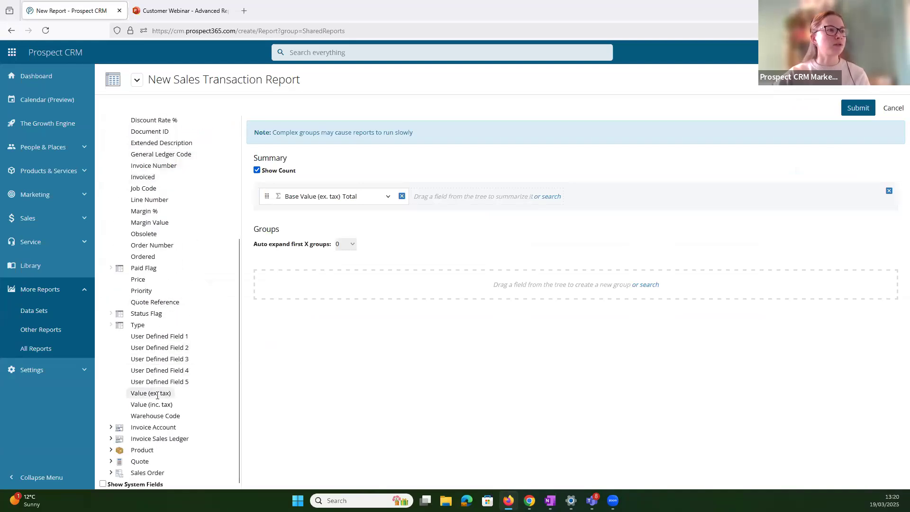
left_click(119, 441)
scroll(119, 441, "down", 4)
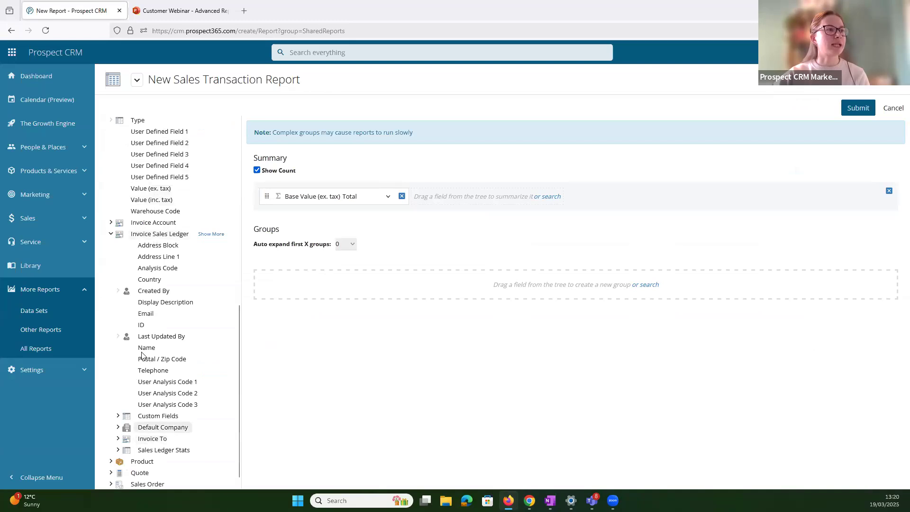
left_click_drag(145, 349, 287, 284)
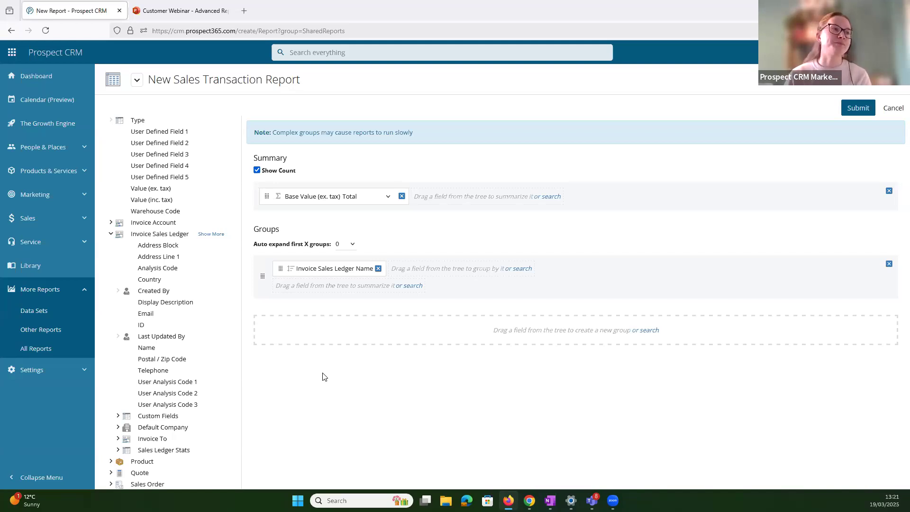
Expand Quote and its Company entity in the field tree to examine other fields available for grouping
scroll(151, 404, "down", 1)
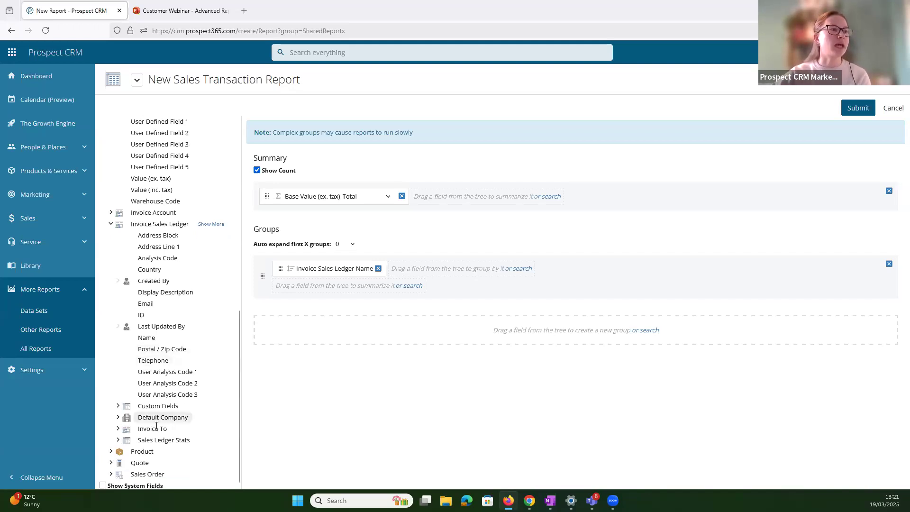
left_click(112, 461)
scroll(172, 431, "down", 1)
scroll(172, 430, "down", 3)
left_click(148, 449)
scroll(148, 449, "down", 2)
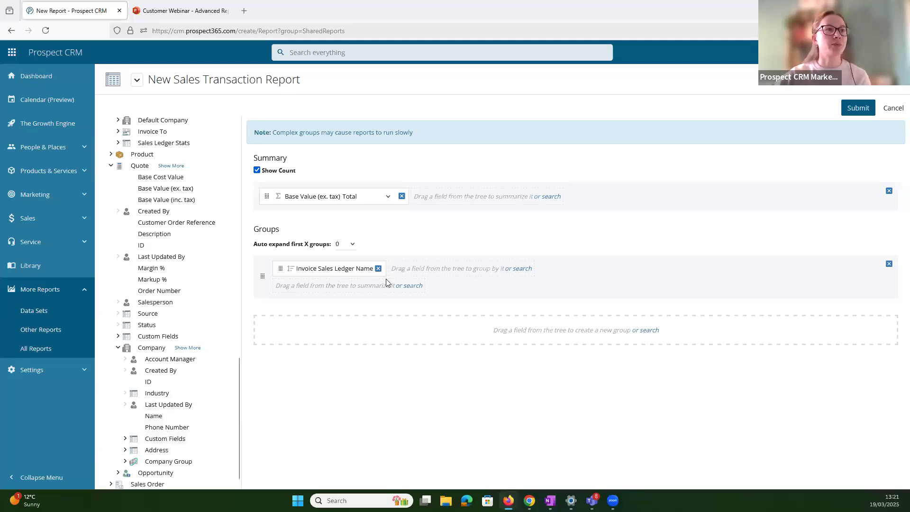
Summarize the Invoice Sales Ledger Name group by the Base Value (ex. tax) total
scroll(171, 358, "down", 10)
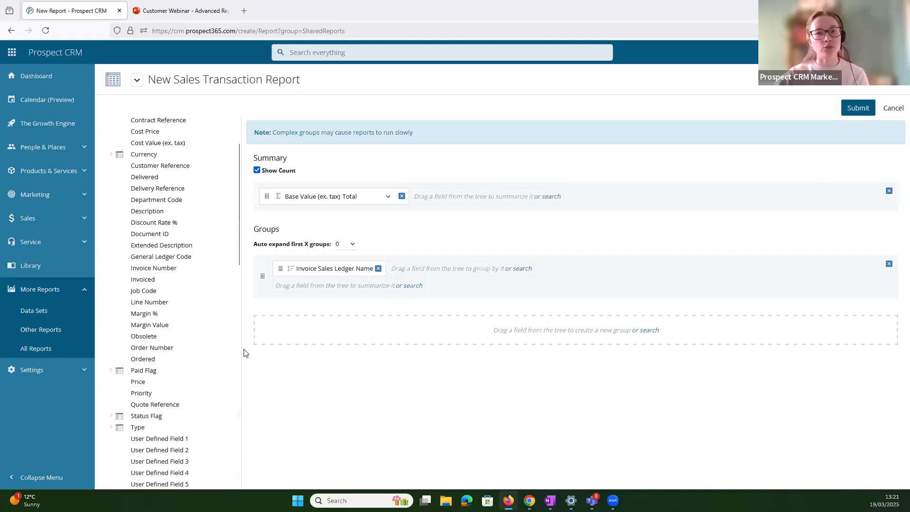
scroll(161, 200, "up", 3)
left_click_drag(159, 158, 334, 290)
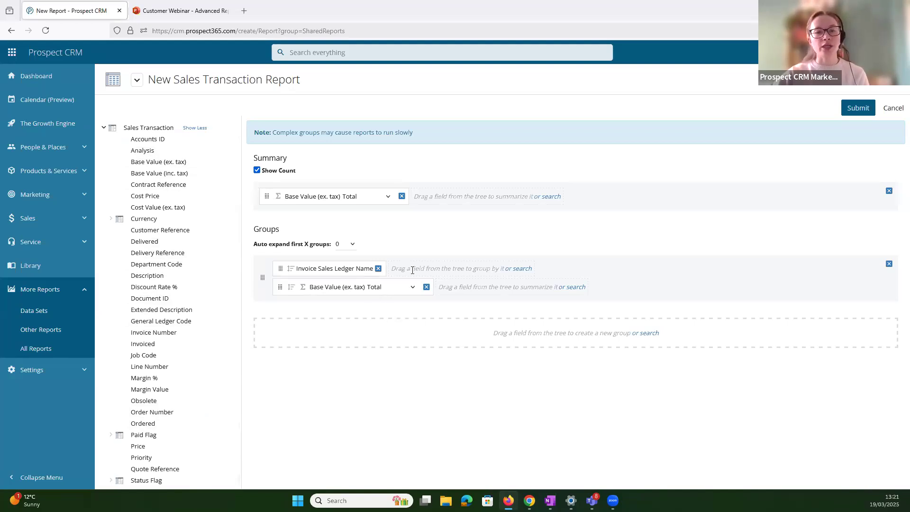
Apply the grouping and summary settings, and examine the report's overall Base Value (ex. tax) total
left_click(857, 112)
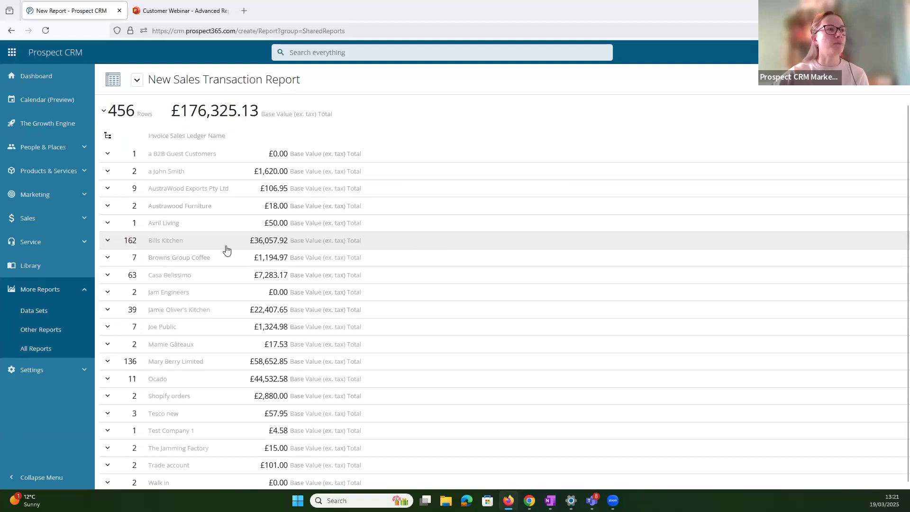
left_click_drag(181, 114, 250, 116)
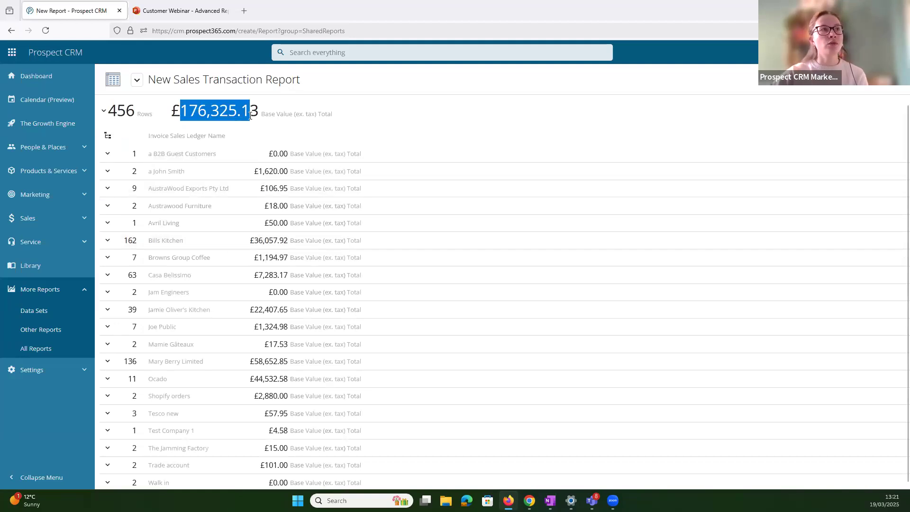
left_click(250, 116)
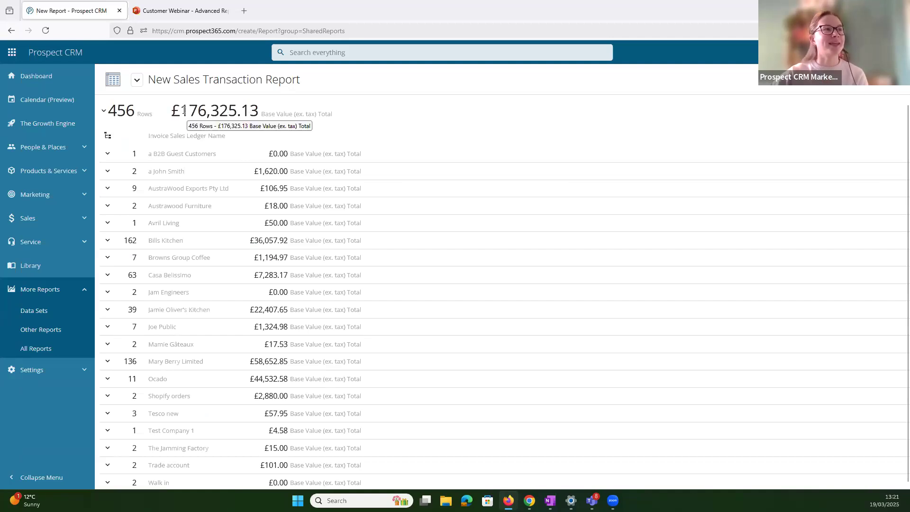
left_click_drag(182, 111, 262, 113)
left_click(248, 119)
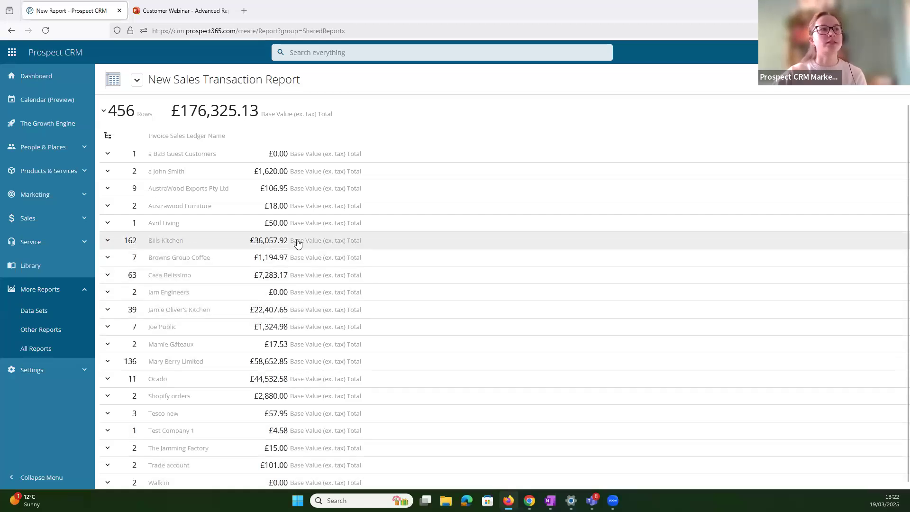
Sort the customer groups by Base Value (ex. tax) Total, highest first, and expand the Mary Berry Limited group
left_click(861, 82)
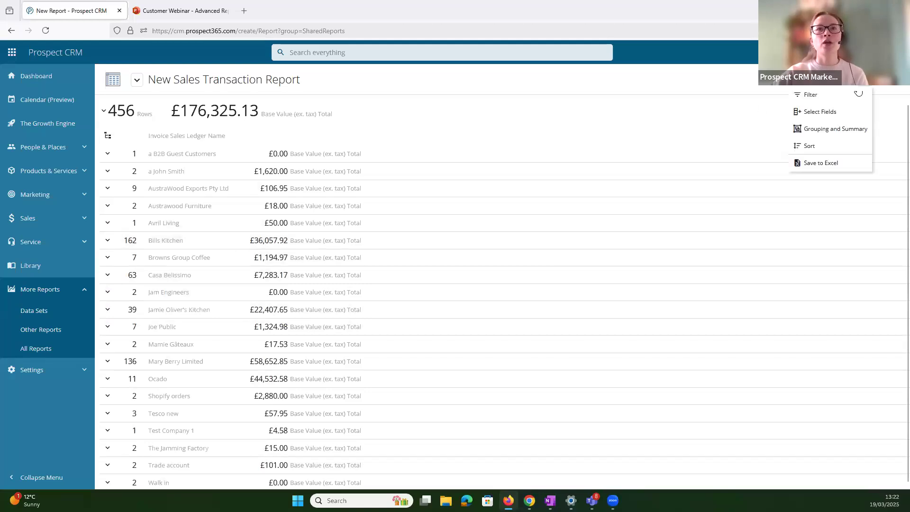
left_click(796, 129)
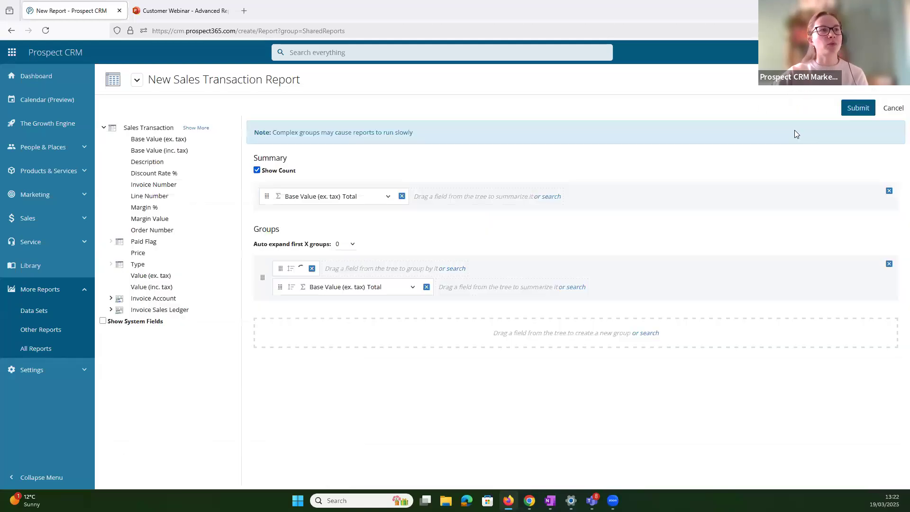
left_click(292, 288)
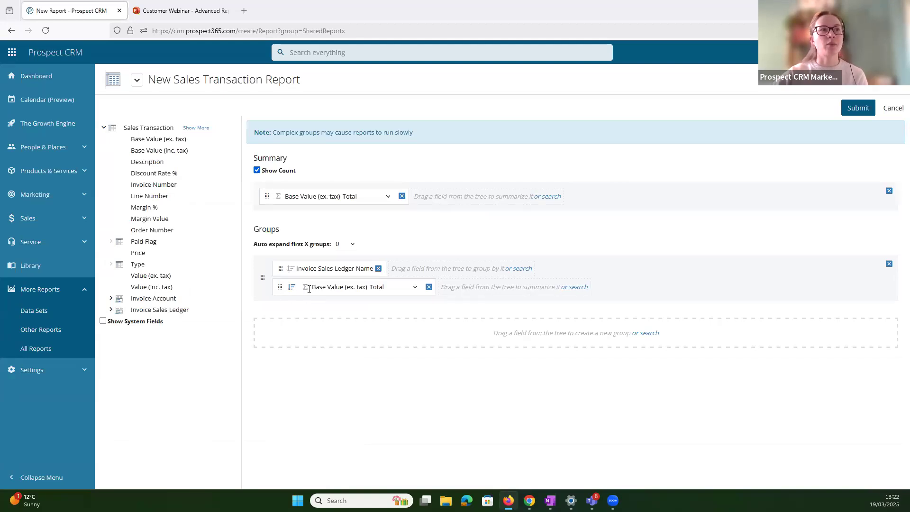
left_click(859, 108)
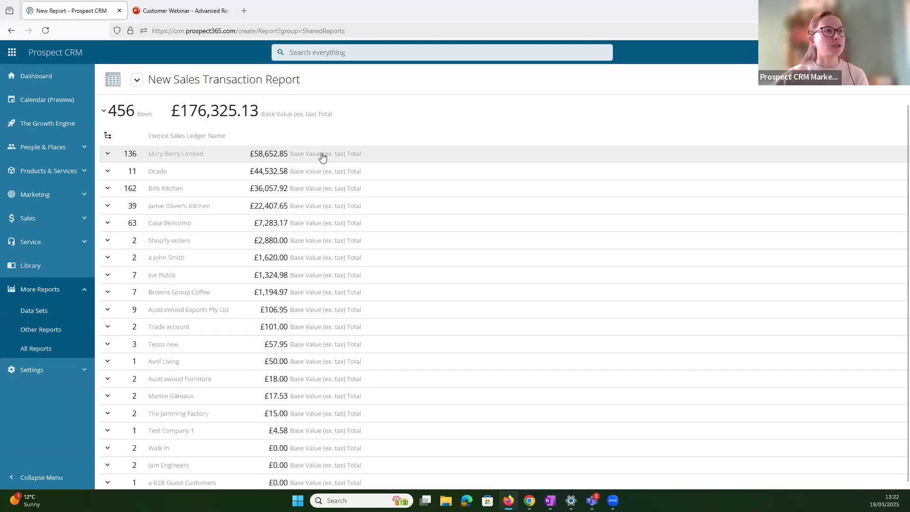
left_click(317, 158)
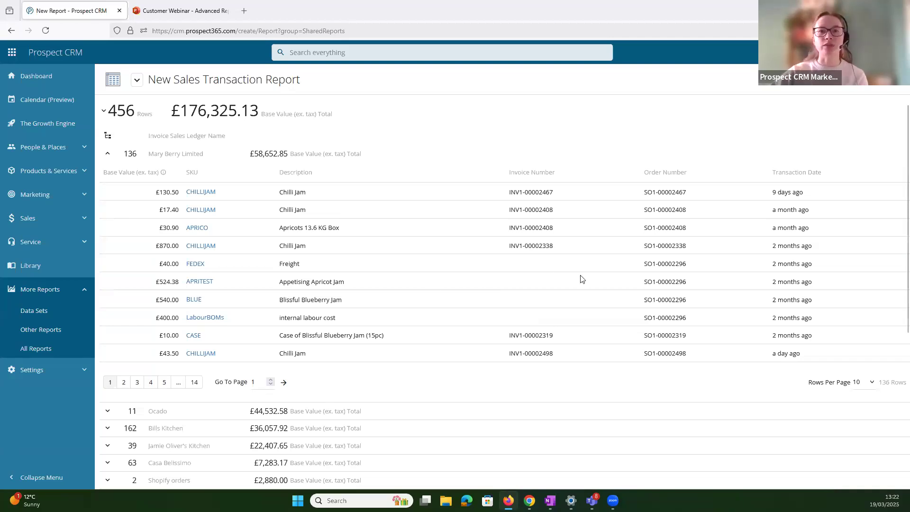
Add a second group on Order Number beneath the Invoice Sales Ledger Name group
left_click(871, 90)
left_click(809, 140)
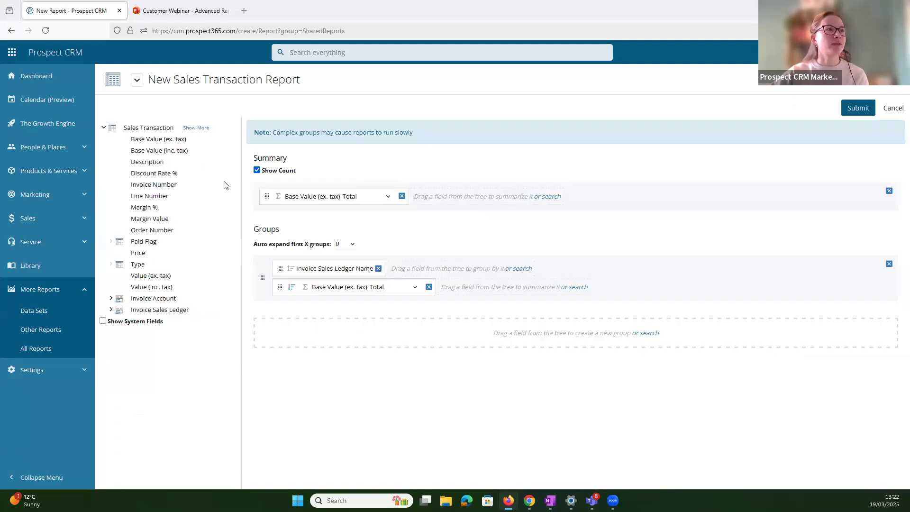
left_click(197, 128)
scroll(183, 299, "down", 3)
scroll(167, 304, "up", 3)
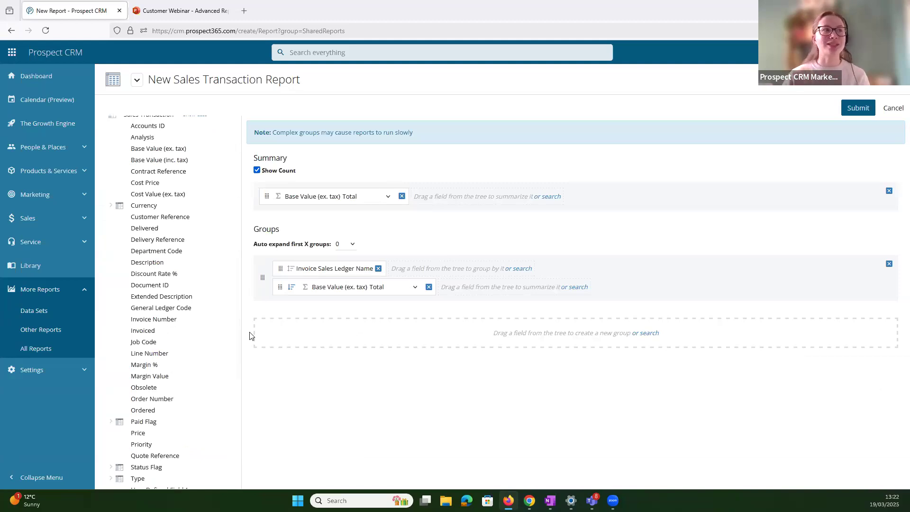
left_click_drag(162, 399, 408, 339)
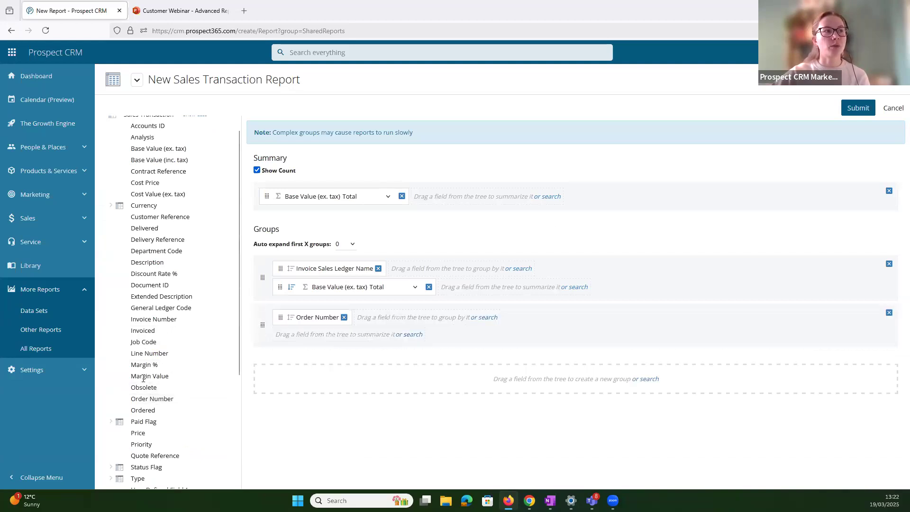
Summarize the Order Number group by Base Value (ex. tax) Total and the customer group by Order Number Unique Values
scroll(138, 362, "up", 1)
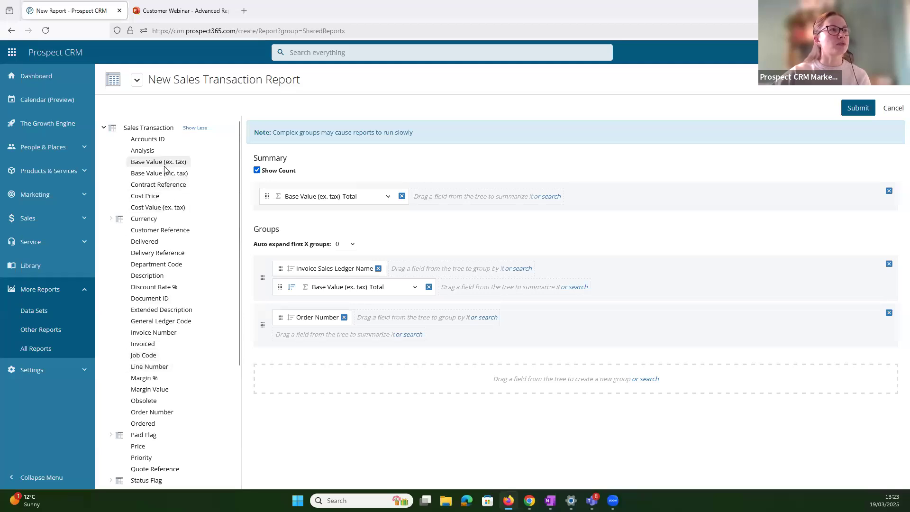
left_click_drag(152, 161, 327, 337)
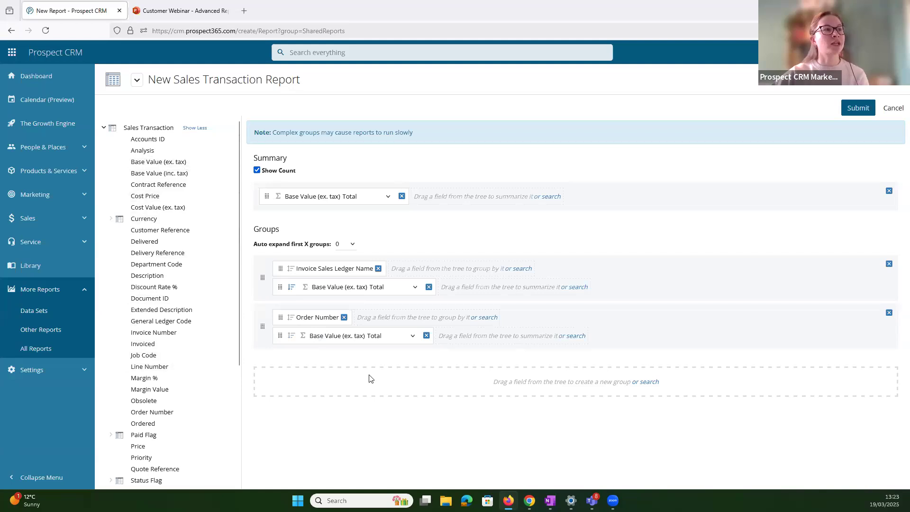
scroll(163, 379, "down", 1)
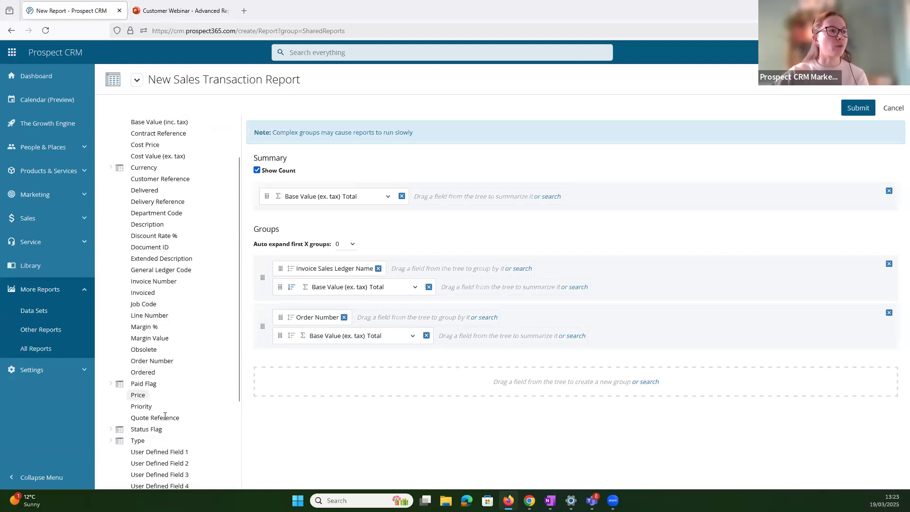
left_click_drag(157, 361, 499, 290)
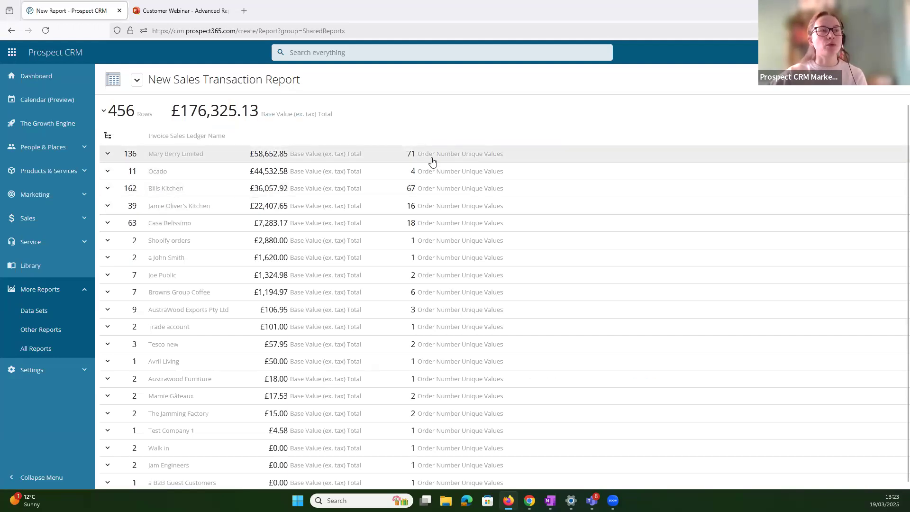
Expand Mary Berry Limited and its highest-value order to examine the order lines, and collapse both levels
left_click(256, 159)
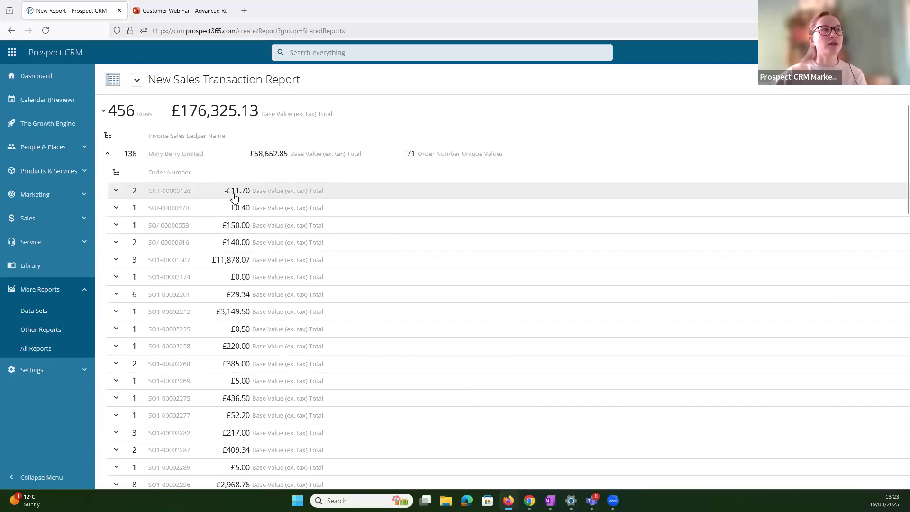
scroll(232, 227, "down", 1)
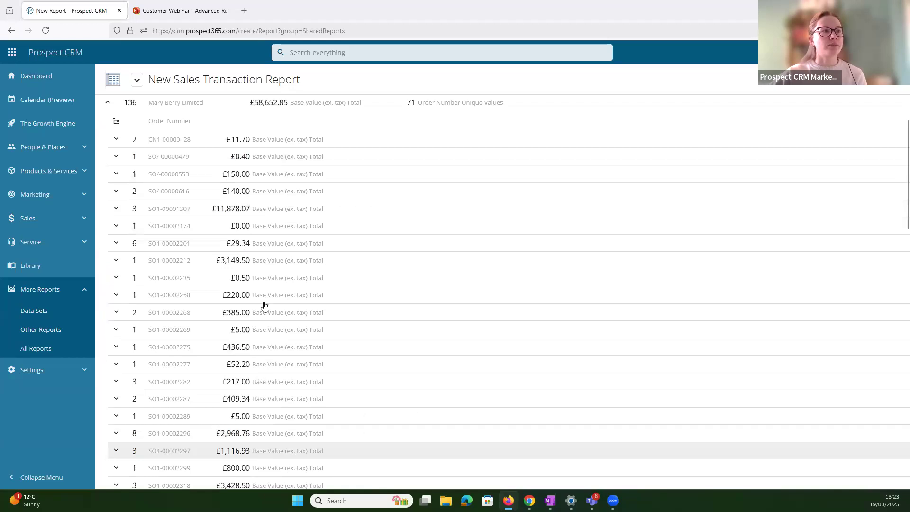
left_click(242, 213)
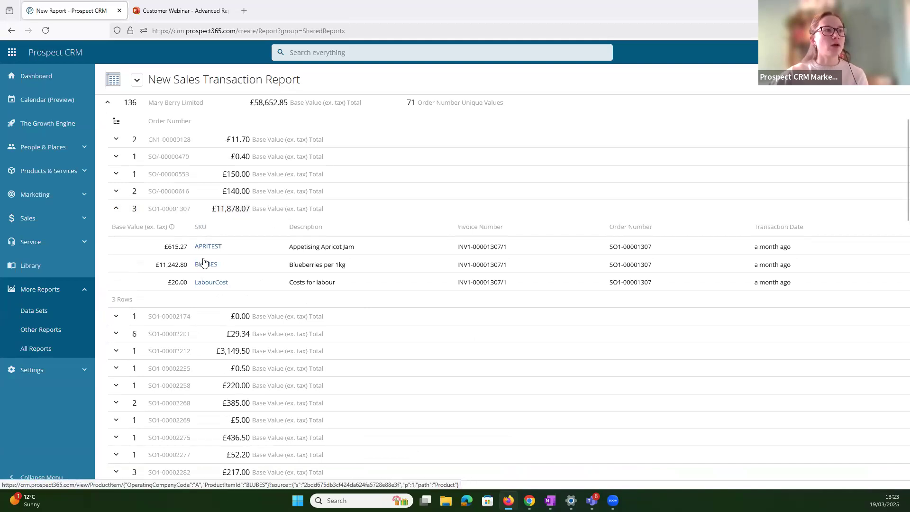
left_click(307, 212)
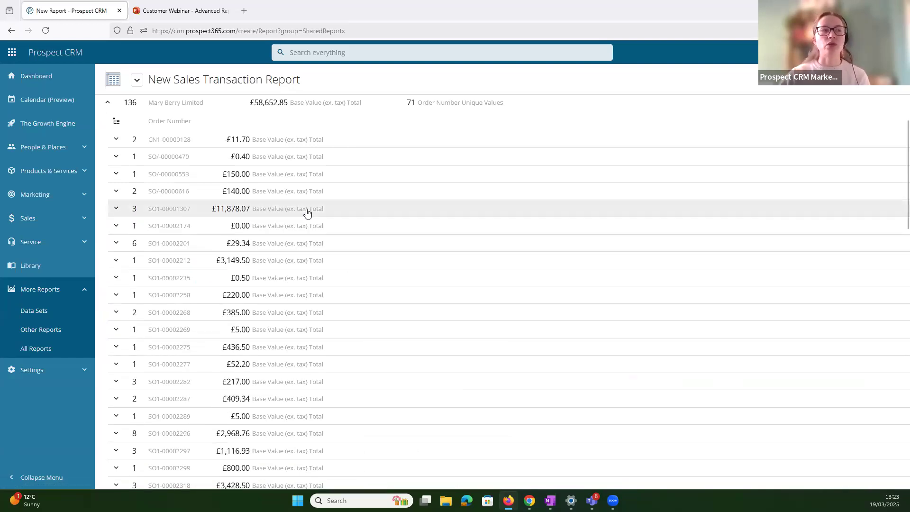
scroll(242, 188, "up", 1)
left_click(212, 155)
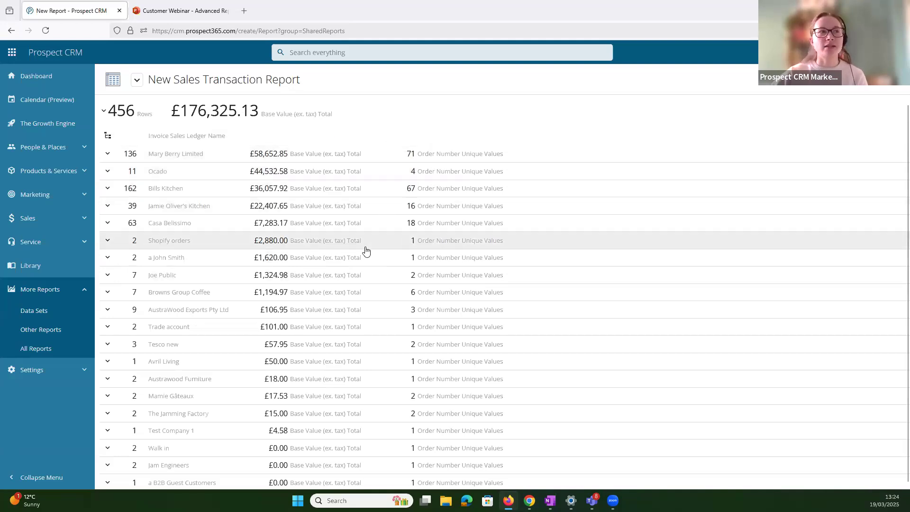
Expand Casa Belissimo and one of its eight-line orders to examine the products sold, and collapse them again
left_click(317, 226)
scroll(341, 308, "down", 3)
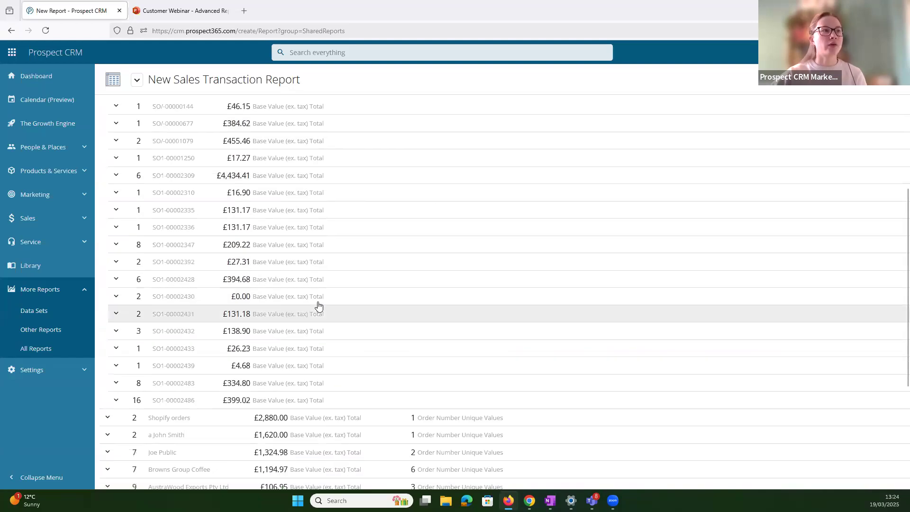
scroll(285, 295, "up", 1)
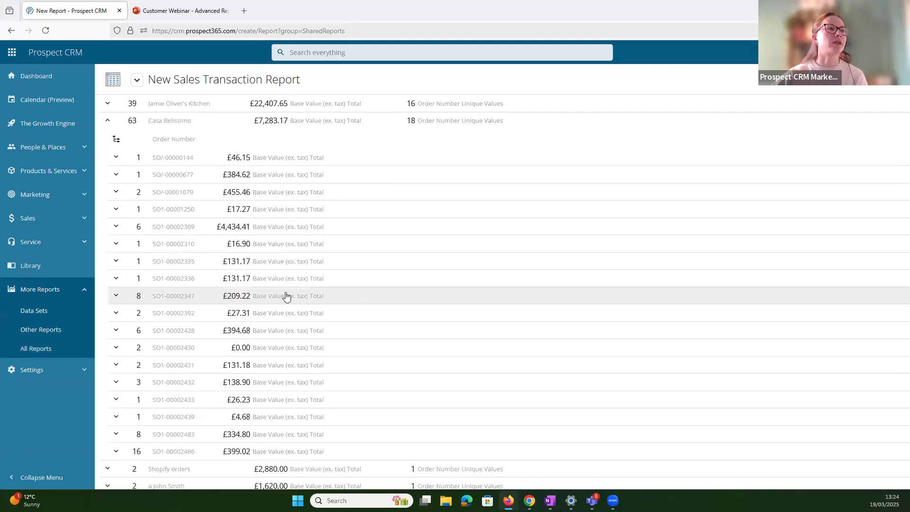
left_click(270, 298)
scroll(290, 298, "down", 2)
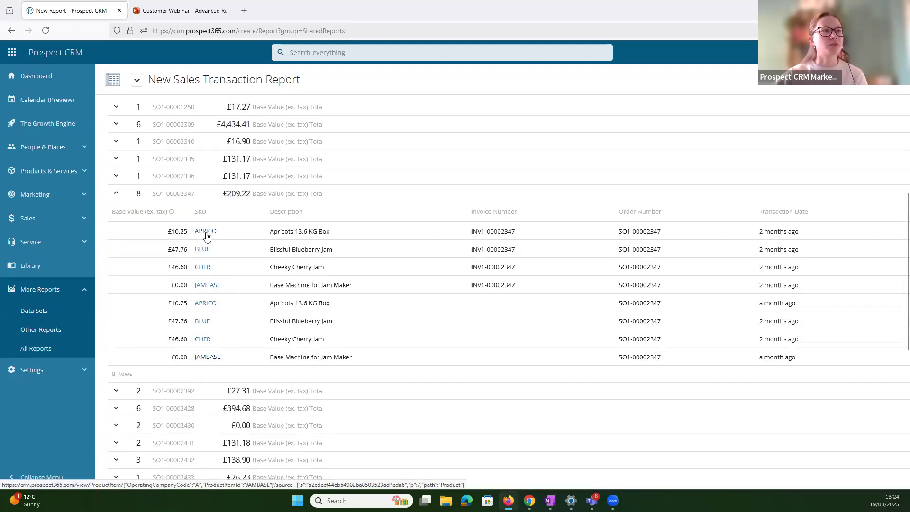
left_click(244, 195)
scroll(255, 230, "up", 5)
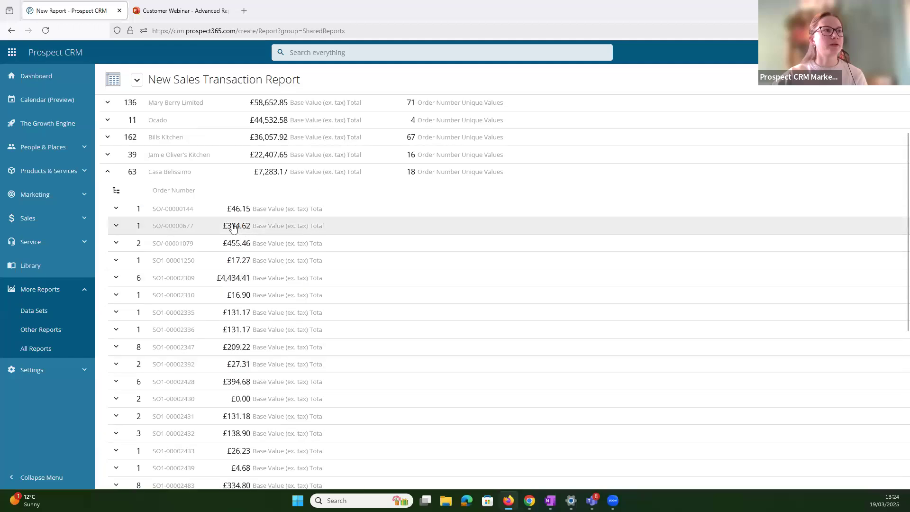
left_click(255, 224)
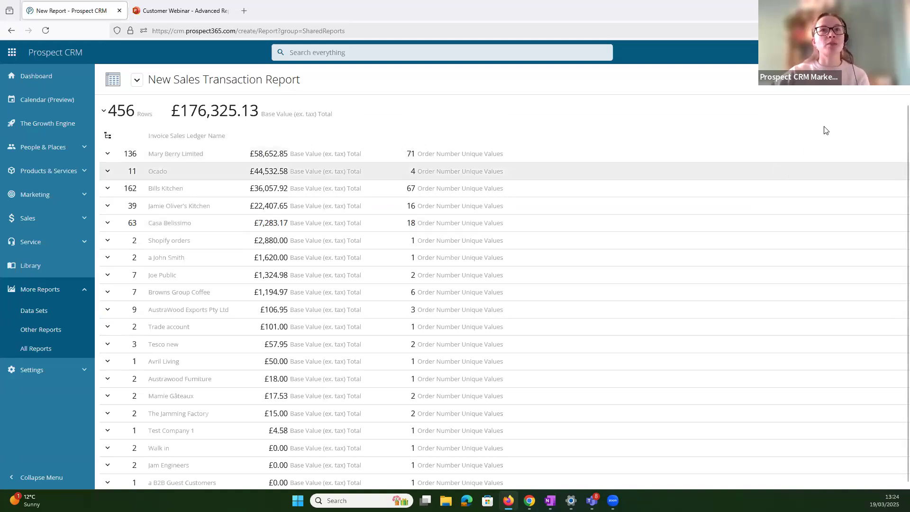
Check the Status Flag and Transaction Date filters, and close the report, discarding it without saving
left_click(861, 94)
left_click(835, 132)
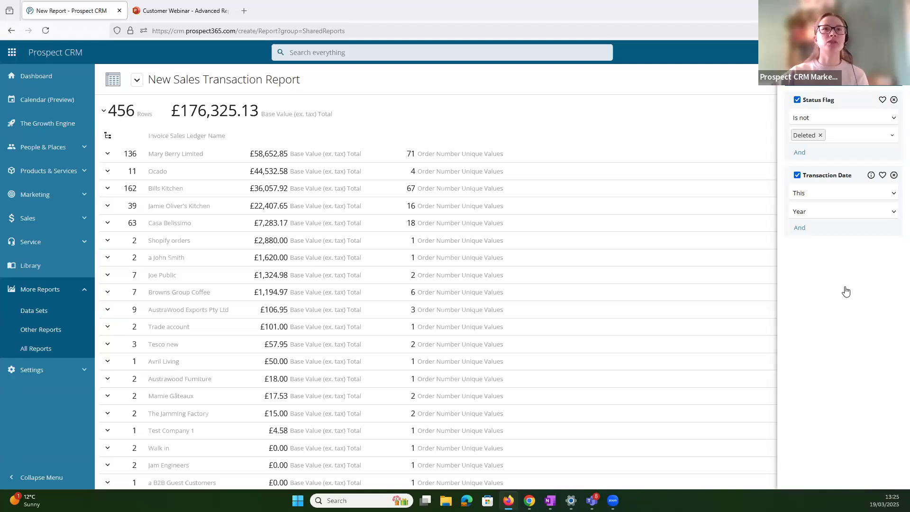
left_click(896, 75)
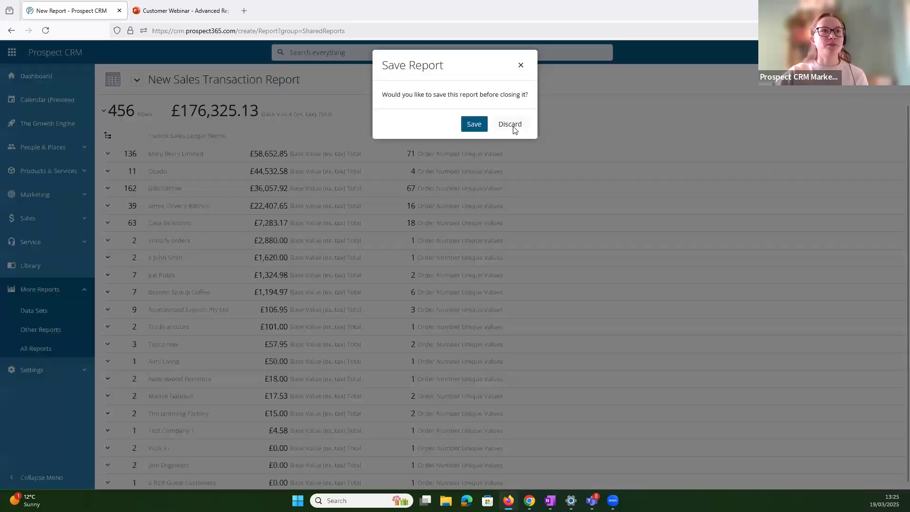
left_click(512, 127)
Search all reports for "top" and check the record type of the Top Products report
double_click(385, 257)
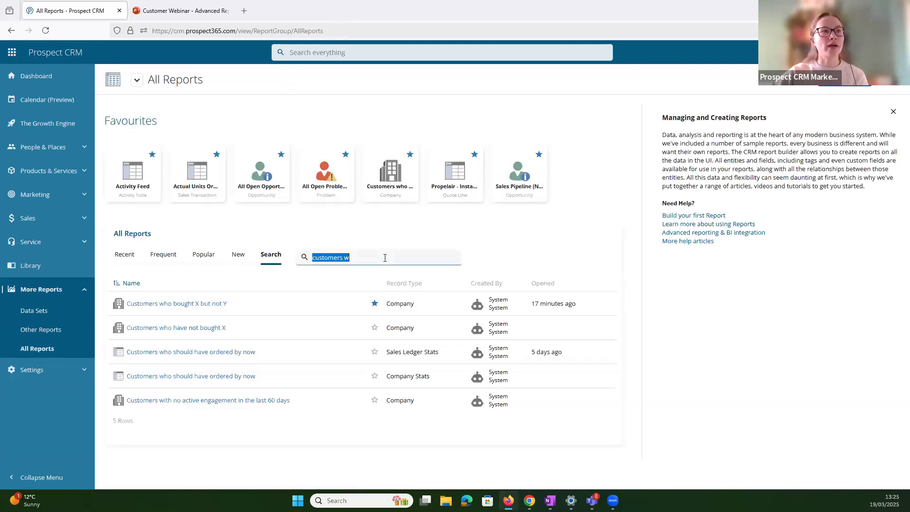
triple_click(385, 257)
key("BackSpace")
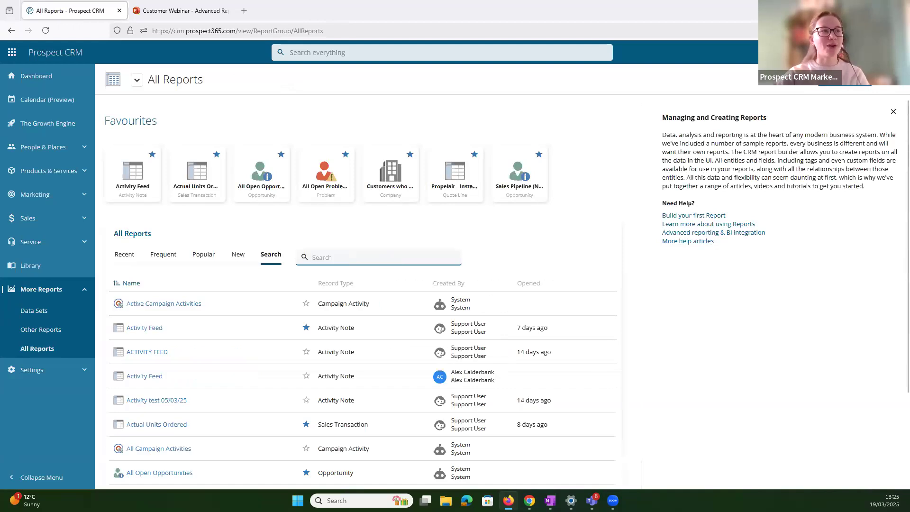
type("top")
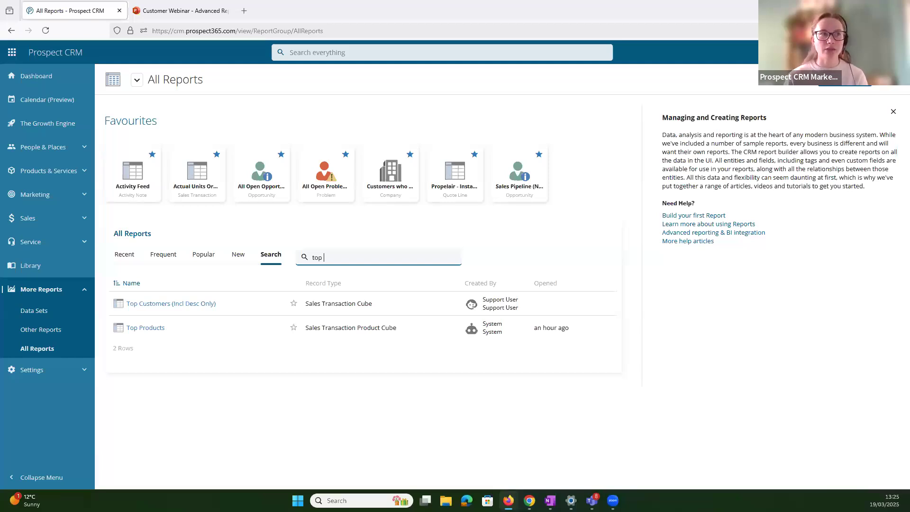
left_click_drag(398, 329, 309, 331)
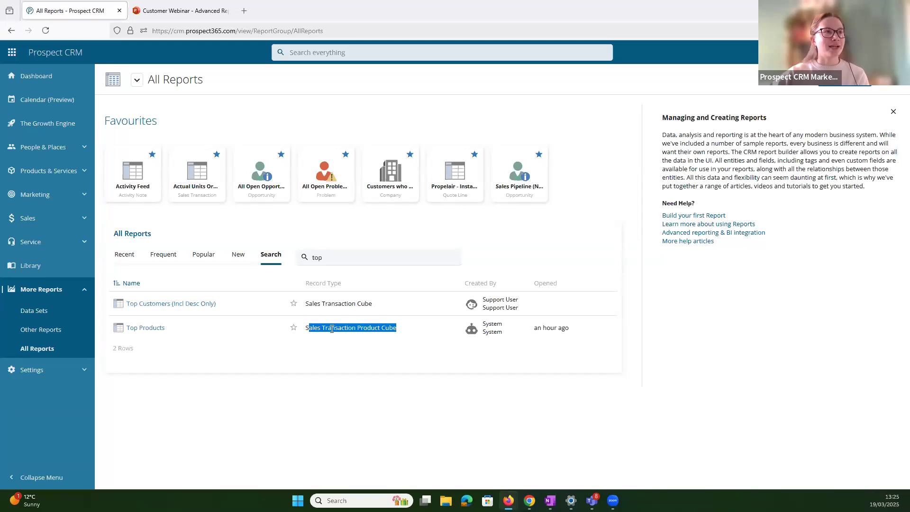
left_click(332, 329)
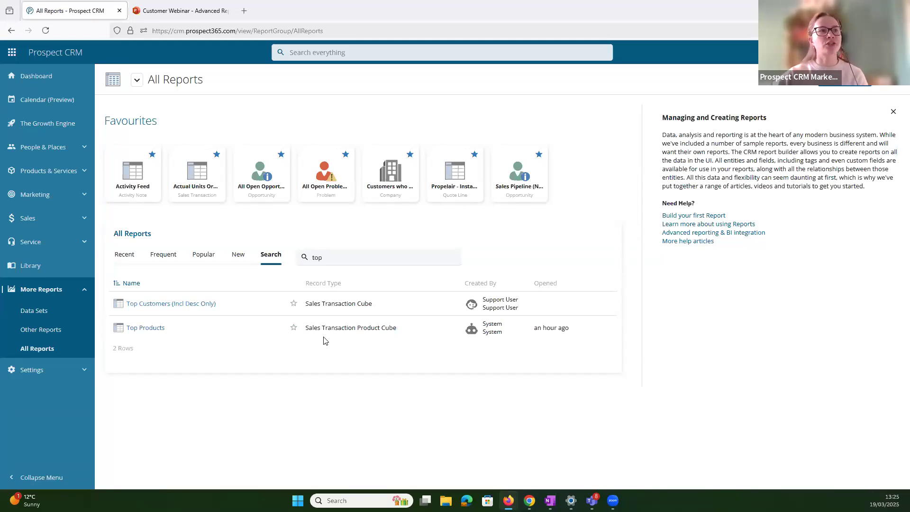
Open the Top Products report and examine the value of the highest-ranked product
left_click(153, 329)
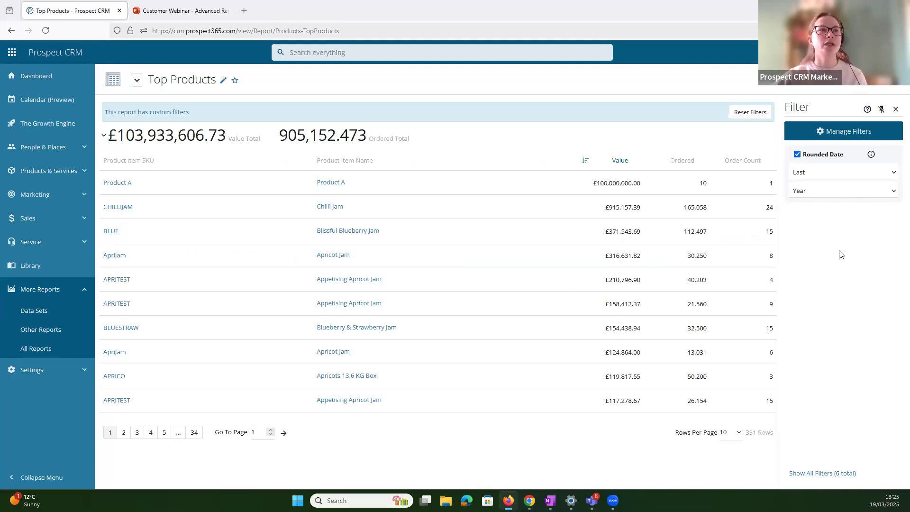
left_click_drag(593, 183, 643, 186)
left_click(785, 207)
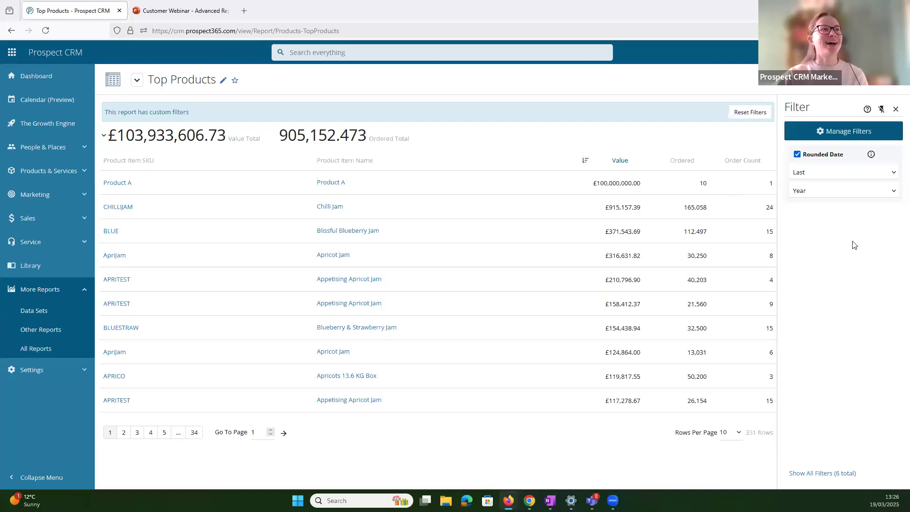
Add the Month and Year fields of the Sales Transaction Product Cube to the Top Products report
left_click(856, 95)
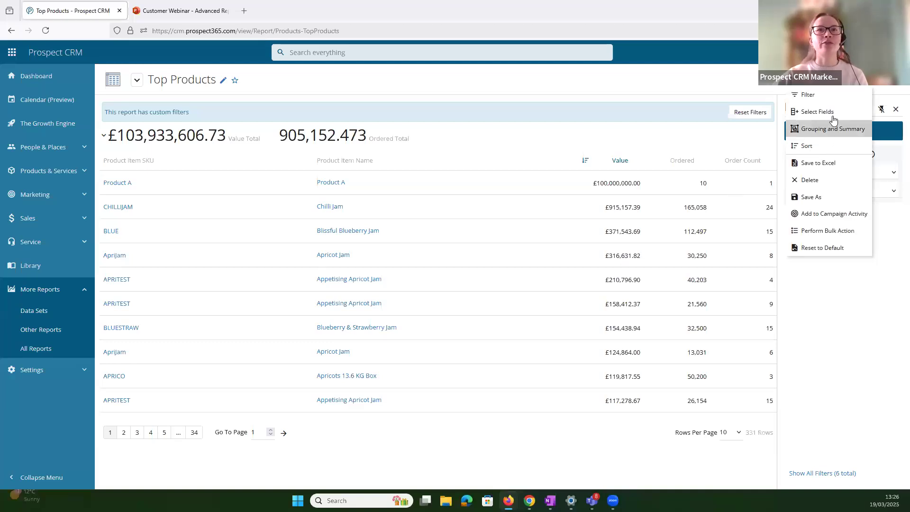
left_click(834, 112)
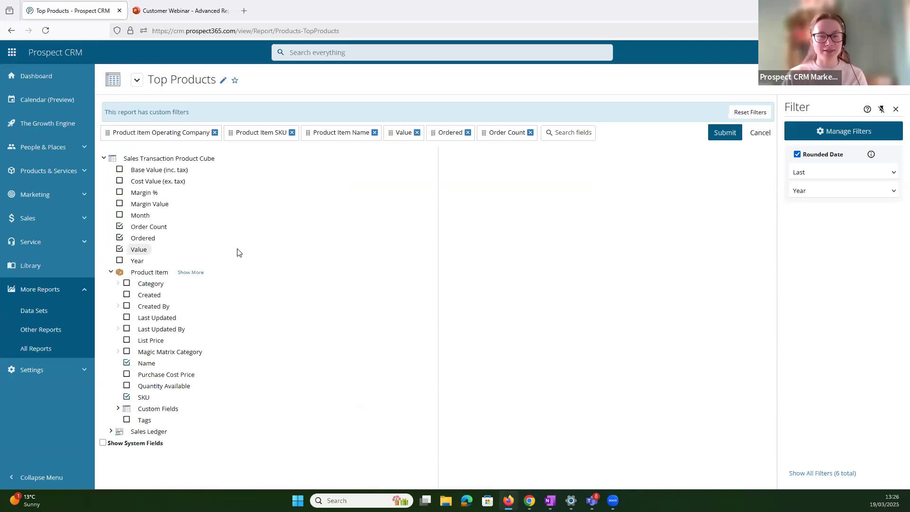
left_click(120, 215)
left_click(119, 262)
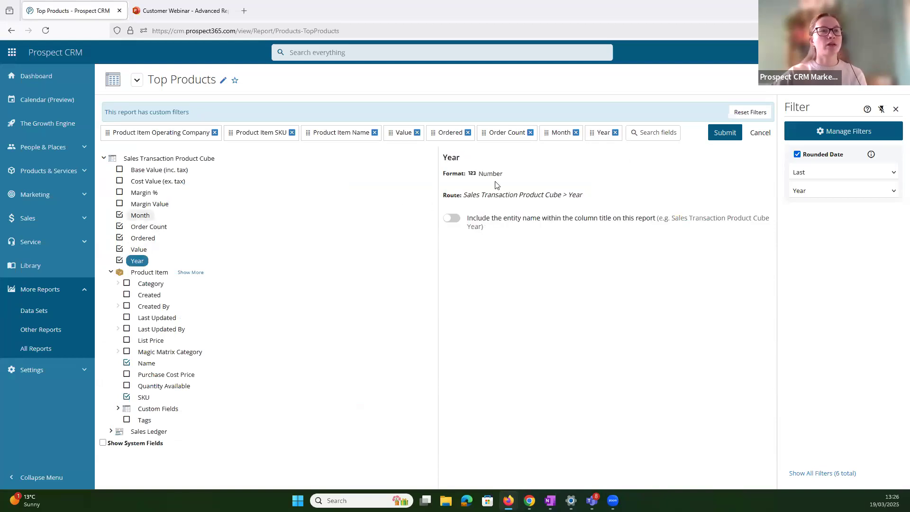
left_click(716, 136)
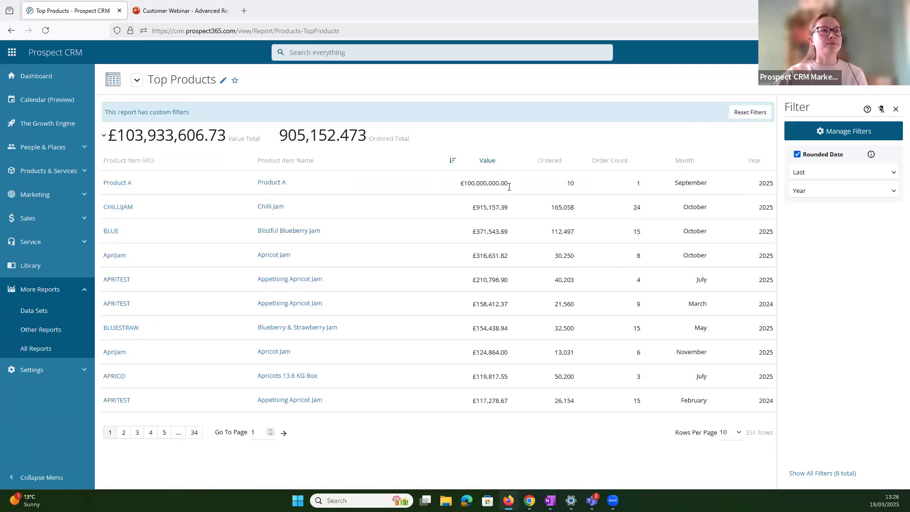
Examine the value, month and year of the highest-ranked product, Product A
left_click_drag(460, 185, 509, 188)
left_click(508, 187)
double_click(508, 185)
left_click(692, 181)
left_click_drag(684, 182, 719, 185)
left_click(764, 181)
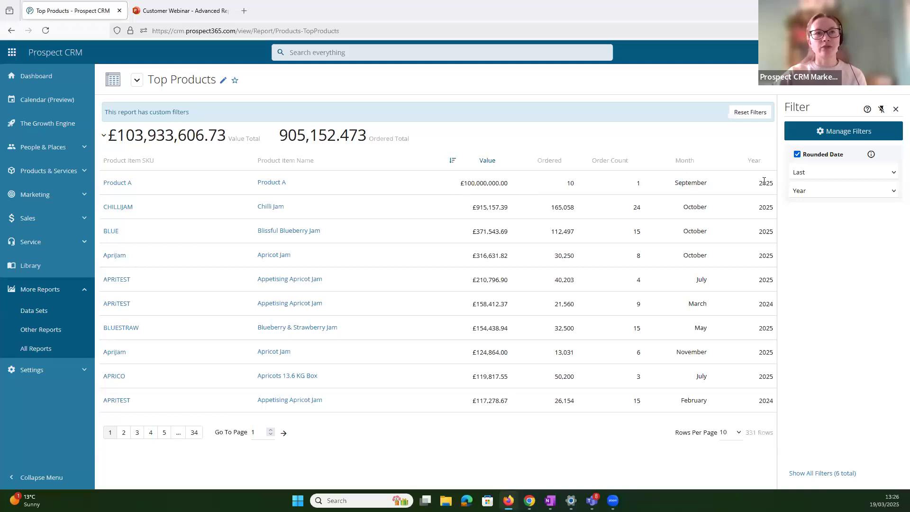
Show all of the report's filters and set the Grouping Sales Ledger ID filter to 0
left_click(846, 148)
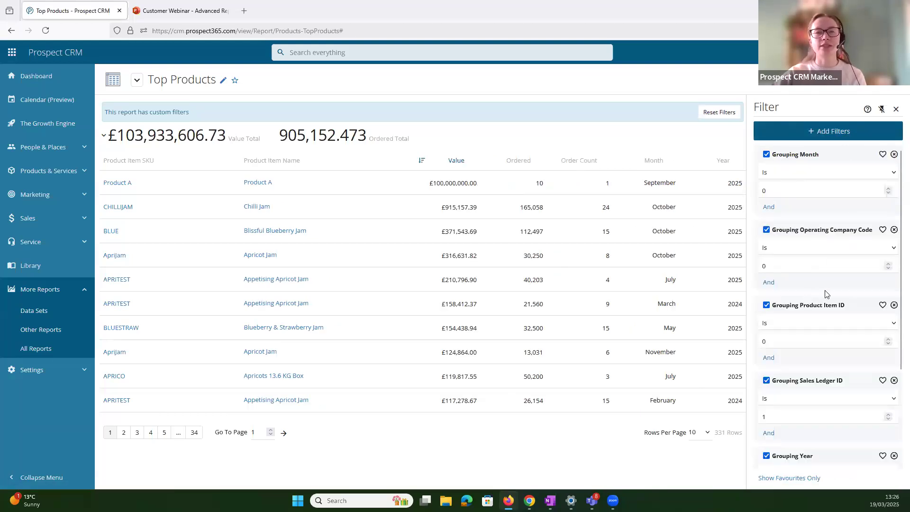
scroll(828, 299, "down", 3)
scroll(870, 206, "up", 3)
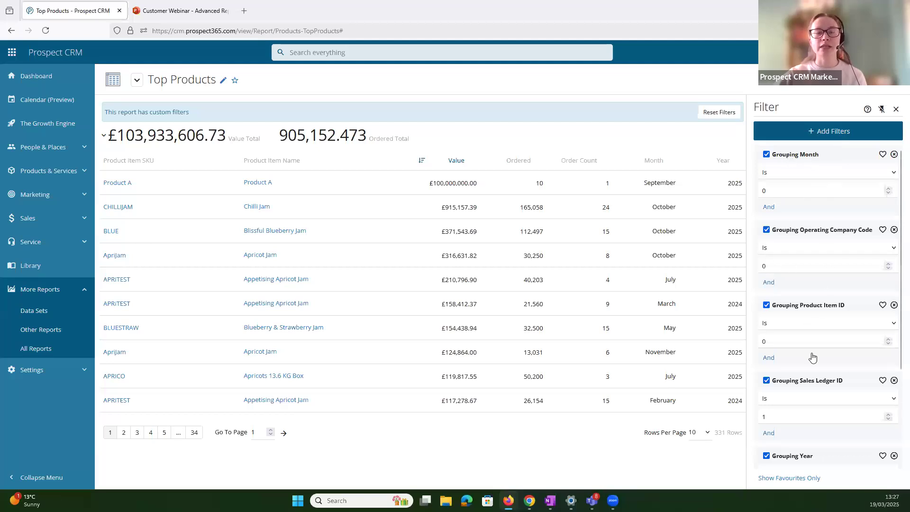
scroll(812, 357, "down", 2)
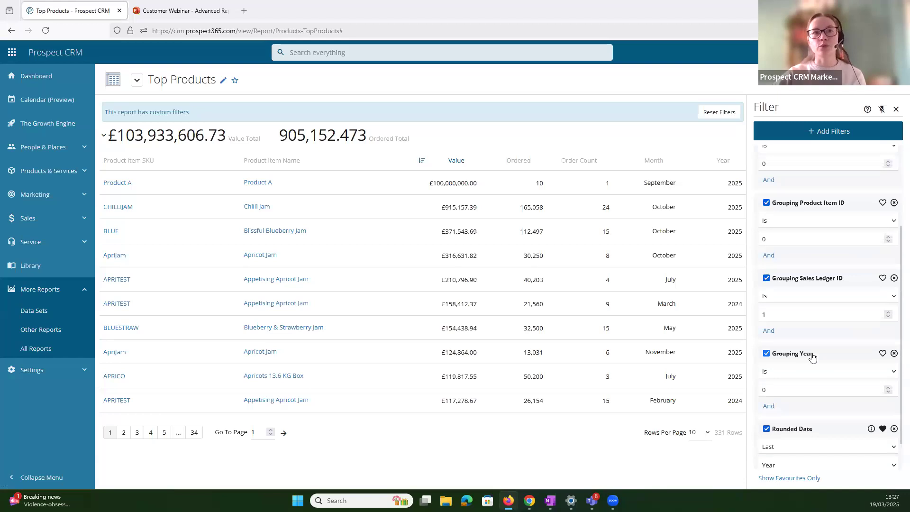
left_click(836, 312)
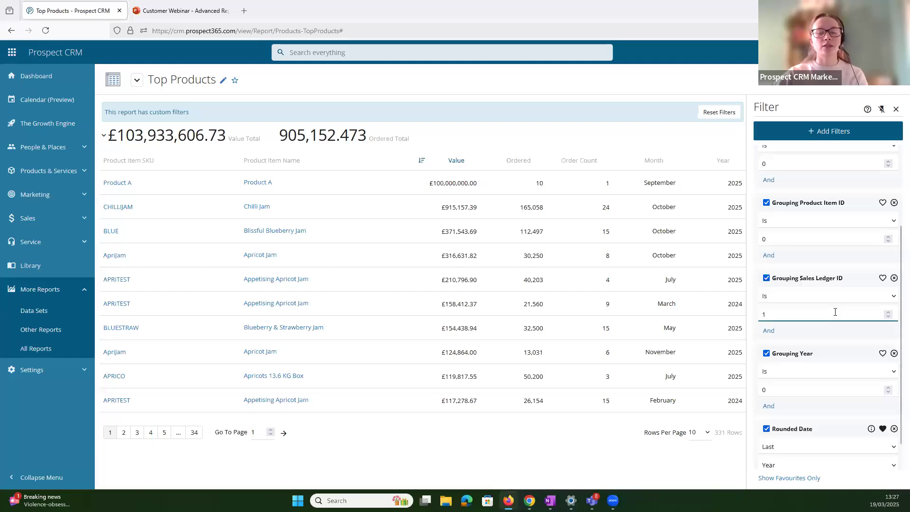
key("BackSpace")
type("0")
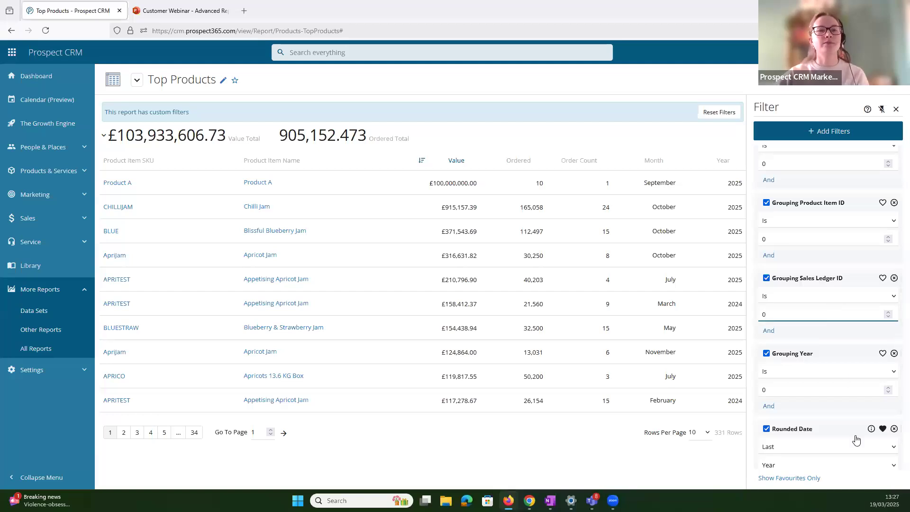
left_click(856, 481)
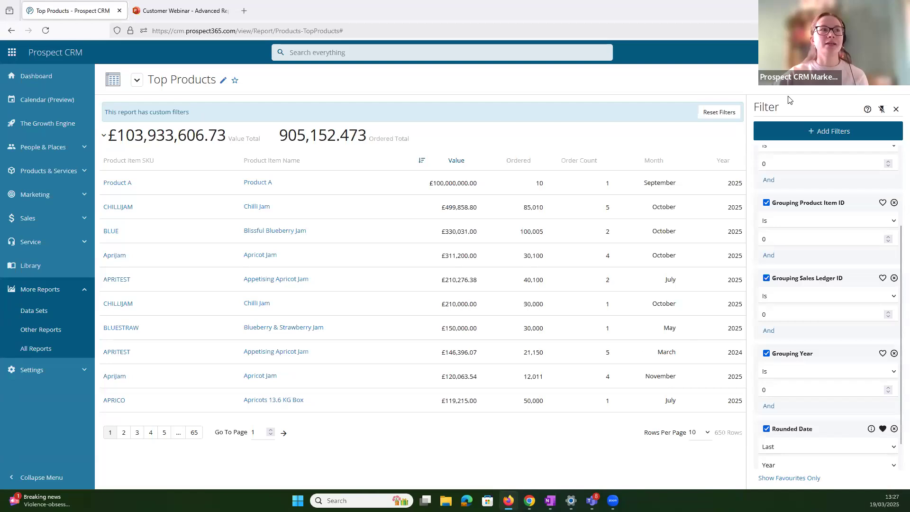
Add the Sales Ledger Name field to the report and place it as the first column
left_click(868, 79)
left_click(834, 115)
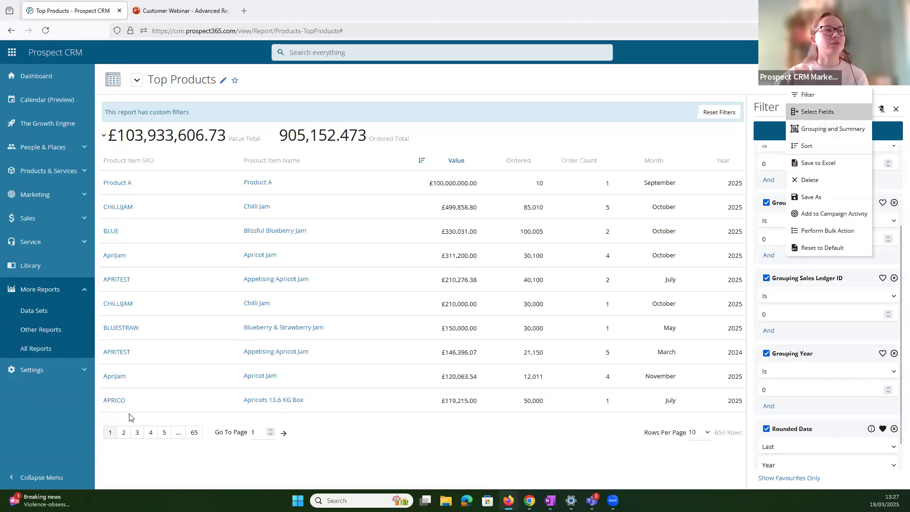
left_click(111, 449)
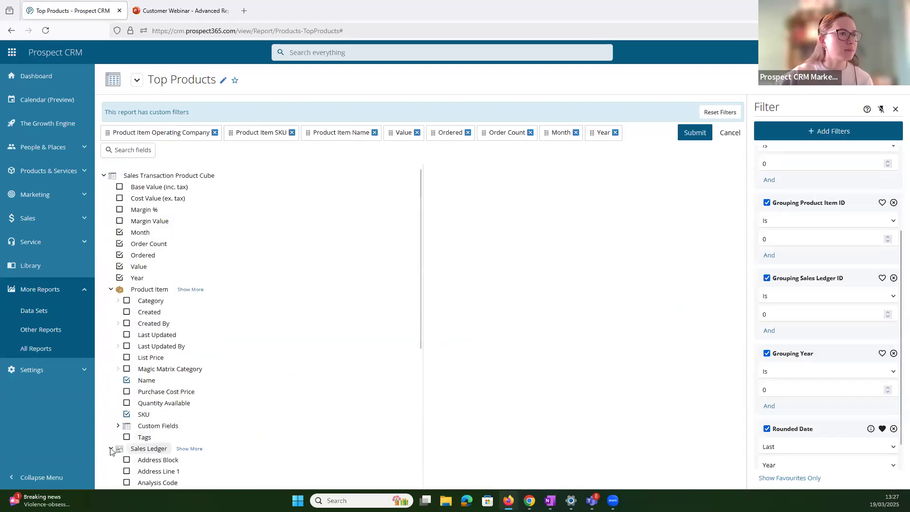
scroll(122, 462, "down", 2)
left_click(138, 484)
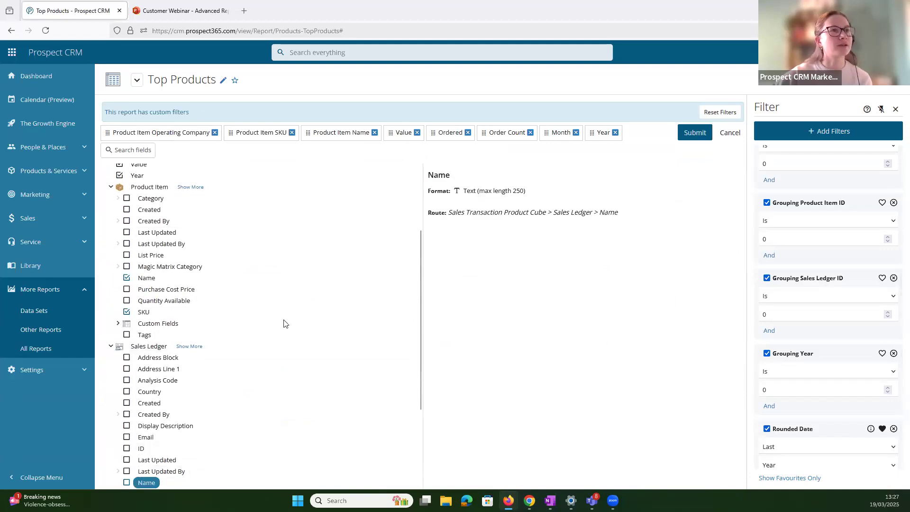
left_click(127, 483)
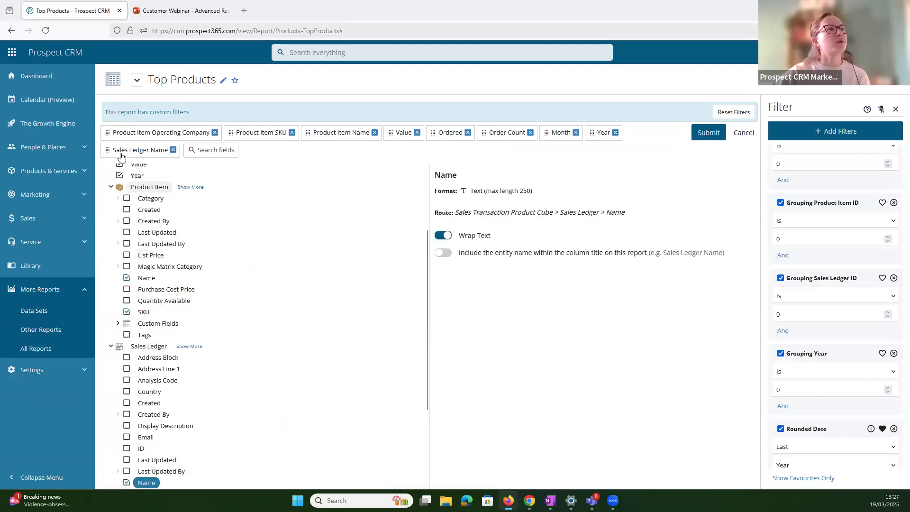
left_click_drag(109, 153, 111, 133)
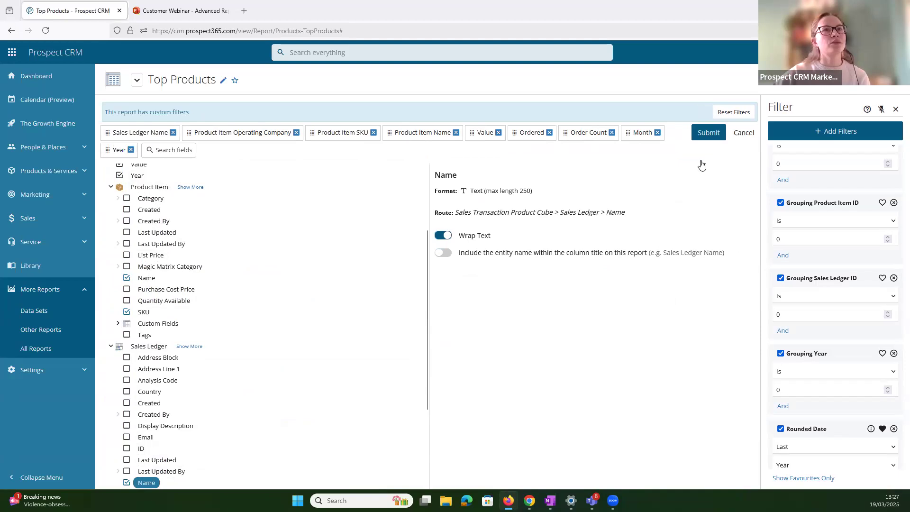
left_click(709, 133)
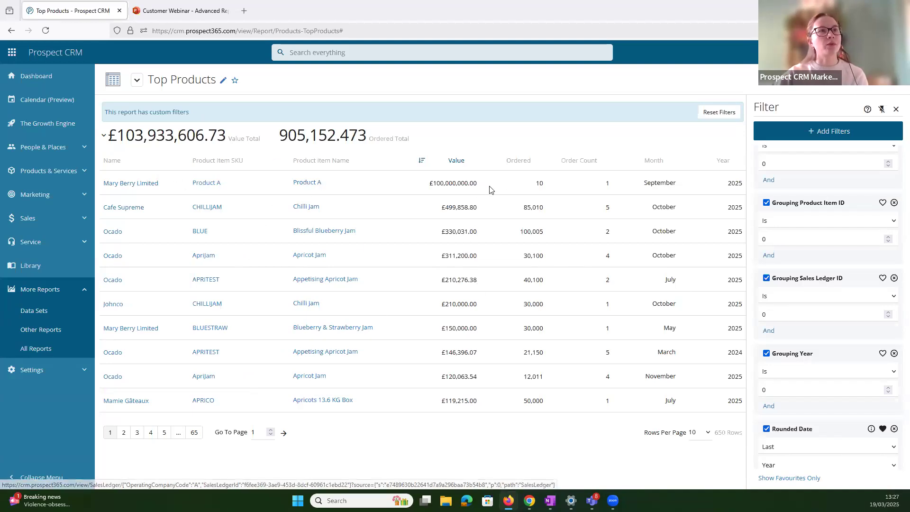
Check the value in the report's first row, and sort the report by customer name in ascending order
double_click(467, 185)
left_click(467, 184)
left_click(138, 160)
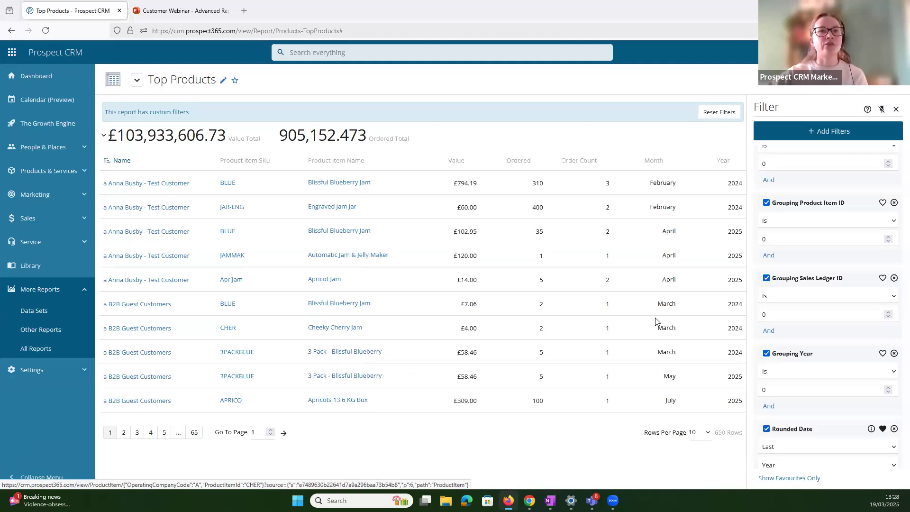
Examine the values, months and years of the B2B Guest Customers' Blissful Blueberry Jam and 3 Pack - Blissful Blueberry rows
double_click(734, 305)
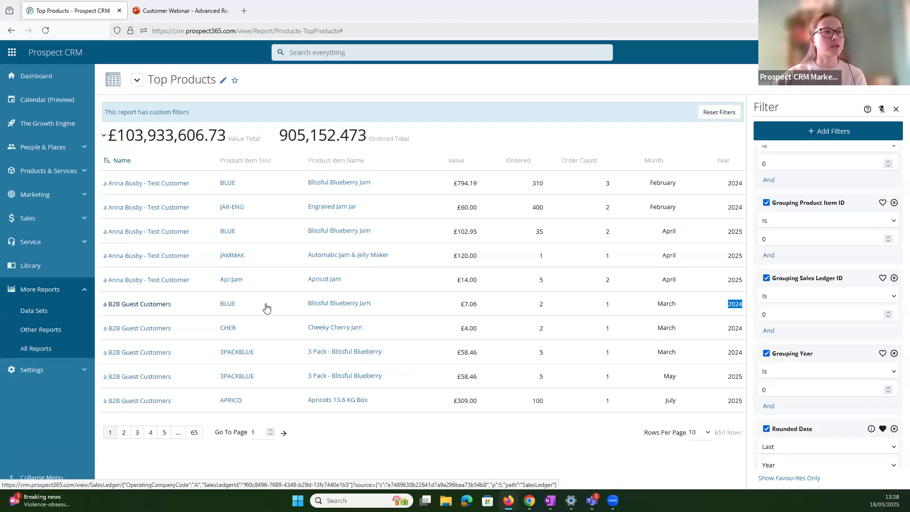
double_click(469, 303)
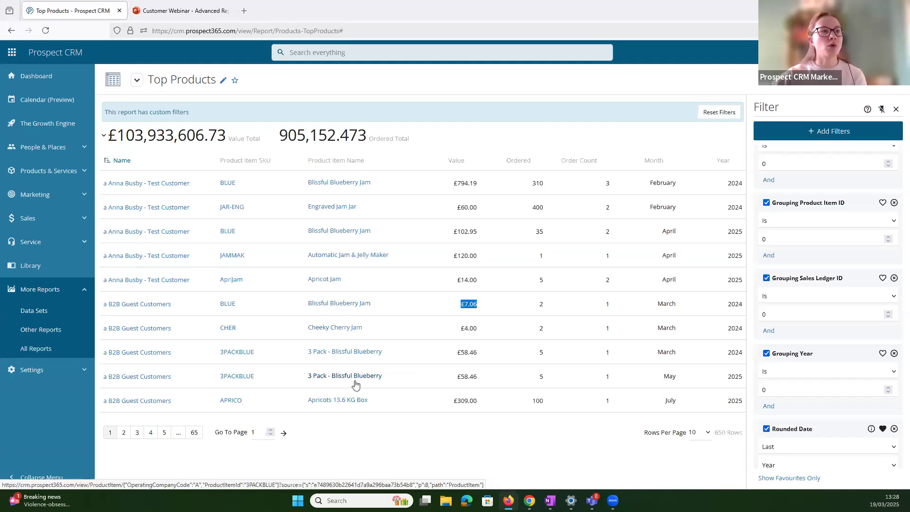
double_click(688, 378)
left_click(728, 378)
double_click(463, 377)
left_click(458, 375)
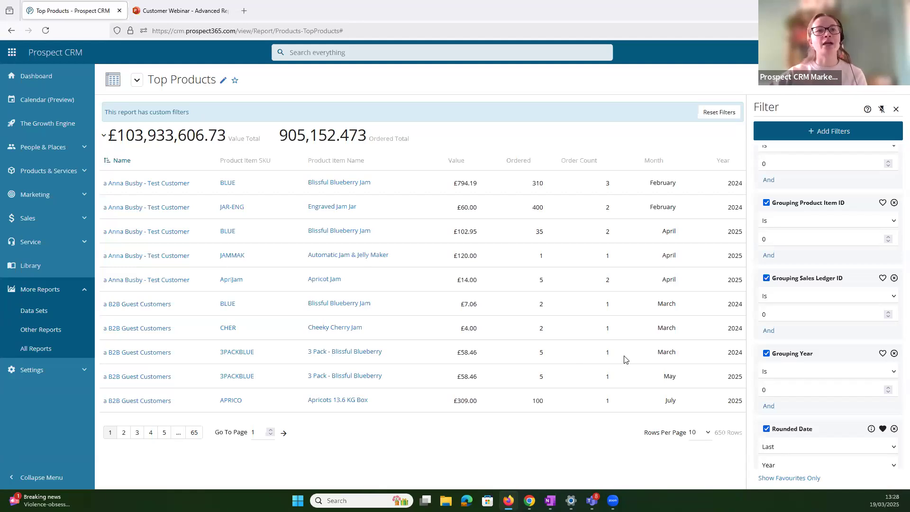
Set the Grouping Product Item ID filter to 1 and apply it to total each customer's sales across products
scroll(837, 390, "up", 3)
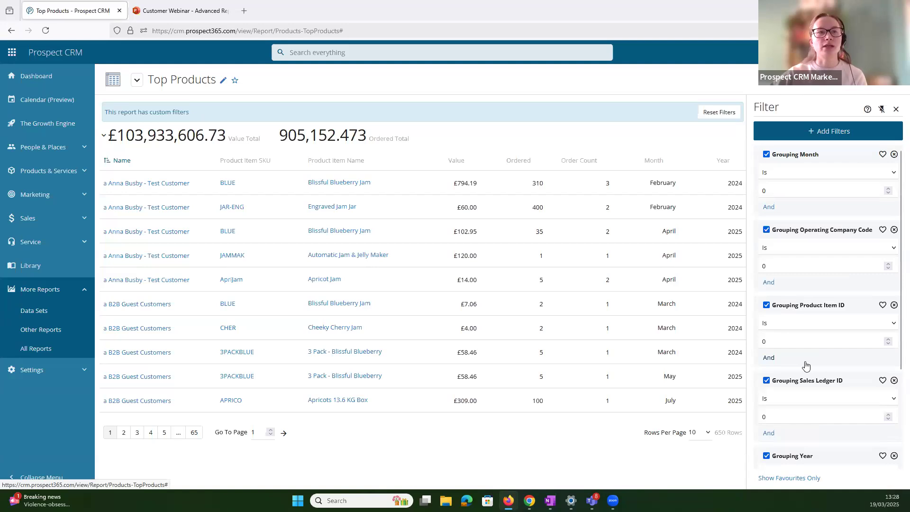
left_click(793, 191)
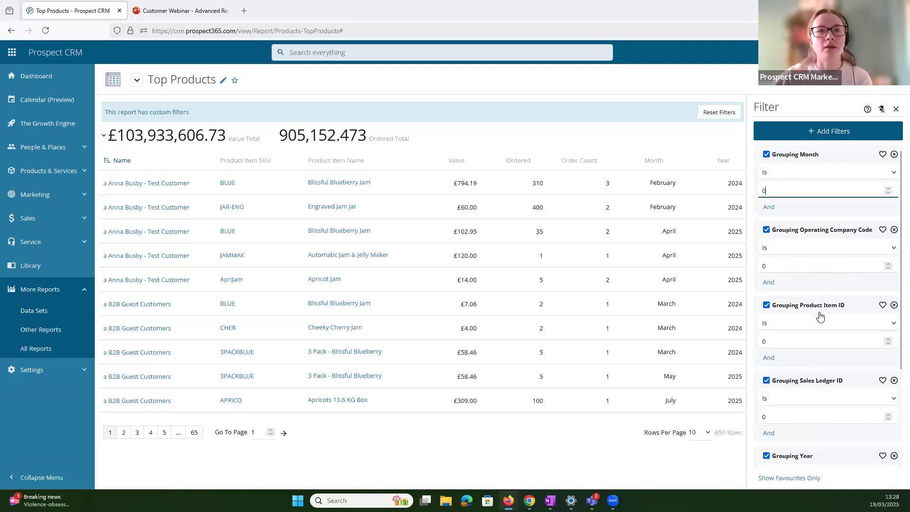
scroll(806, 303, "down", 1)
left_click(784, 290)
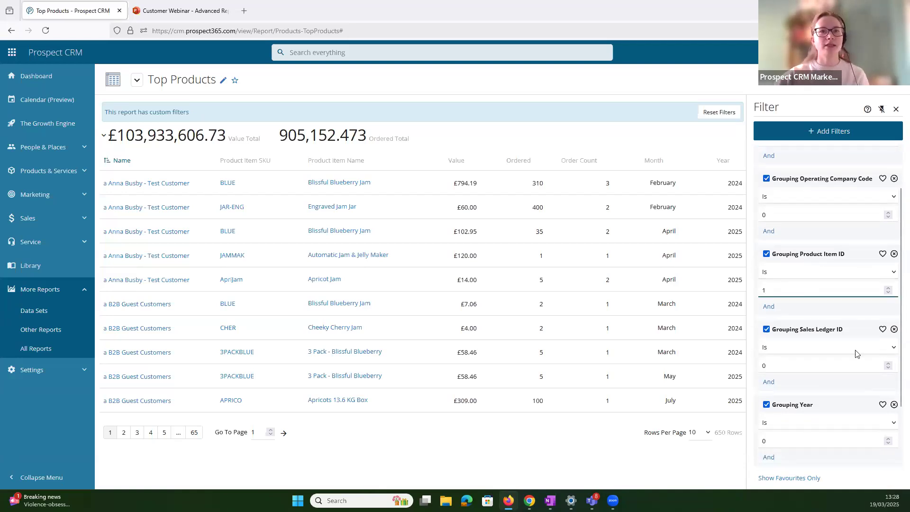
left_click(850, 482)
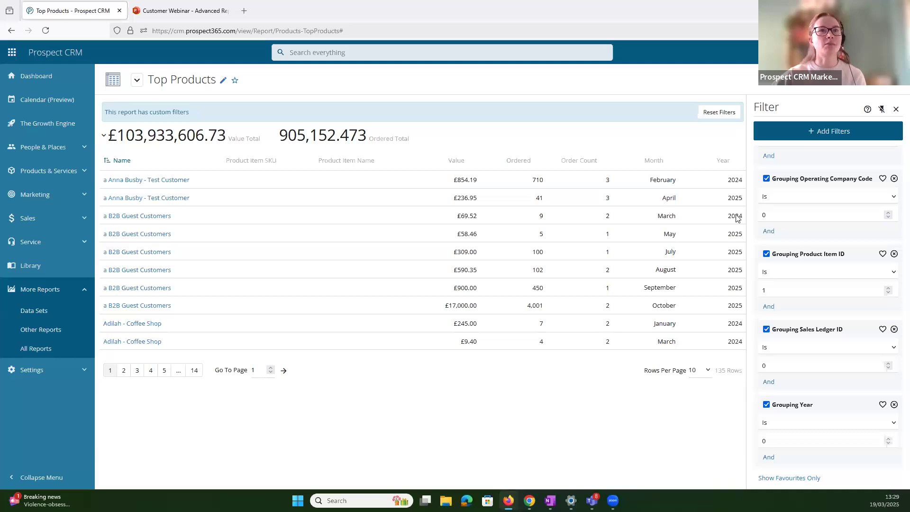
Compare the monthly sales values for B2B Guest Customers, and set the Grouping Product Item ID filter to 0
left_click_drag(456, 219, 490, 220)
left_click_drag(707, 235, 641, 237)
left_click(486, 235)
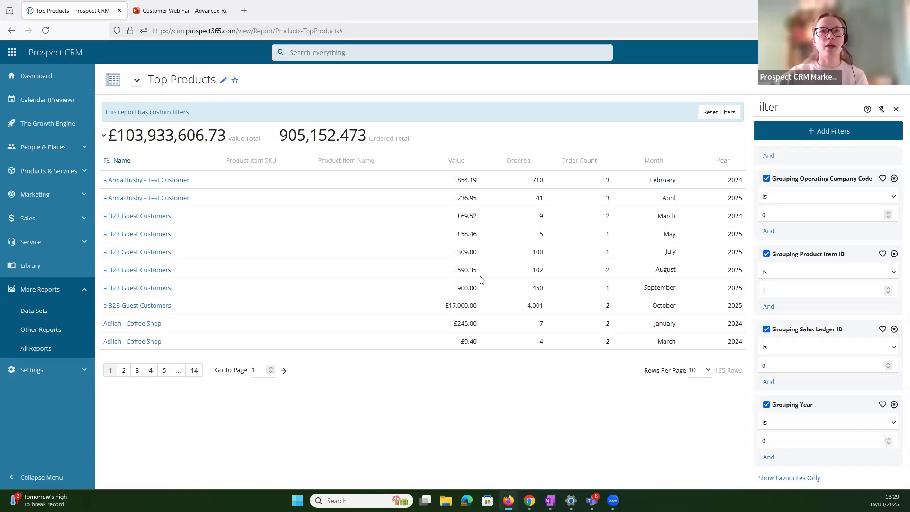
double_click(758, 290)
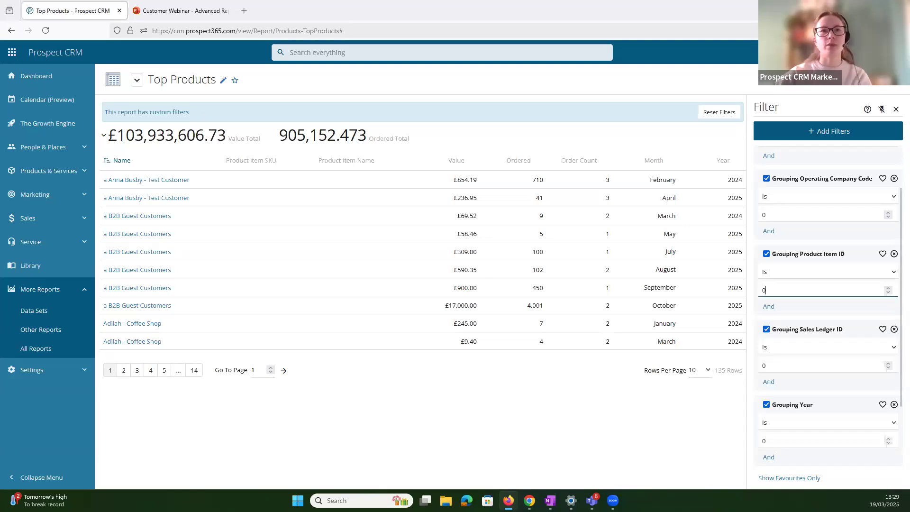
left_click(853, 474)
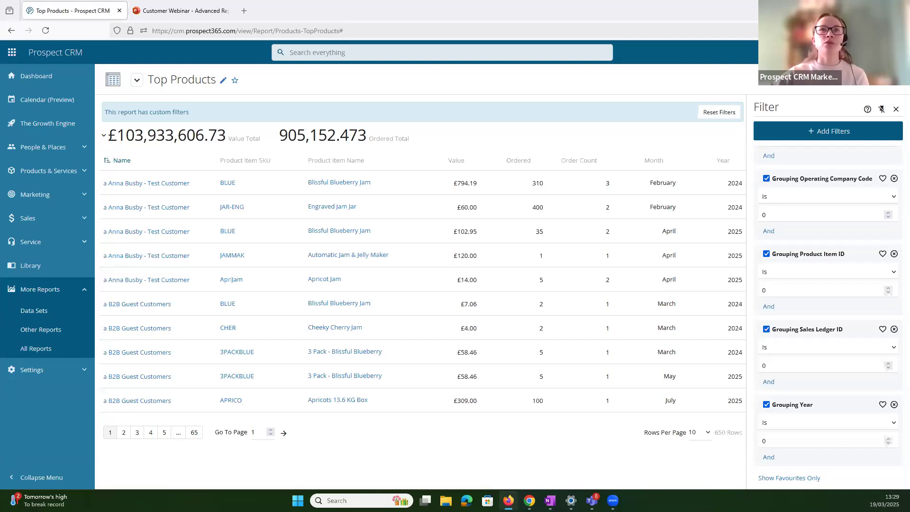
Group the report by the Sales Ledger Name field
left_click(862, 100)
left_click(835, 128)
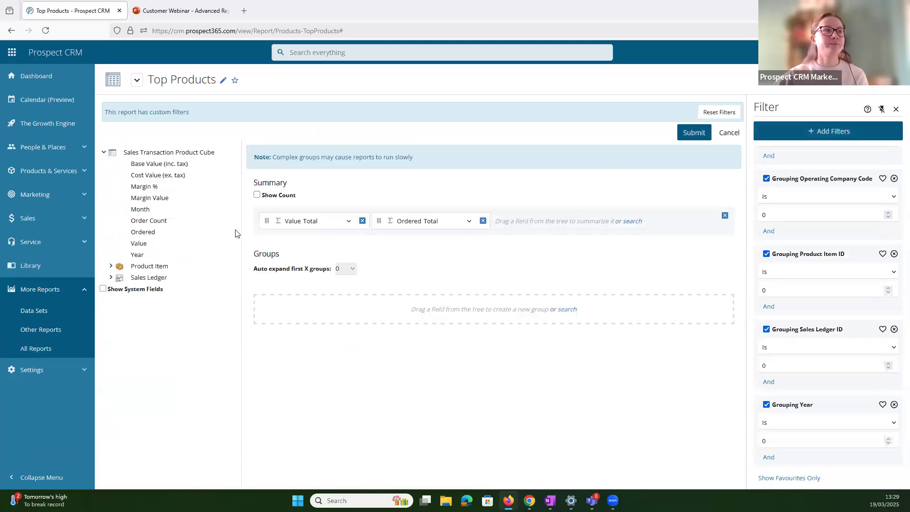
left_click(111, 278)
scroll(137, 315, "down", 1)
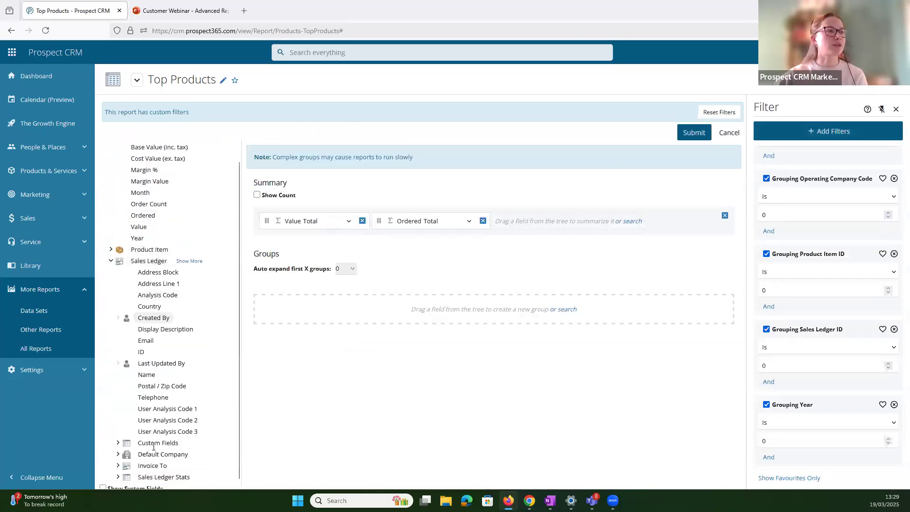
left_click_drag(146, 370, 317, 305)
left_click(694, 133)
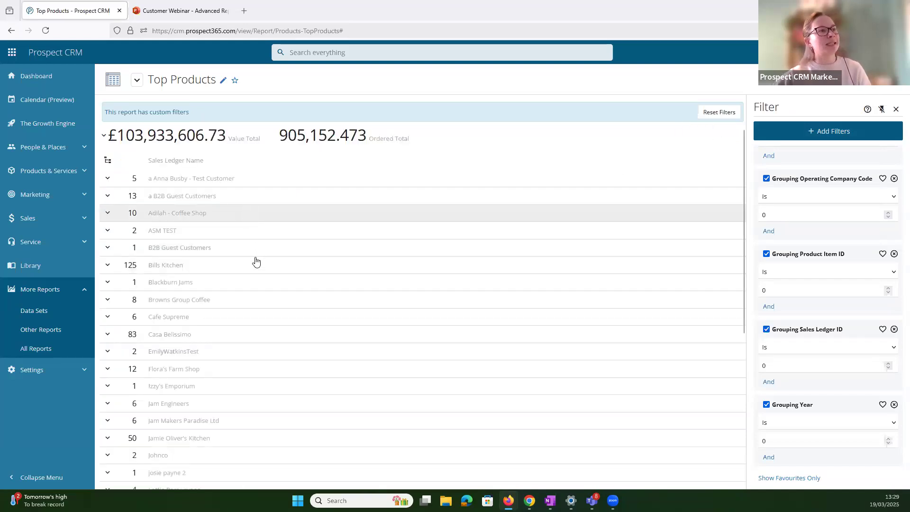
Review the customer groups, expand Blackburn Jams to examine its product row against the filters, and collapse it again
scroll(291, 299, "down", 3)
scroll(291, 299, "up", 3)
scroll(303, 330, "down", 5)
scroll(302, 330, "up", 5)
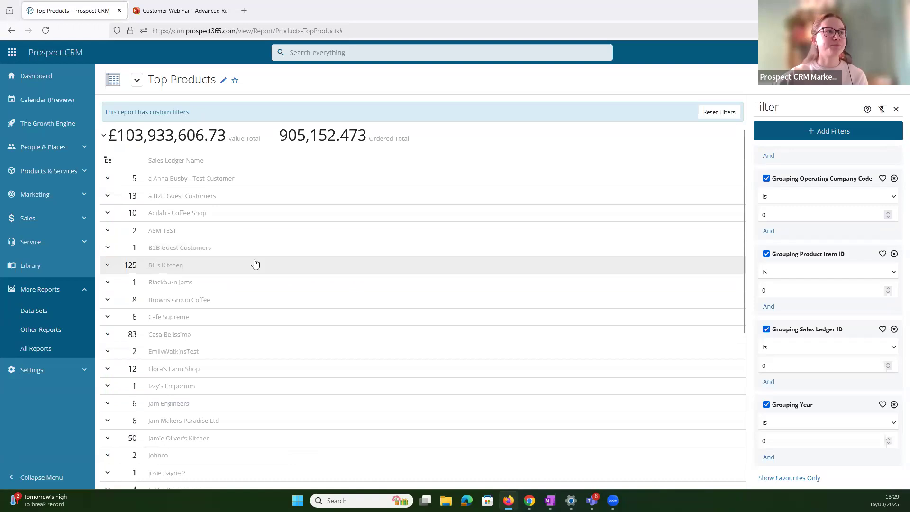
left_click(200, 287)
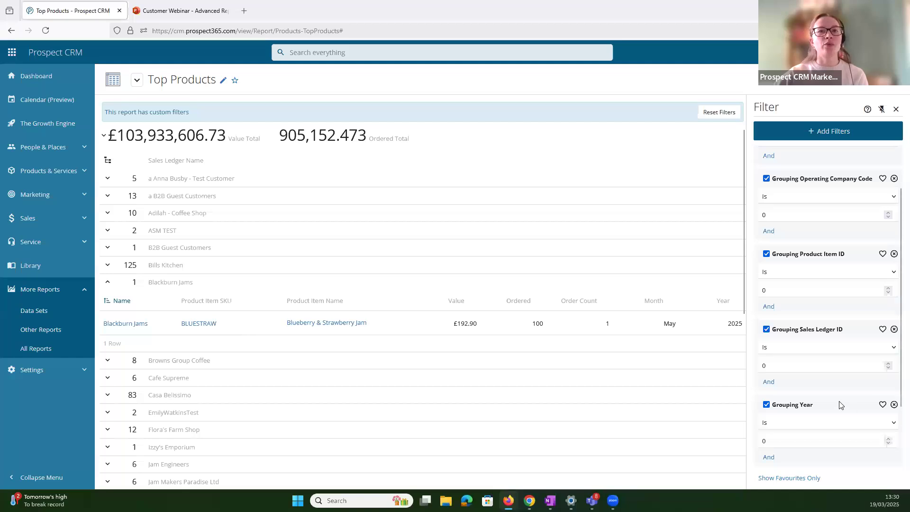
scroll(840, 405, "down", 2)
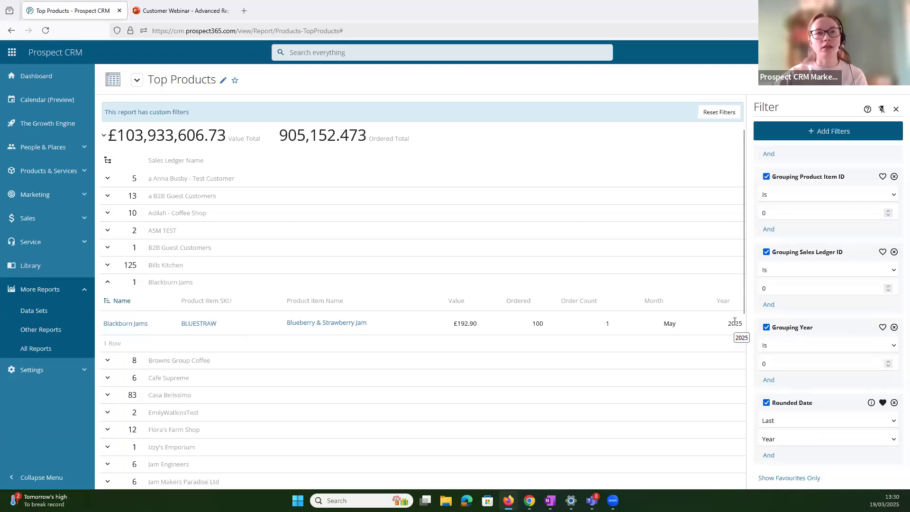
left_click(252, 283)
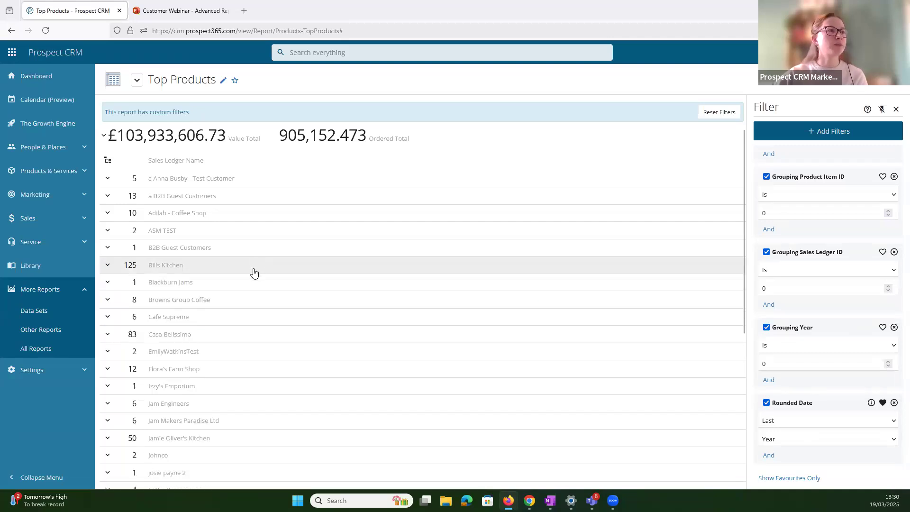
Expand the Bills Kitchen group and review the month and year of its product rows
left_click(230, 268)
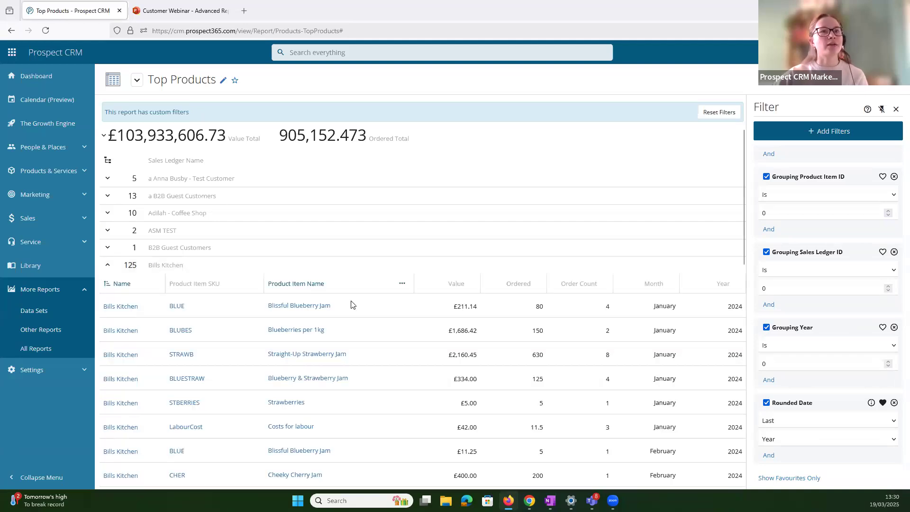
scroll(351, 304, "down", 2)
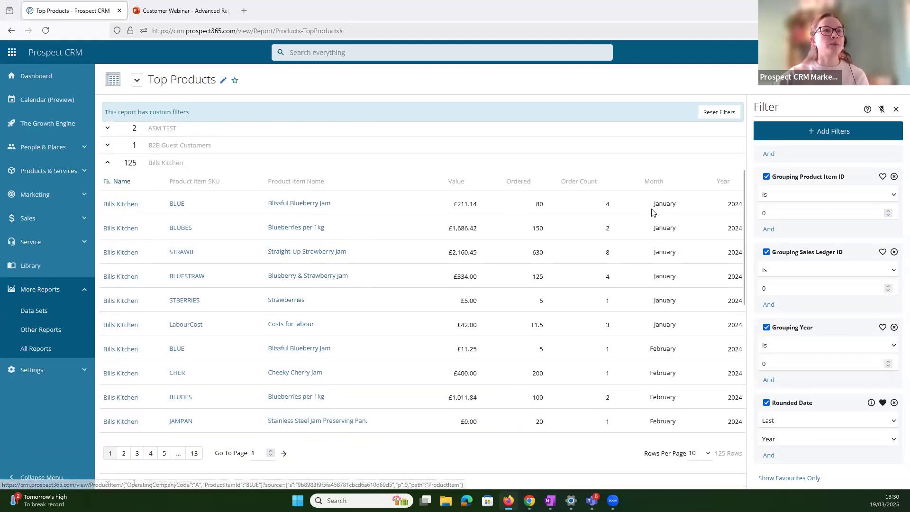
left_click_drag(658, 204, 676, 301)
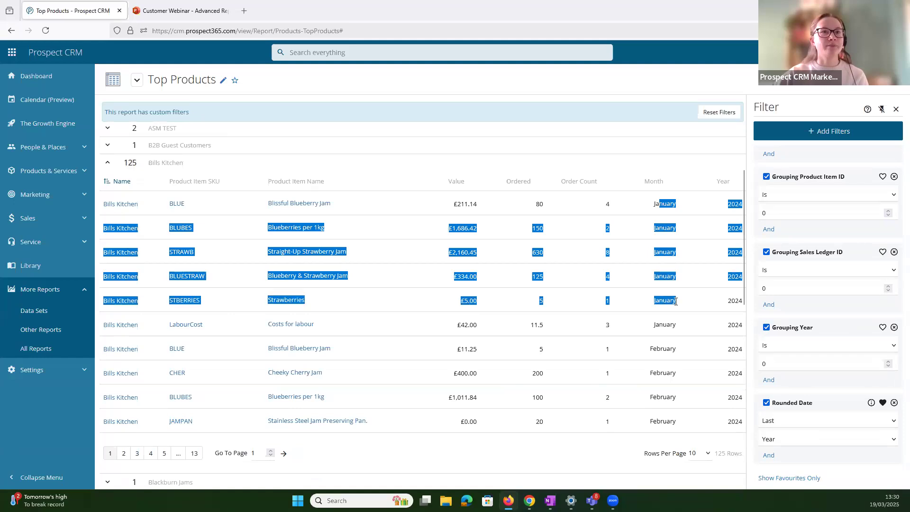
left_click(673, 301)
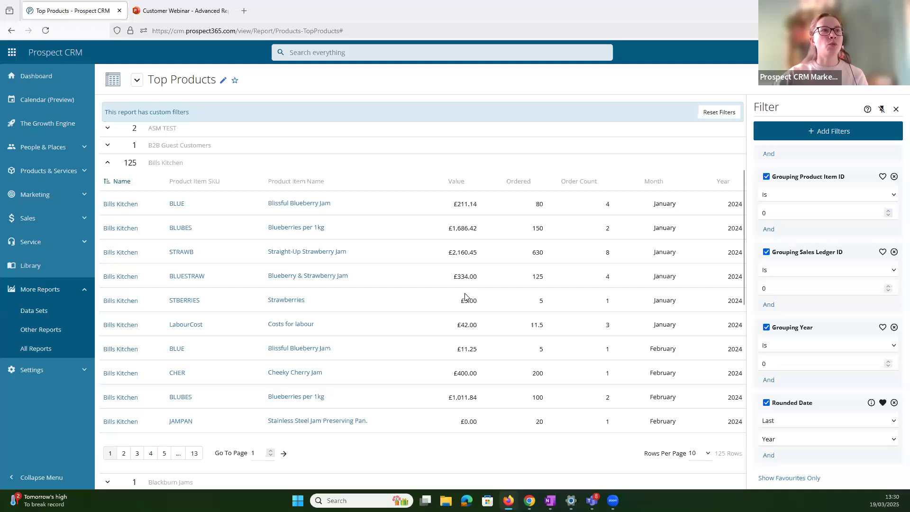
Sort the product rows by Value from highest to lowest and reopen the Bills Kitchen group
left_click(438, 185)
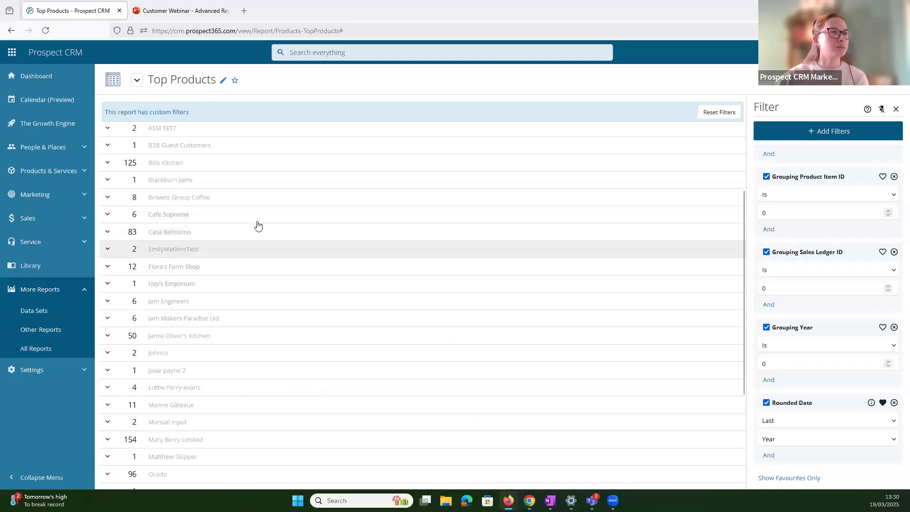
left_click(231, 165)
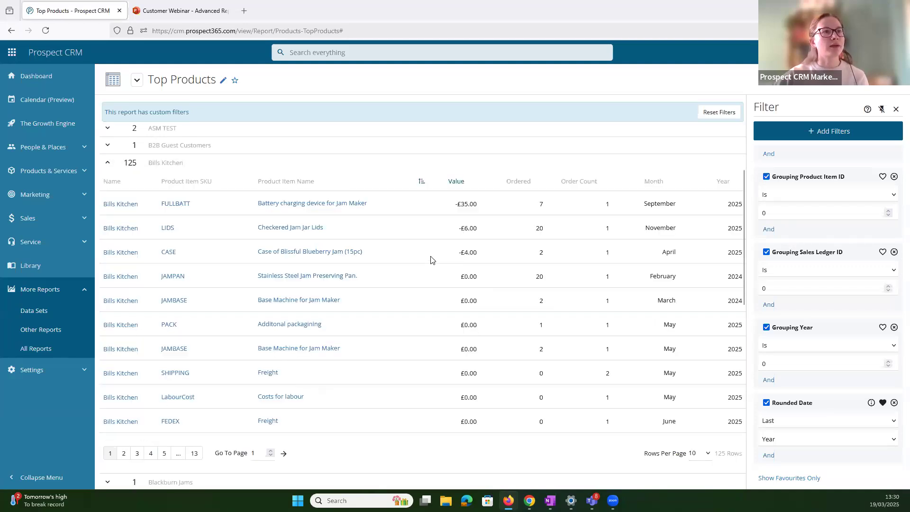
left_click(440, 184)
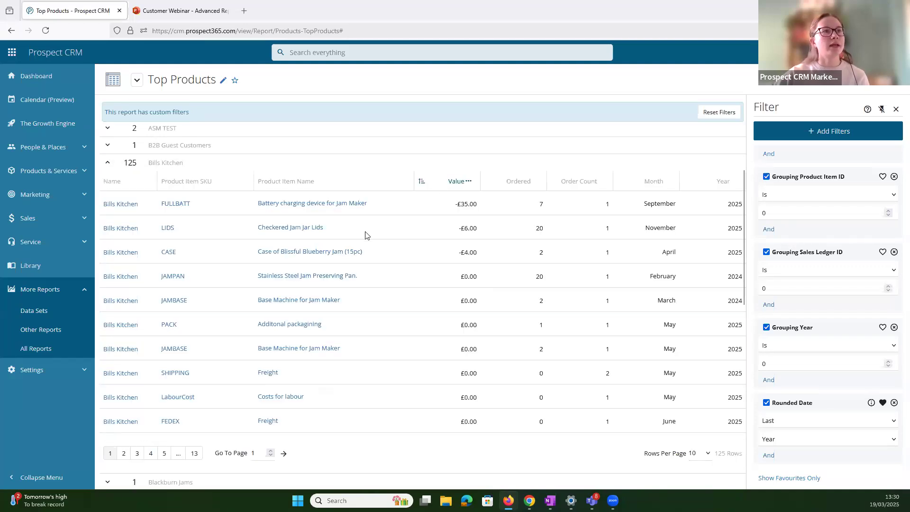
left_click(201, 164)
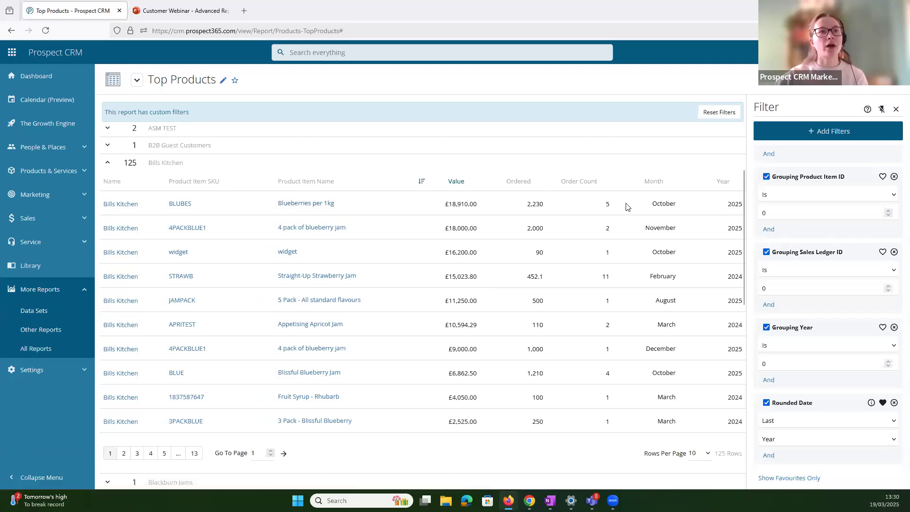
Examine the highest-value product row for Bills Kitchen and collapse the group
left_click_drag(482, 206, 427, 203)
left_click(426, 203)
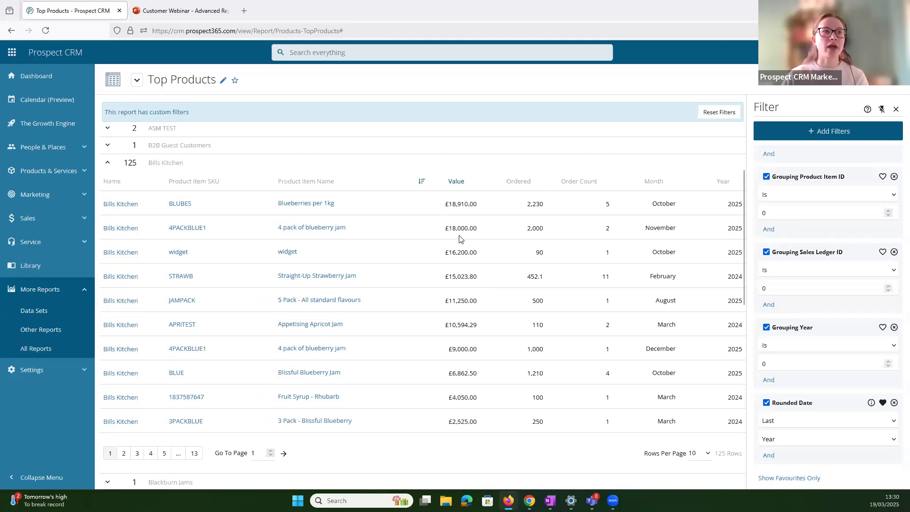
left_click(299, 165)
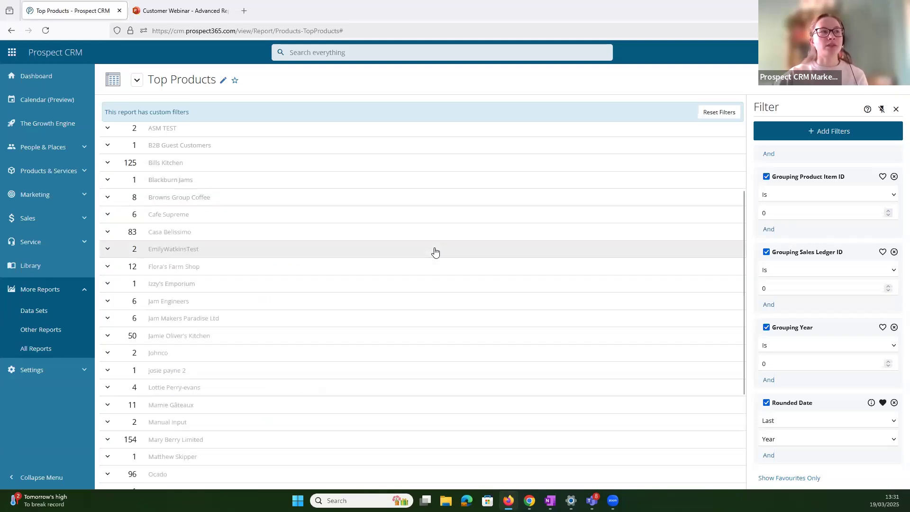
Add Year and Month groups below Sales Ledger Name, with a Base Value (inc. tax) Total summary on all three groups
scroll(484, 238, "up", 2)
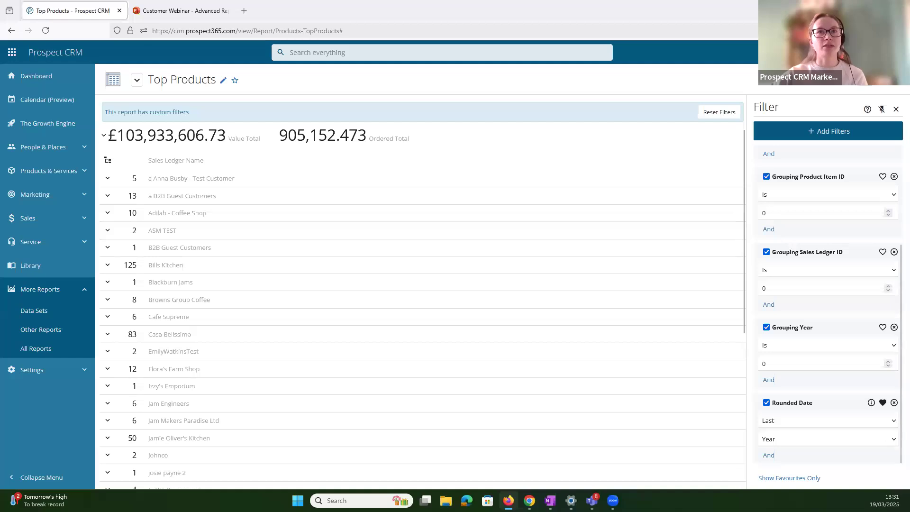
left_click(864, 80)
left_click(843, 129)
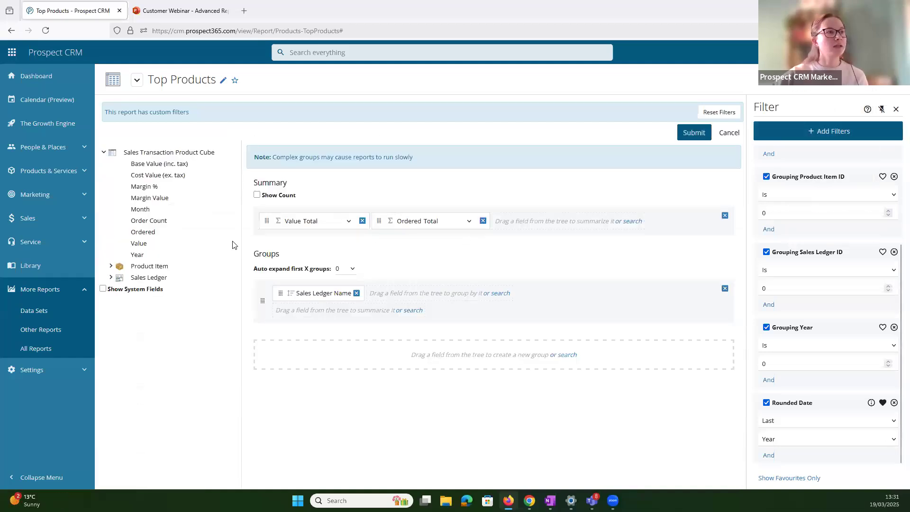
left_click_drag(138, 254, 346, 354)
left_click_drag(140, 209, 335, 404)
left_click_drag(148, 164, 330, 360)
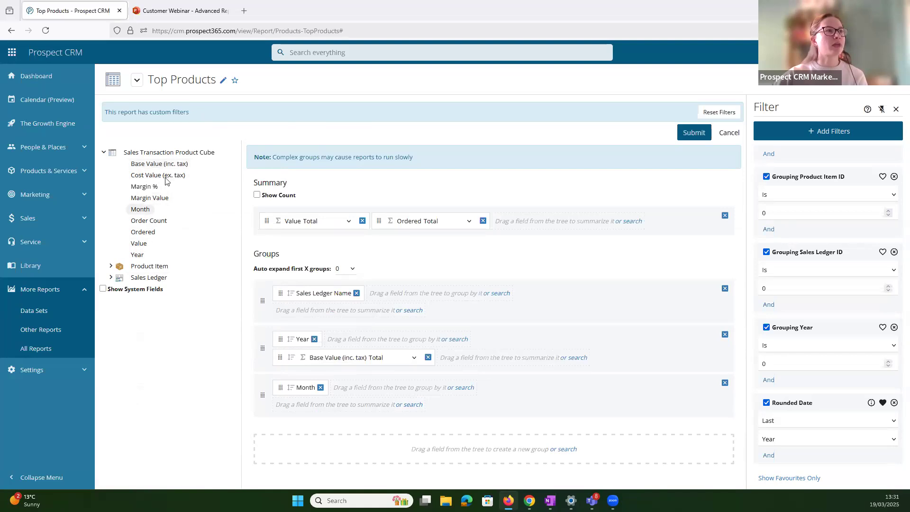
left_click_drag(156, 164, 315, 314)
left_click(694, 133)
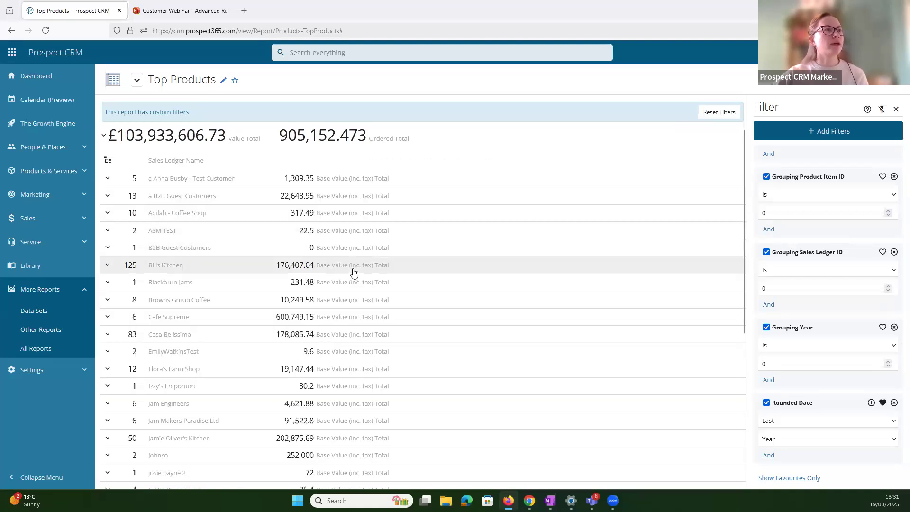
Sort the Sales Ledger Name groups by Base Value (inc. tax) Total in descending order
left_click(863, 92)
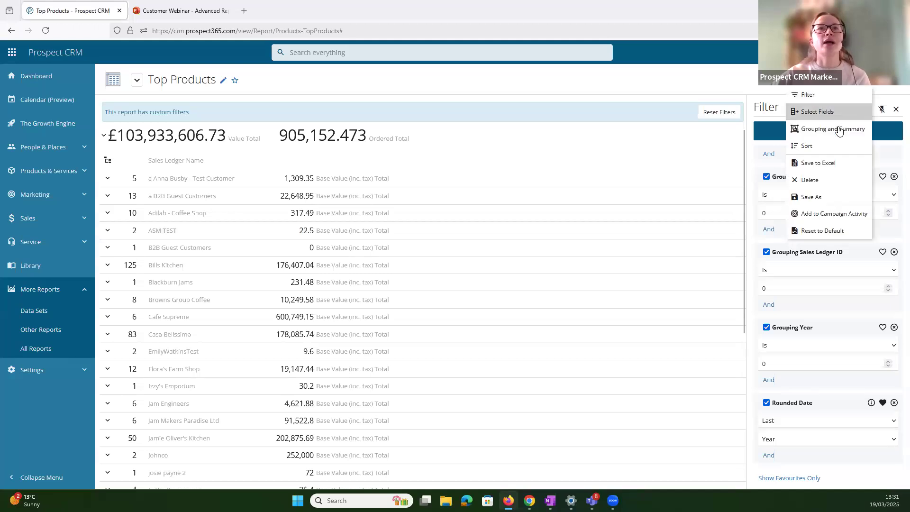
left_click(828, 126)
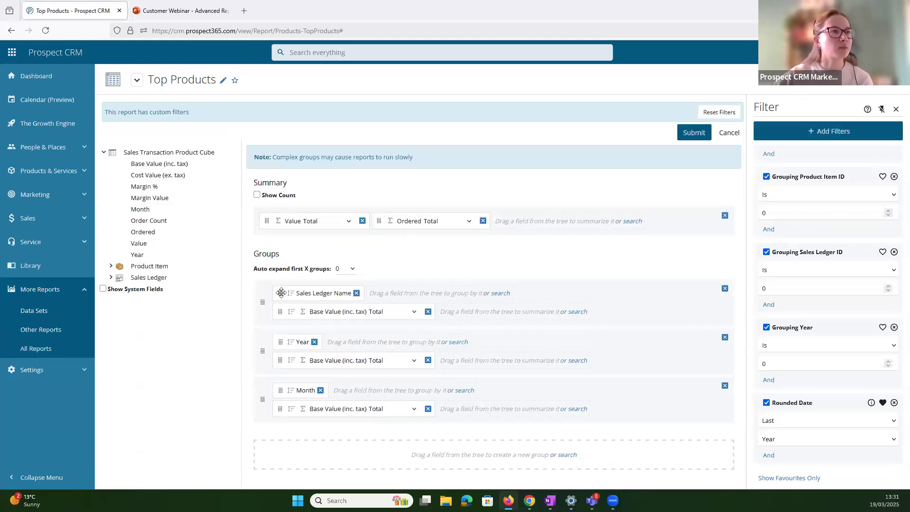
left_click(291, 313)
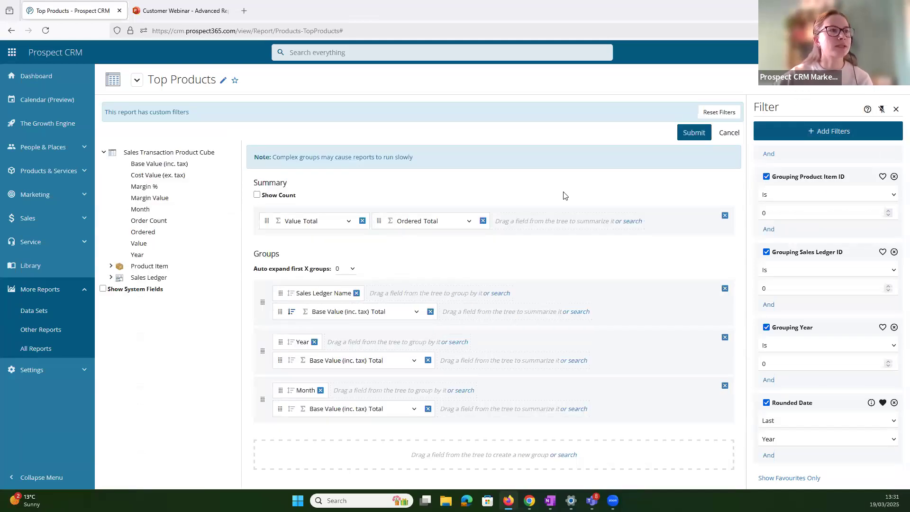
left_click(696, 134)
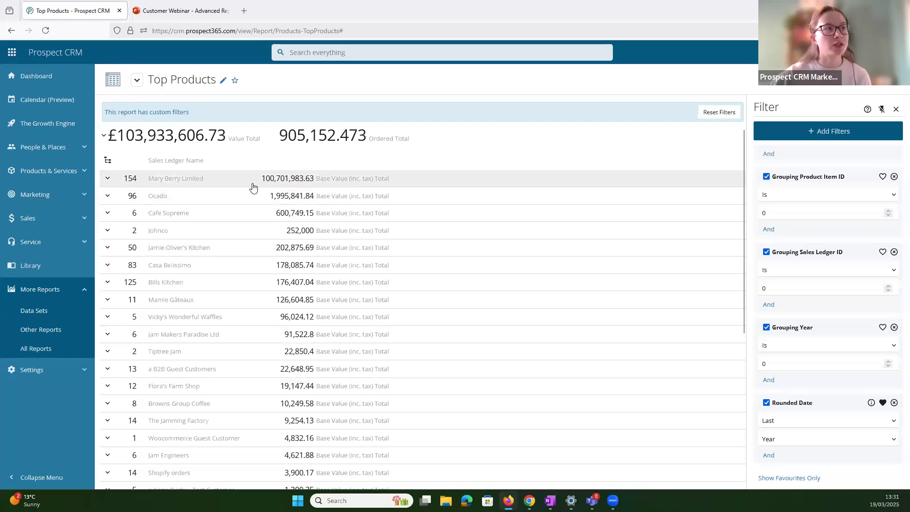
Drill down through Mary Berry Limited and 2025 to month group 6, and compare its number with the rows' Month values
left_click(282, 188)
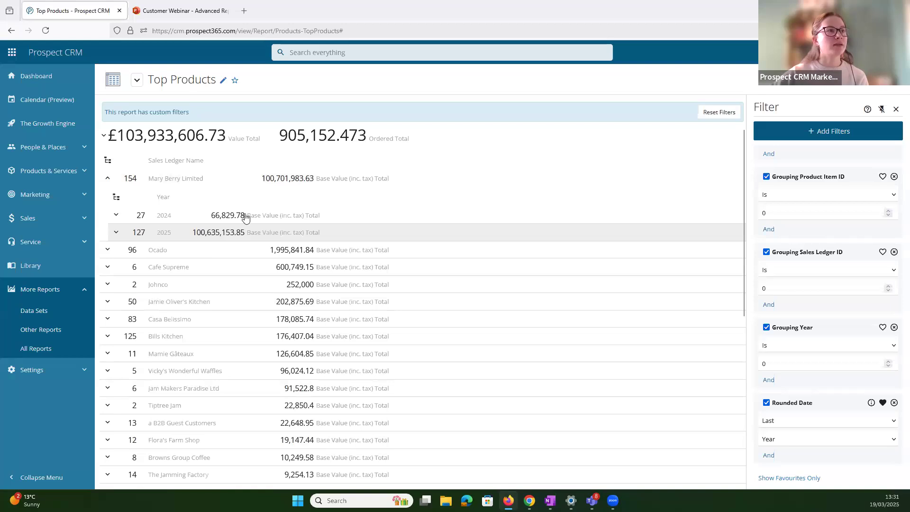
left_click(258, 236)
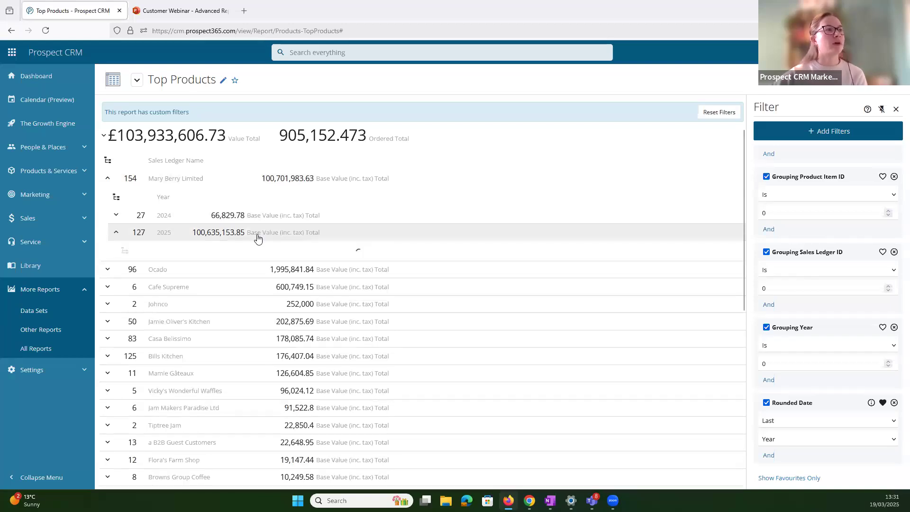
scroll(223, 315, "down", 1)
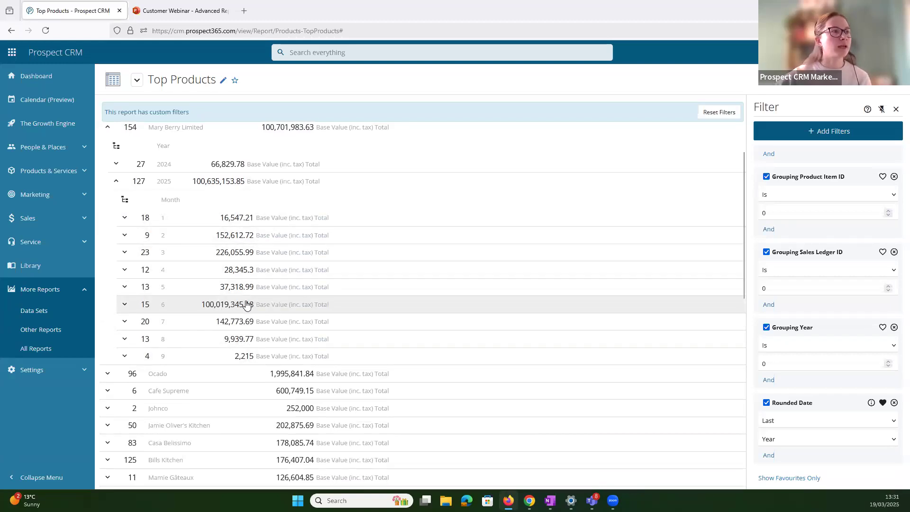
left_click(172, 306)
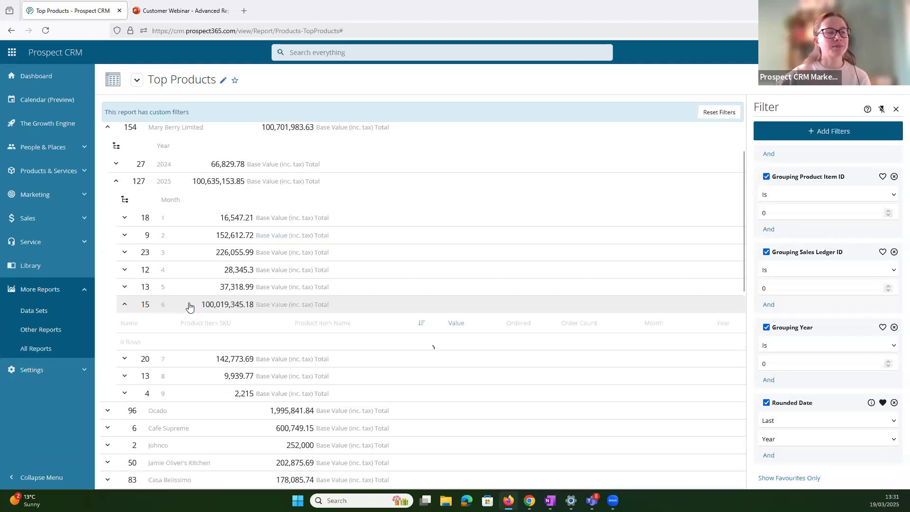
scroll(285, 322, "down", 2)
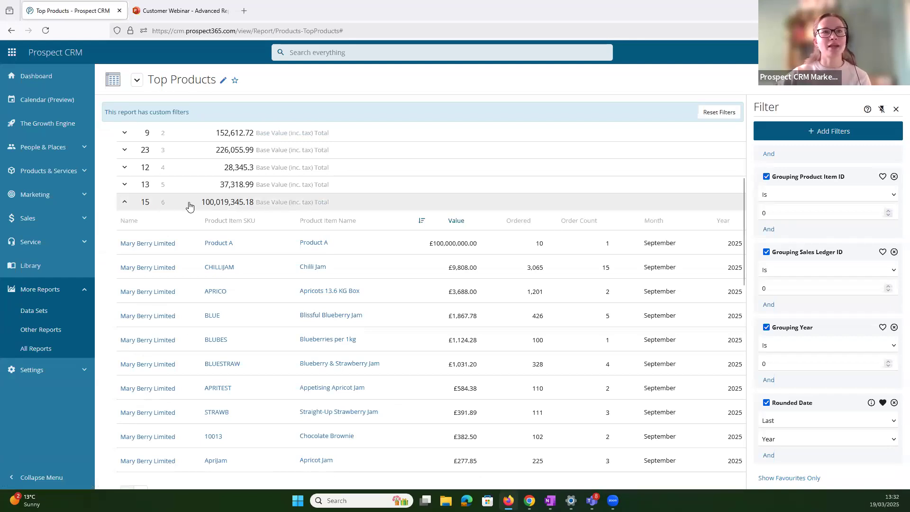
double_click(649, 245)
left_click(651, 247)
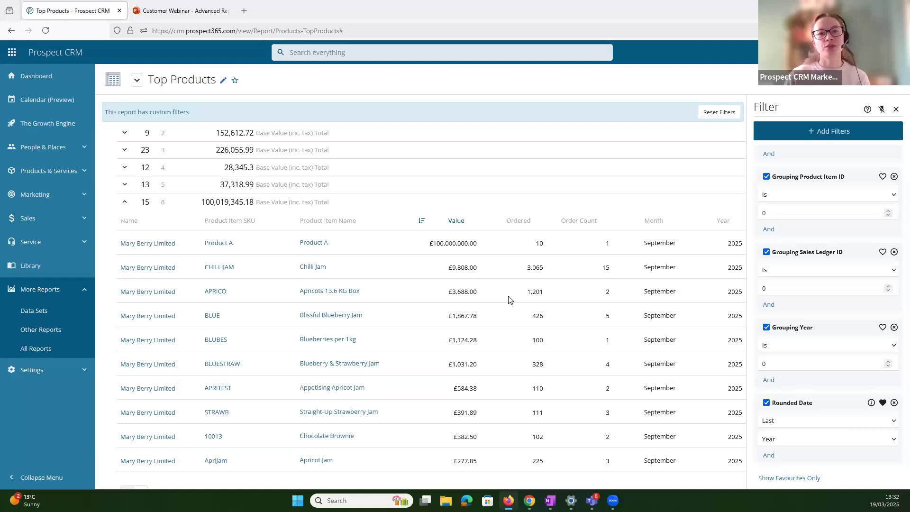
Collapse month group 6, check the product rows in month group 1 of 2025, and collapse that group too
left_click(274, 205)
scroll(295, 285, "up", 3)
left_click(230, 267)
scroll(409, 311, "down", 1)
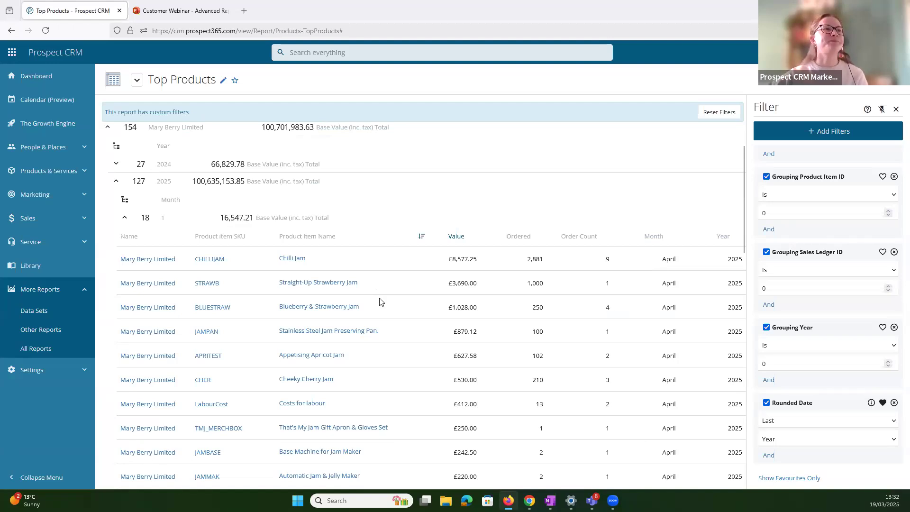
left_click(245, 220)
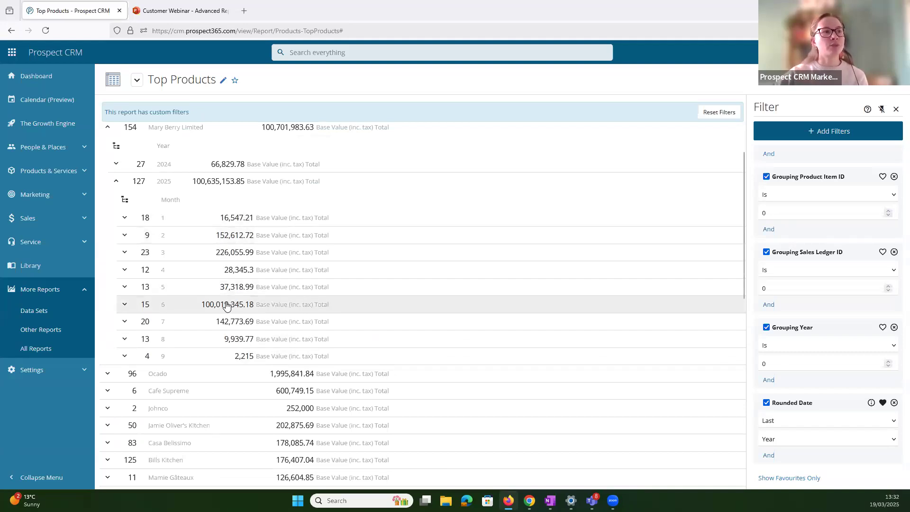
Collapse the 2025 group for Mary Berry Limited, and review the month groups under 2024 before closing it
scroll(164, 232, "up", 2)
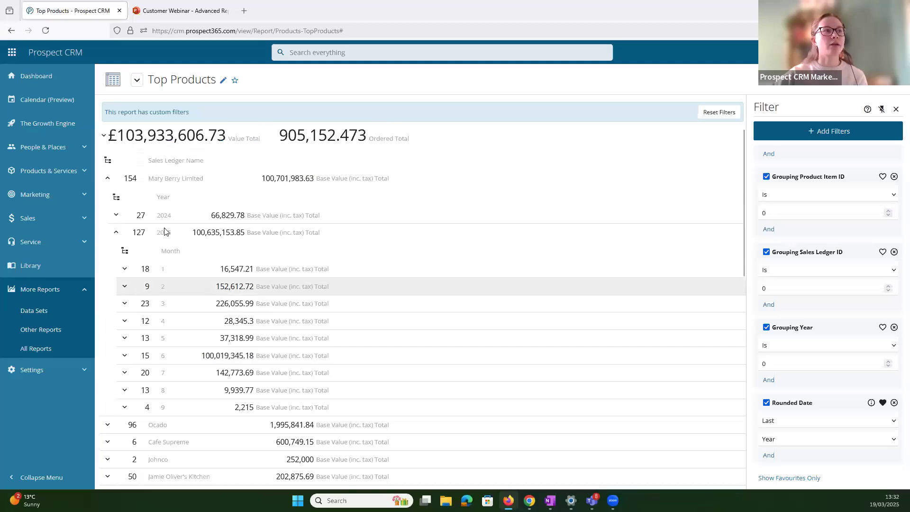
left_click(240, 237)
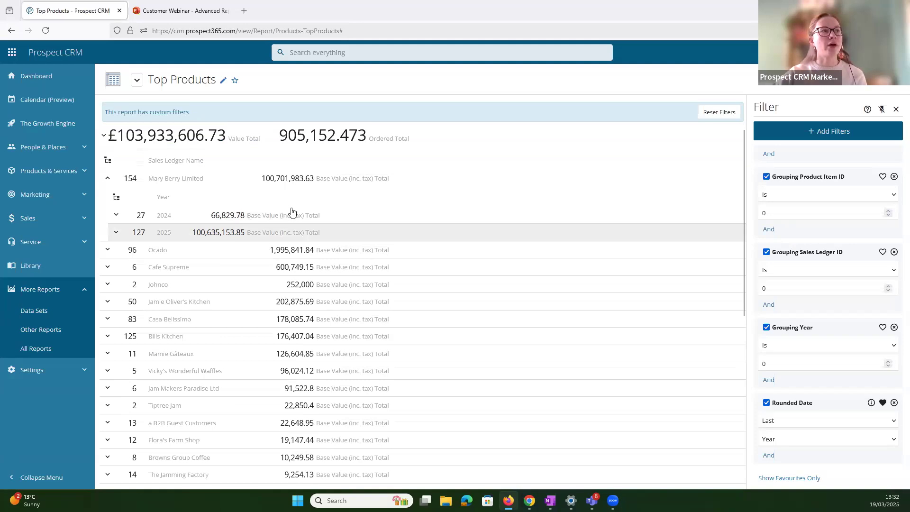
left_click(303, 219)
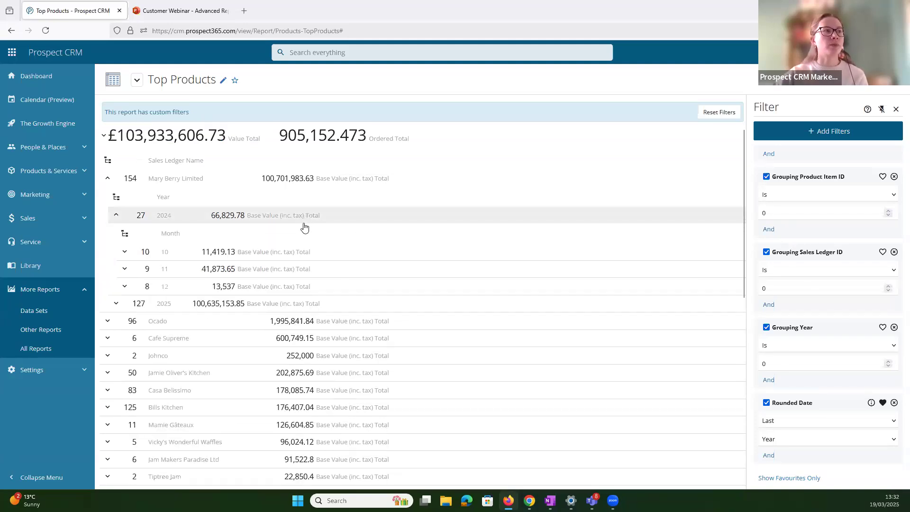
left_click(256, 217)
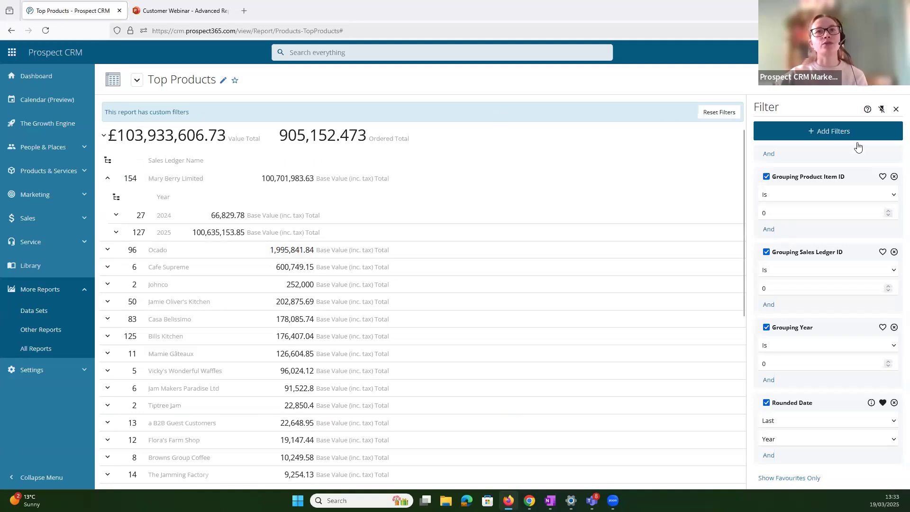
Remove the Month and Year groups from the report, keeping only the Sales Ledger Name group
left_click(865, 80)
left_click(829, 130)
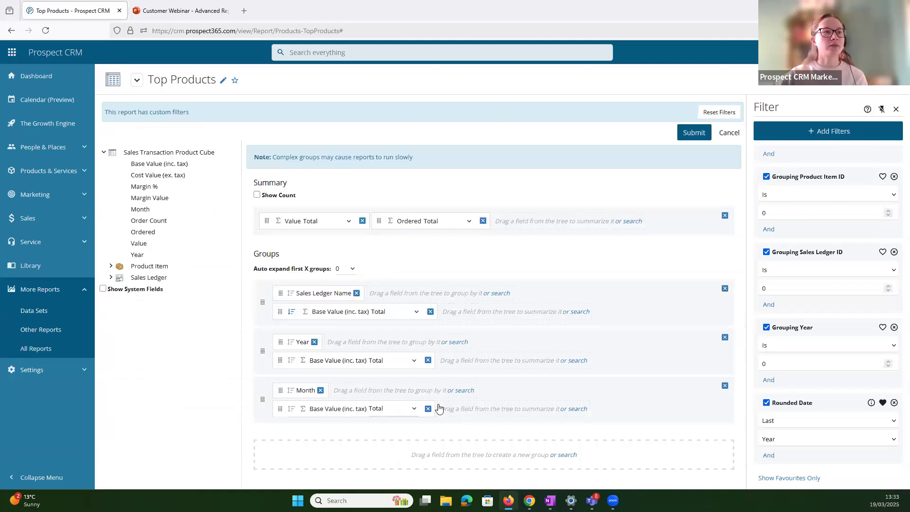
left_click(725, 386)
left_click(725, 337)
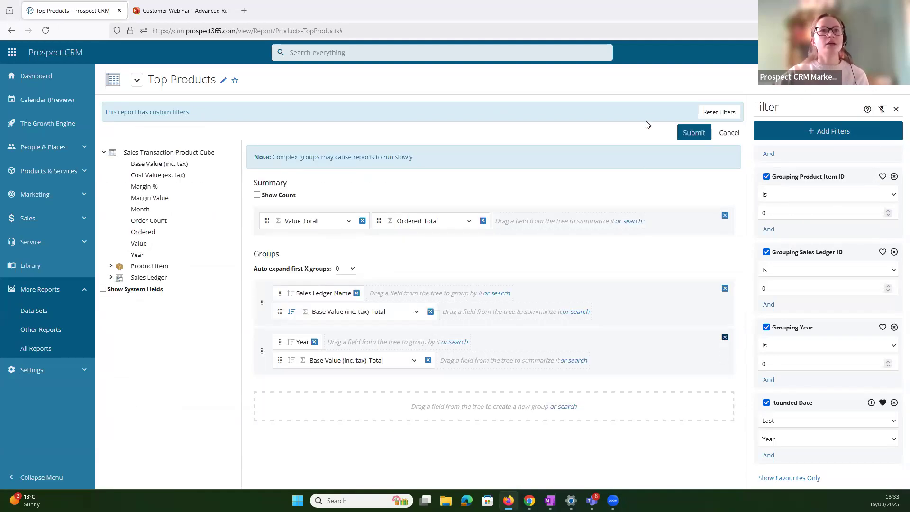
left_click(693, 133)
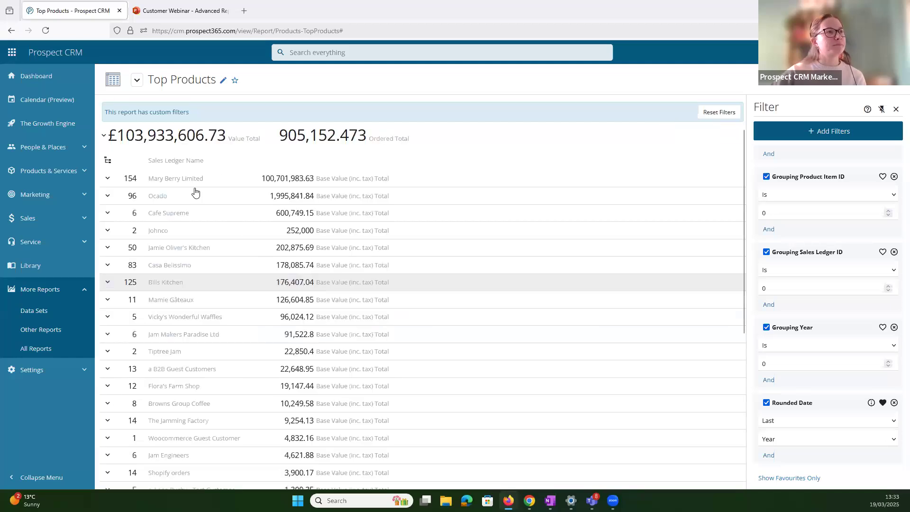
Expand the Mary Berry Limited group, sort its product rows by Month in ascending order, and reopen the group
left_click(189, 179)
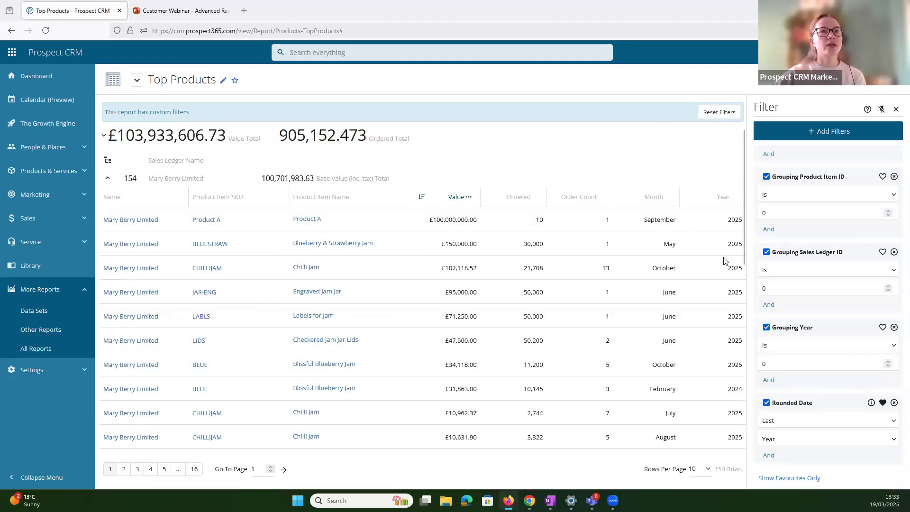
left_click(650, 198)
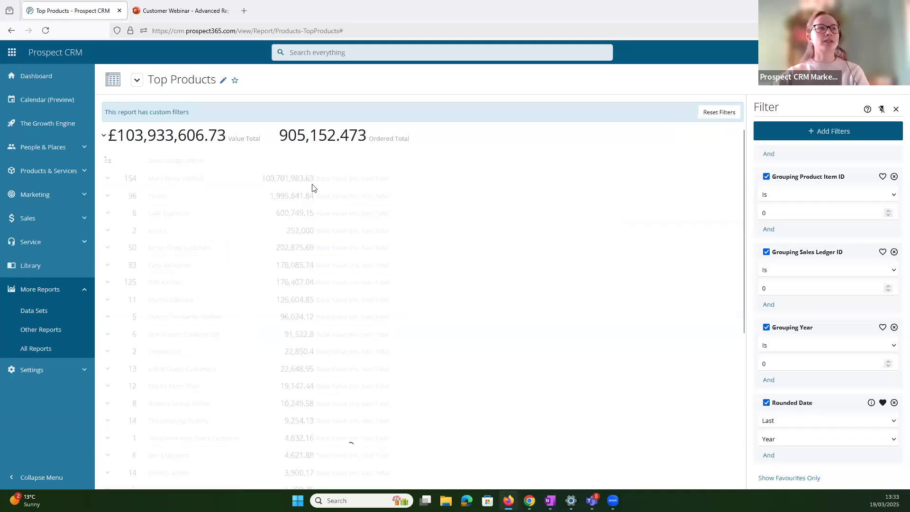
left_click(250, 190)
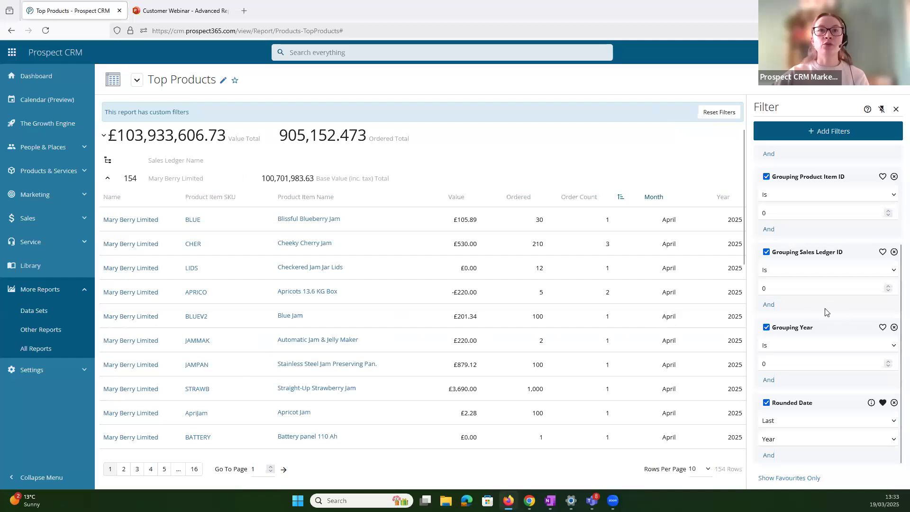
Set the Grouping Product Item ID filter to 1
scroll(793, 264, "up", 1)
left_click(794, 264)
key("BackSpace")
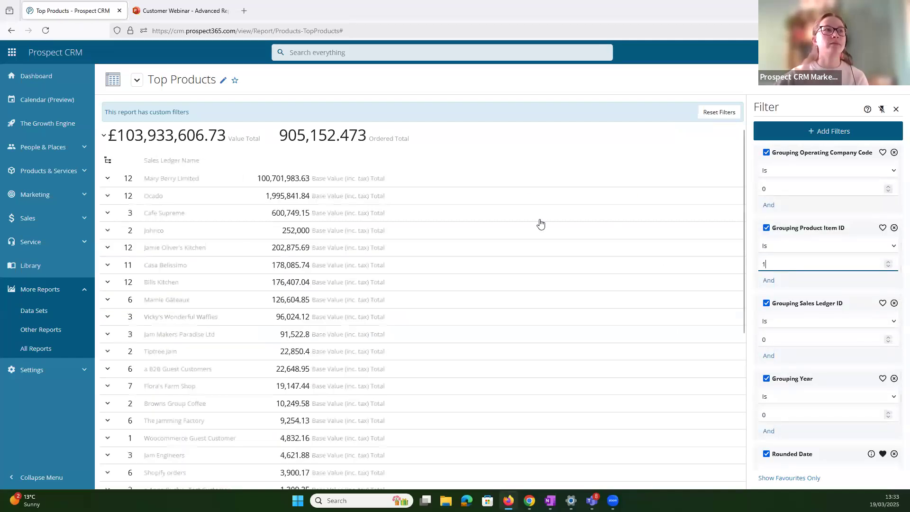
type("1")
Expand Mary Berry Limited and check the April 2025 row's value in its monthly totals
left_click(345, 183)
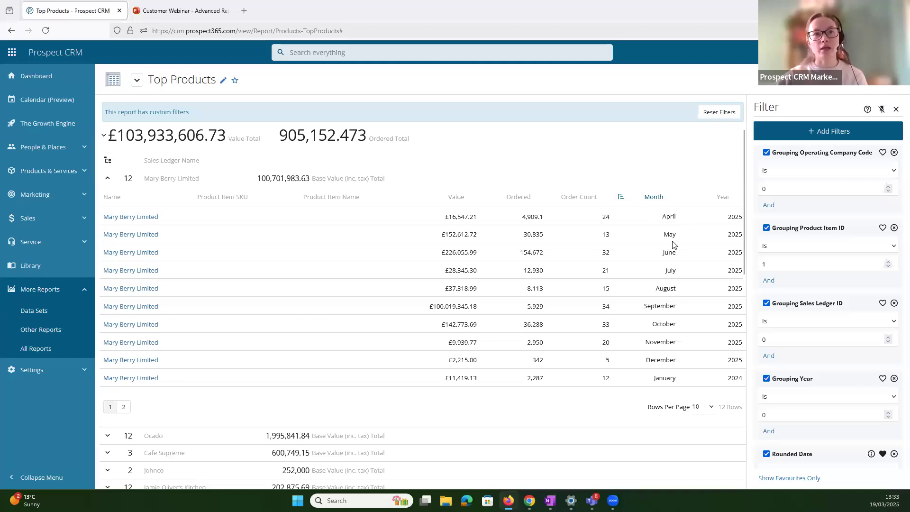
left_click_drag(666, 217, 682, 218)
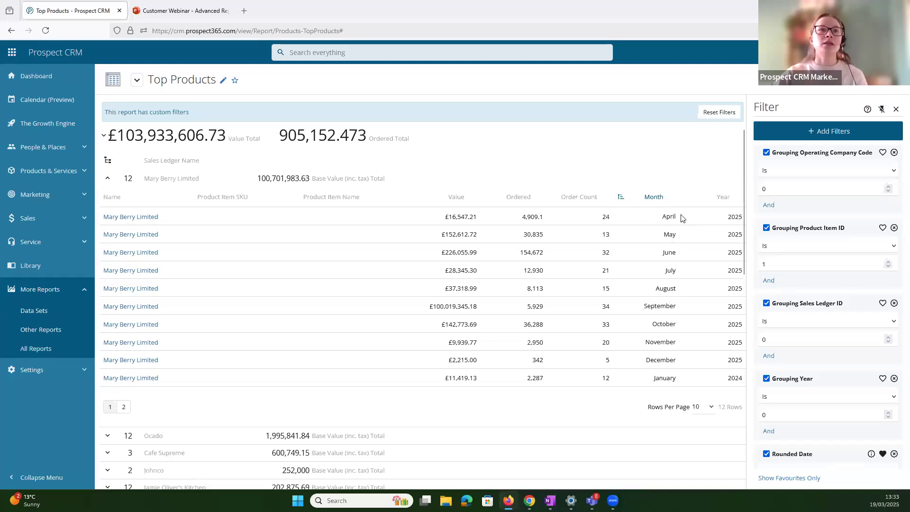
left_click(681, 218)
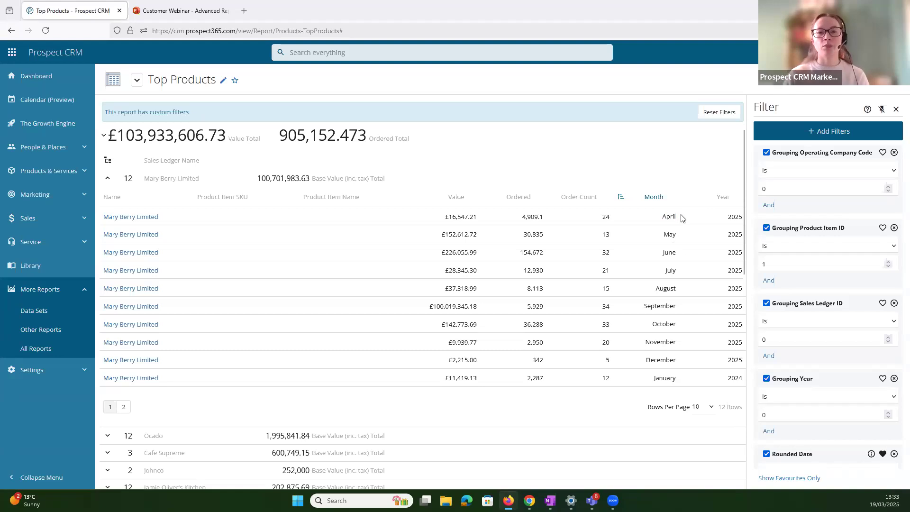
left_click_drag(478, 219, 436, 217)
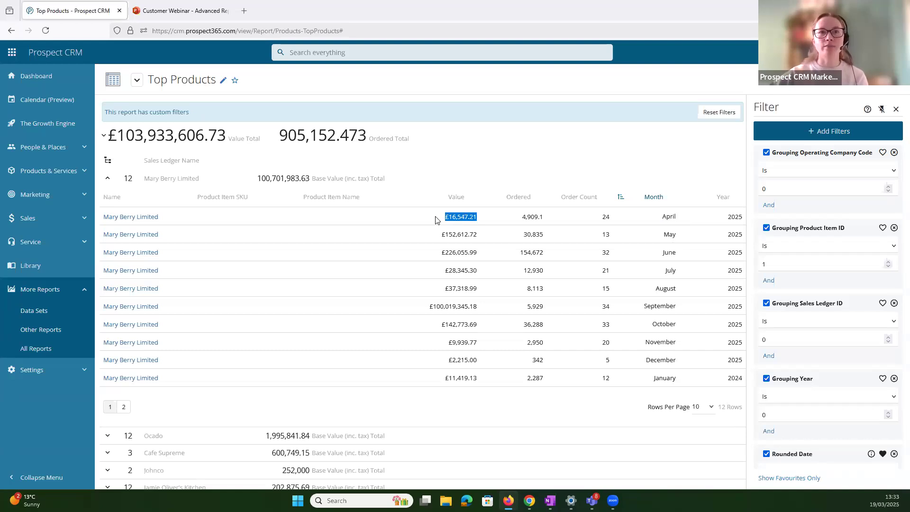
Set the Grouping Product Item ID filter back to 0
left_click(798, 262)
key("BackSpace")
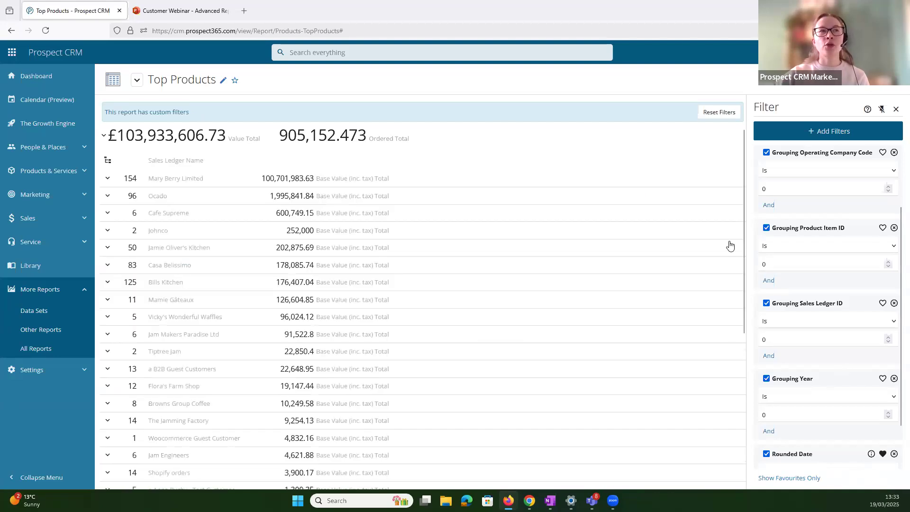
scroll(835, 378, "up", 2)
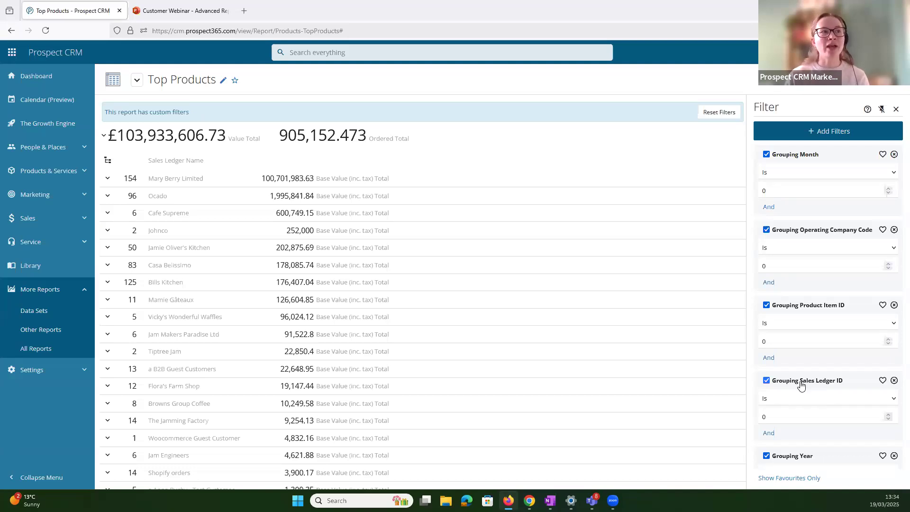
Inspect the product rows in the Cafe Supreme group, collapse it, and review the remaining grouping filters
left_click(360, 218)
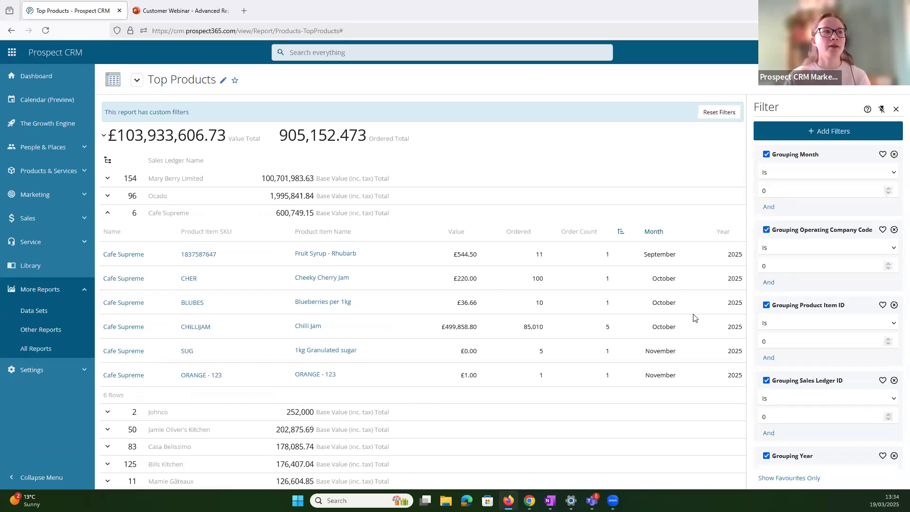
left_click(493, 217)
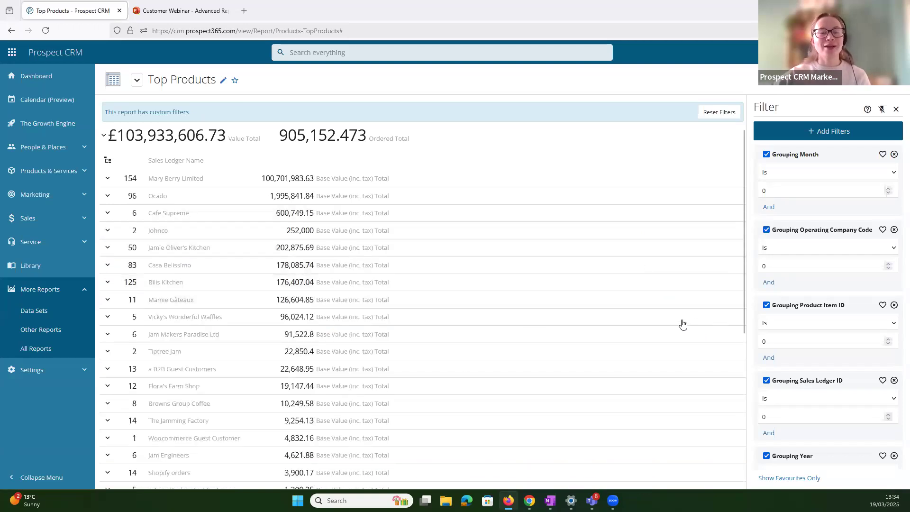
scroll(823, 350, "down", 3)
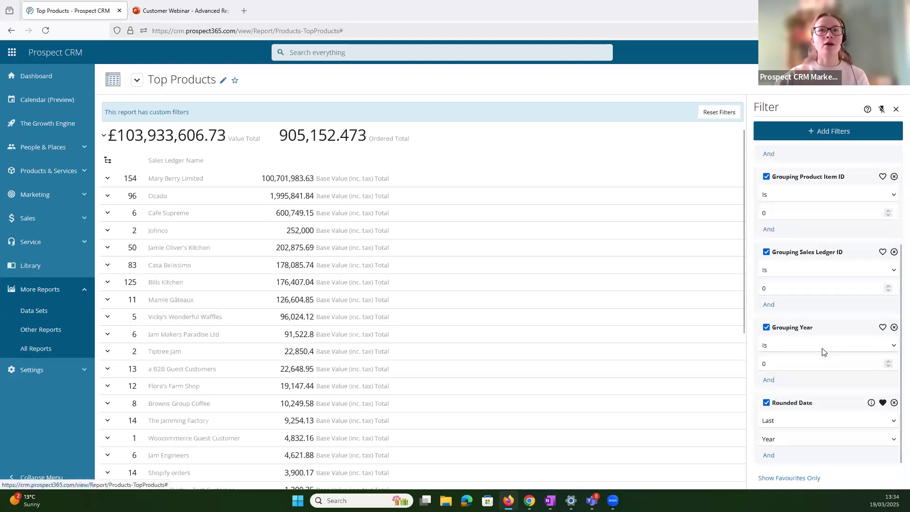
Leave Top Products for All Reports, start a new report, and search its entities for "cube"
left_click(895, 80)
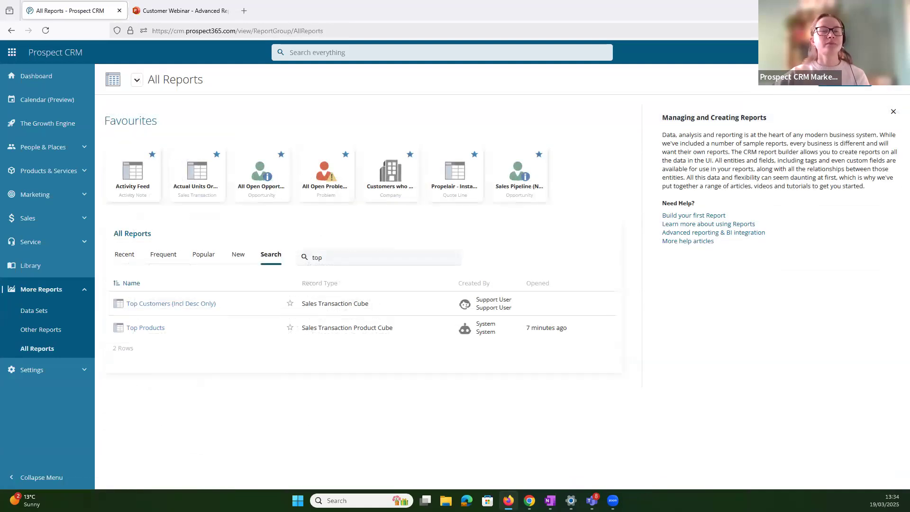
left_click(845, 79)
type("cube")
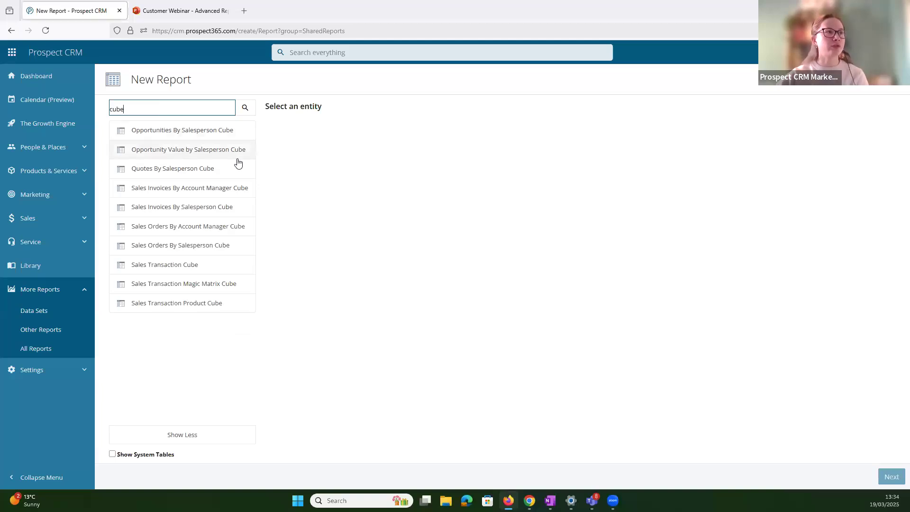
Preview the data of the Sales Transaction Product Cube and the Sales Transaction Cube to compare them
left_click(147, 310)
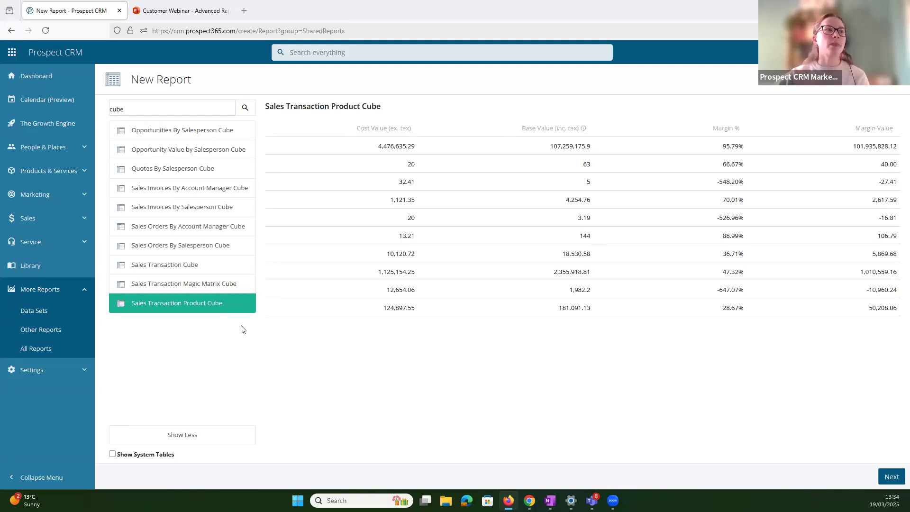
left_click(182, 266)
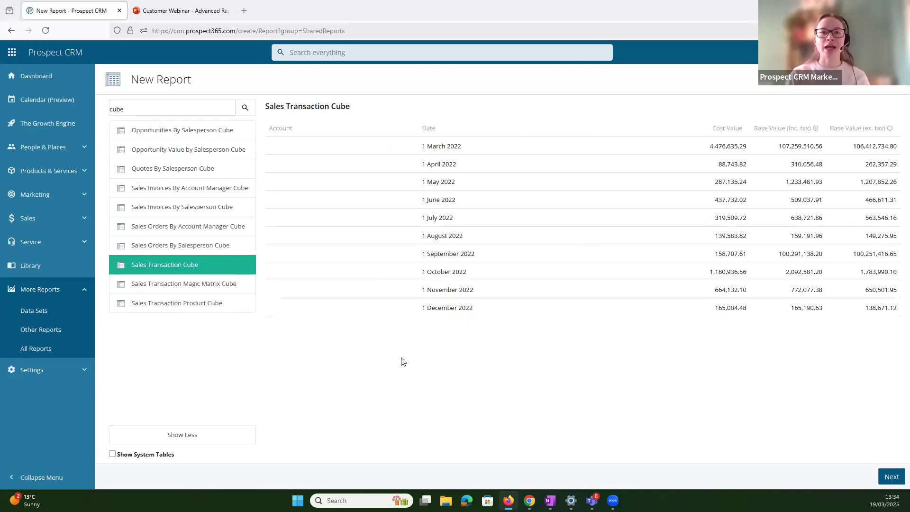
left_click(195, 303)
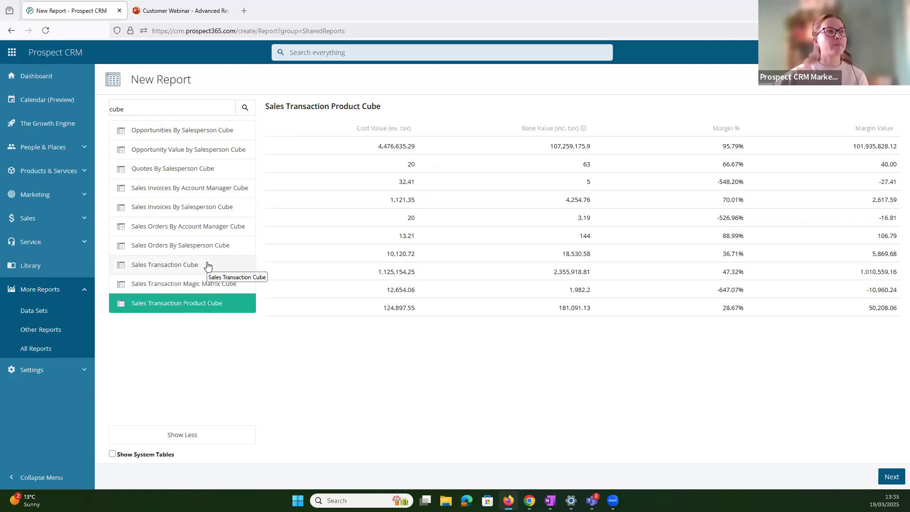
Try the Quotes By Salesperson Cube as the new report's entity, and search a fresh new report for "cube" again
left_click(224, 176)
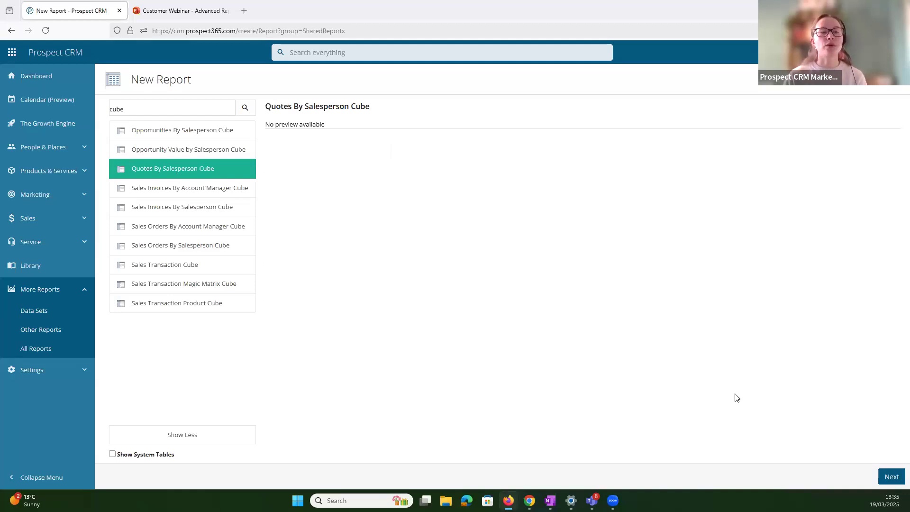
left_click(892, 476)
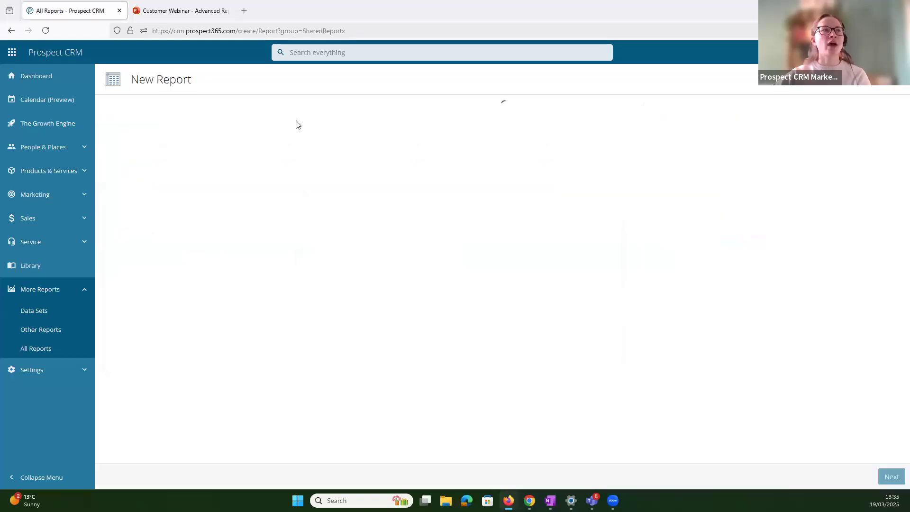
type("cube")
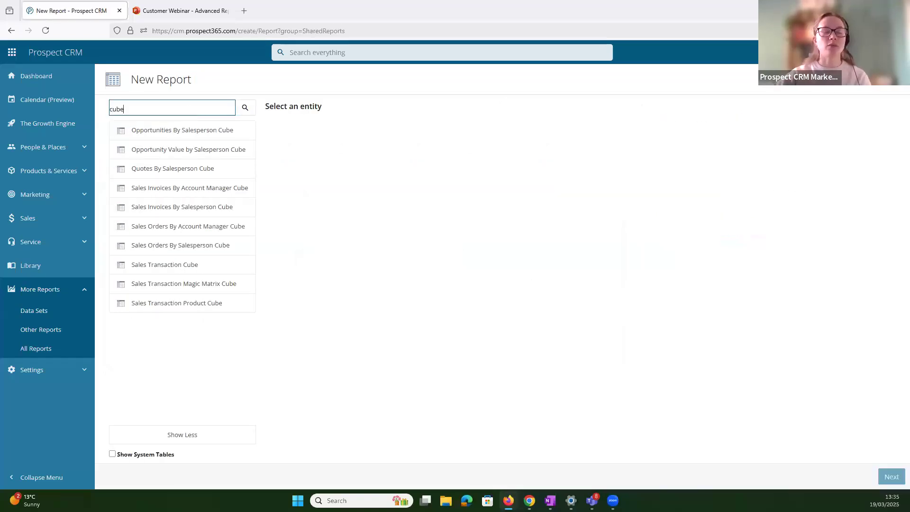
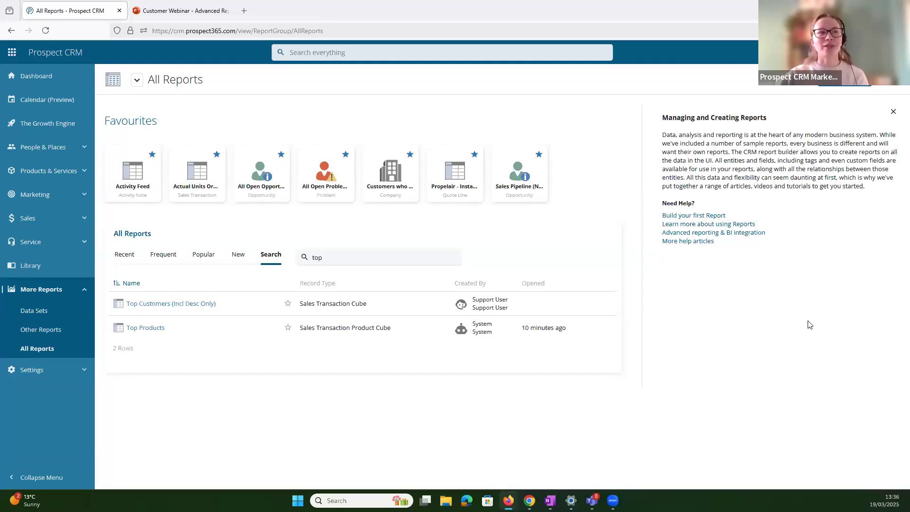
Switch to the Customer Webinar presentation in PowerPoint
left_click(179, 11)
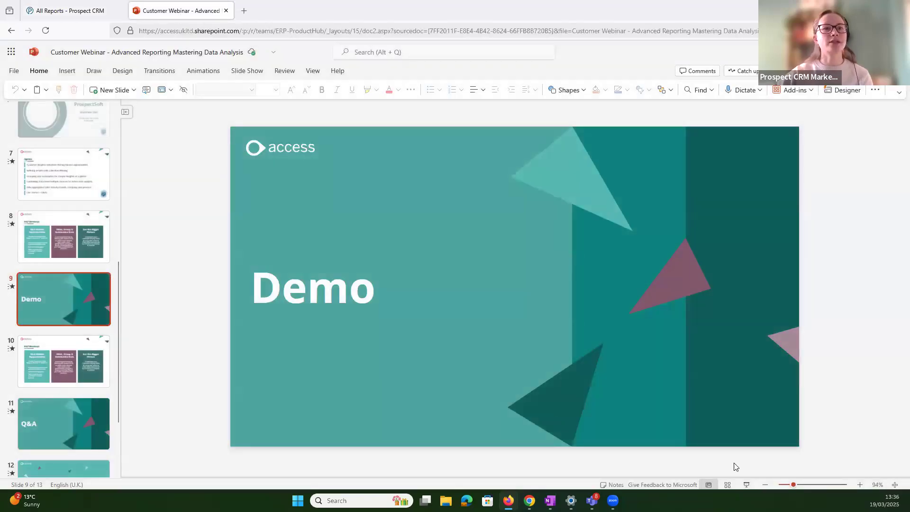
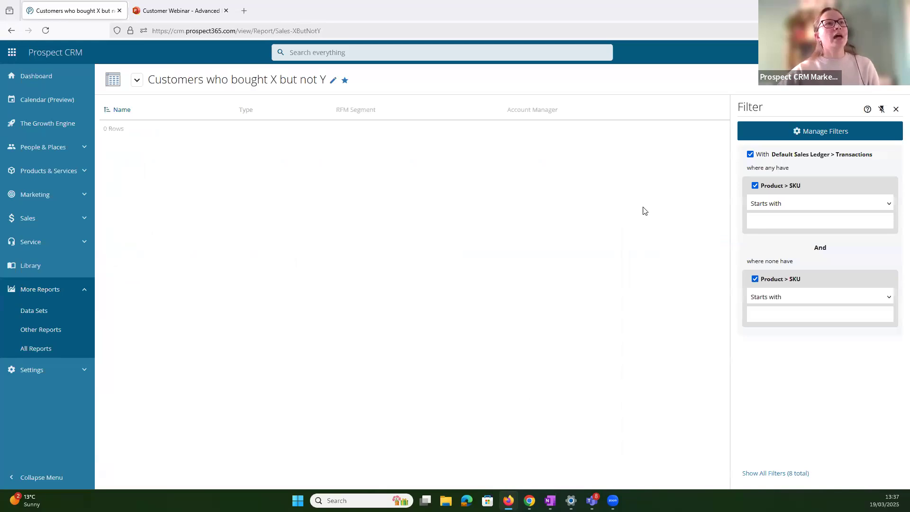
Filter Customers who bought X but not Y to any transaction SKU starting with "blue" and none starting with "straw"
left_click(793, 221)
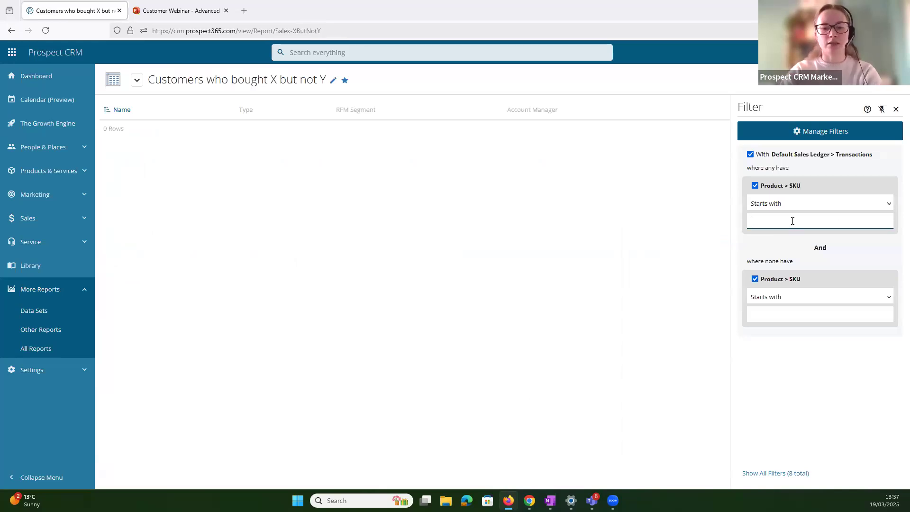
left_click(776, 315)
type("straw")
left_click(851, 471)
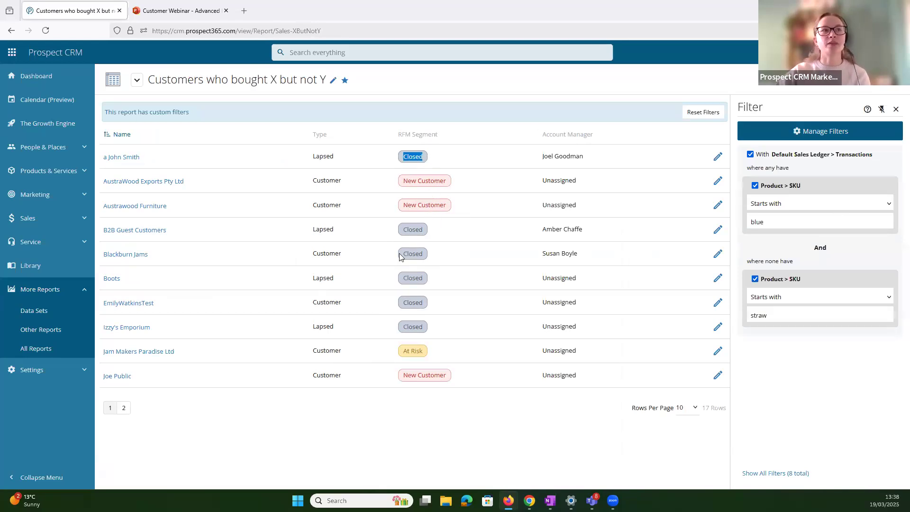
Add an RFM Segment filter to the customer report, set to Is not Closed
double_click(341, 280)
left_click(418, 280)
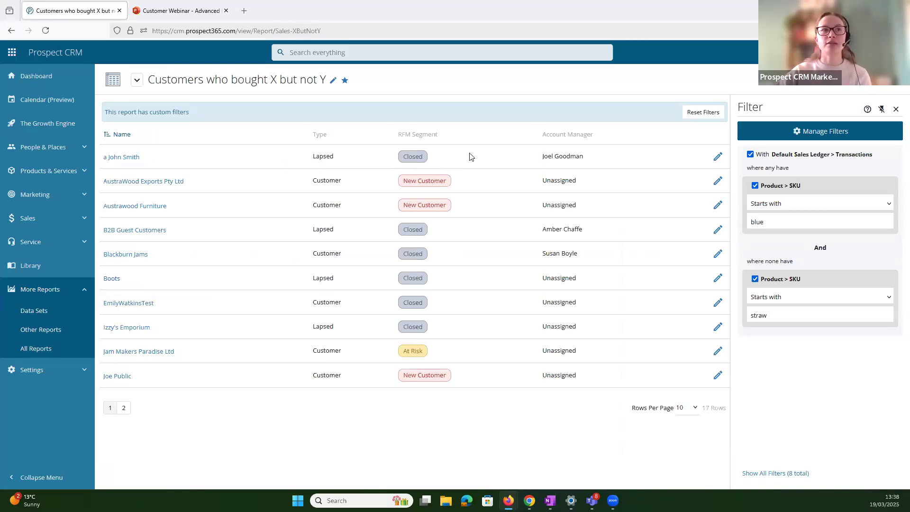
left_click(528, 137)
left_click(491, 219)
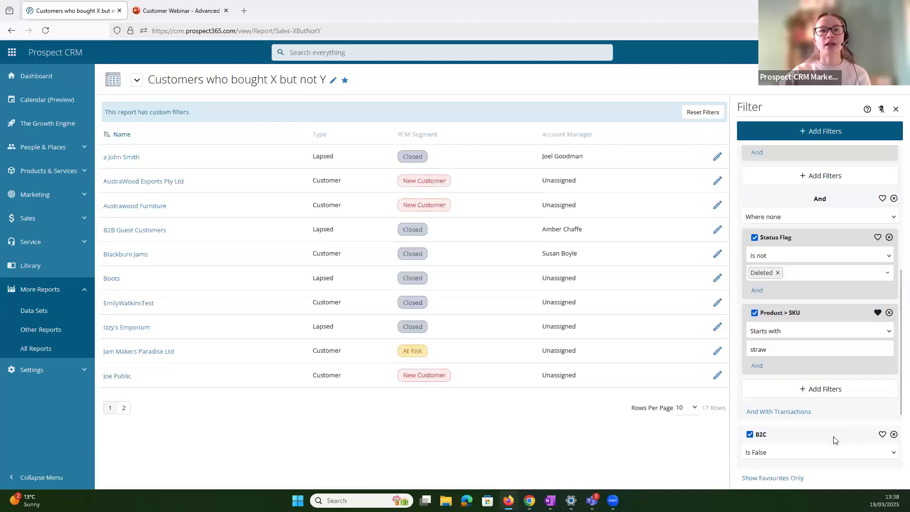
scroll(836, 440, "down", 2)
left_click(799, 421)
left_click(781, 449)
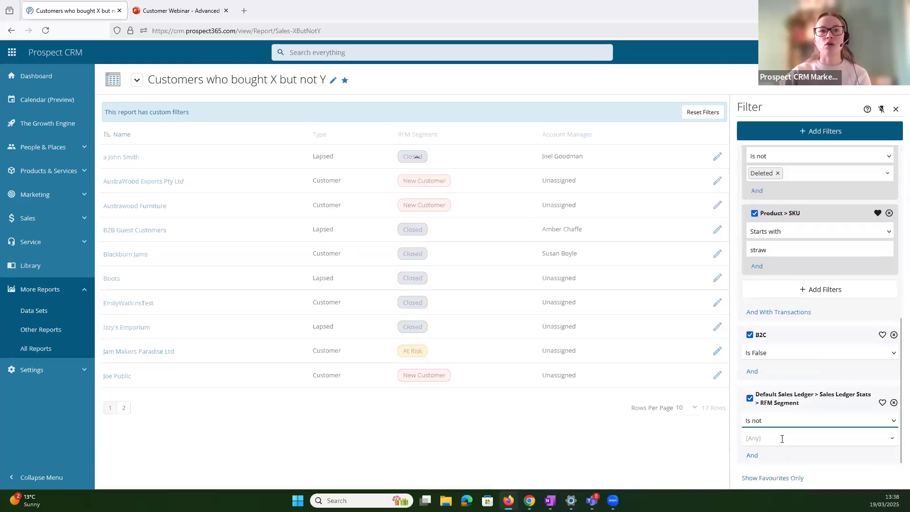
left_click(782, 439)
left_click(791, 325)
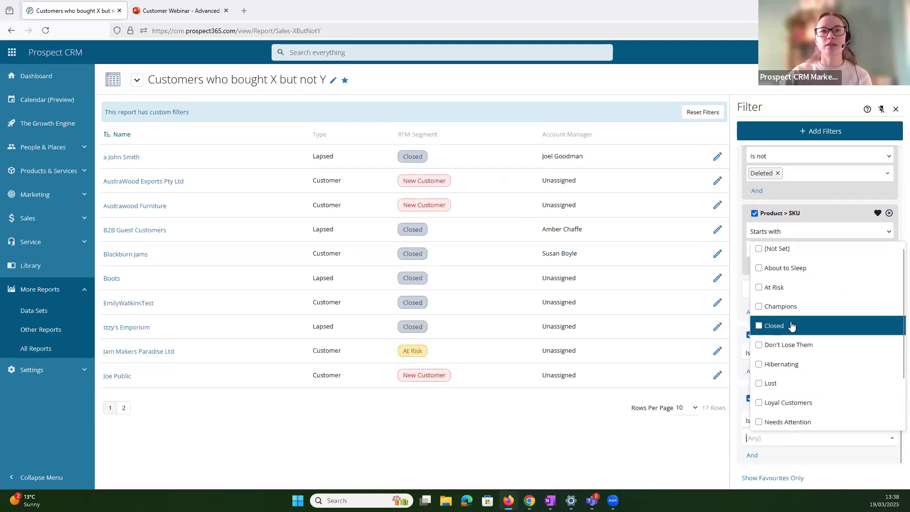
left_click(843, 482)
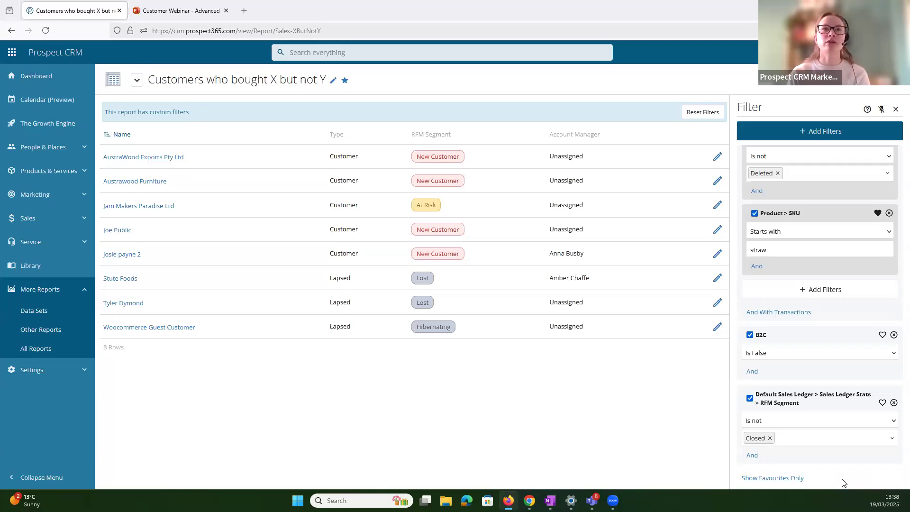
Review the report's filter conditions, including the Where any and Where none SKU rules, B2C and RFM Segment
scroll(826, 306, "up", 3)
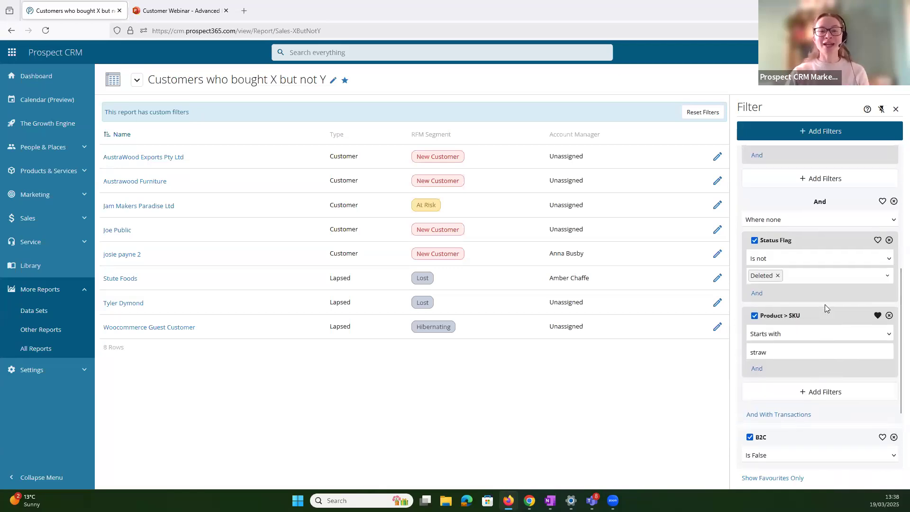
scroll(808, 297, "up", 3)
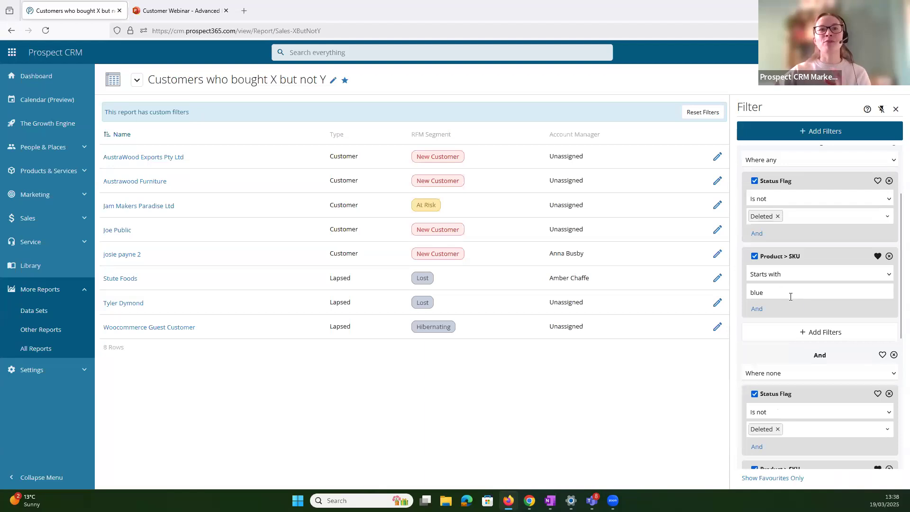
scroll(797, 305, "down", 2)
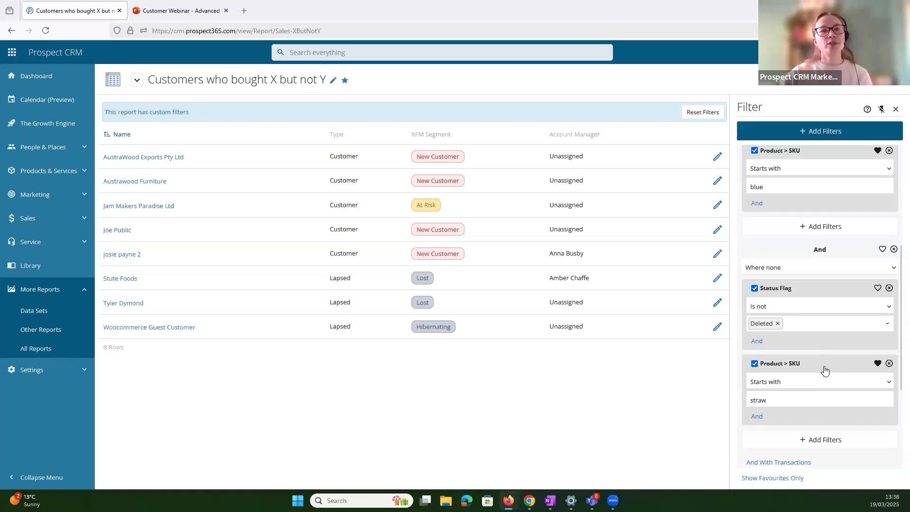
scroll(827, 372, "down", 3)
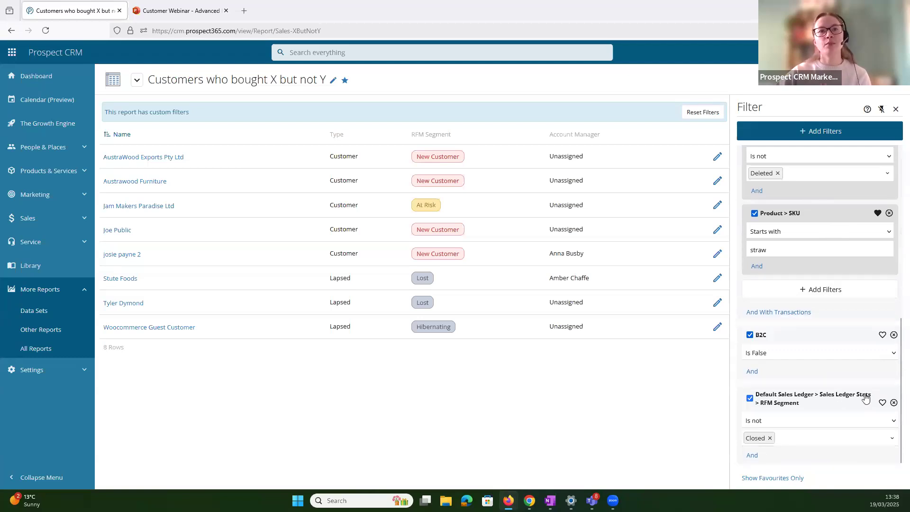
Disable the RFM Segment filter on the Customers who bought X but not Y report
left_click(750, 398)
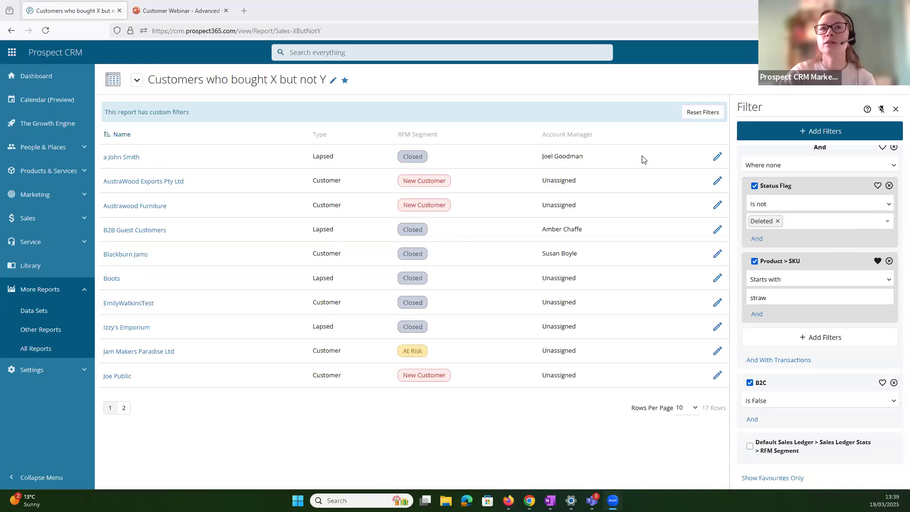
Search all reports for "top prod" and open the Top Products report
left_click(36, 349)
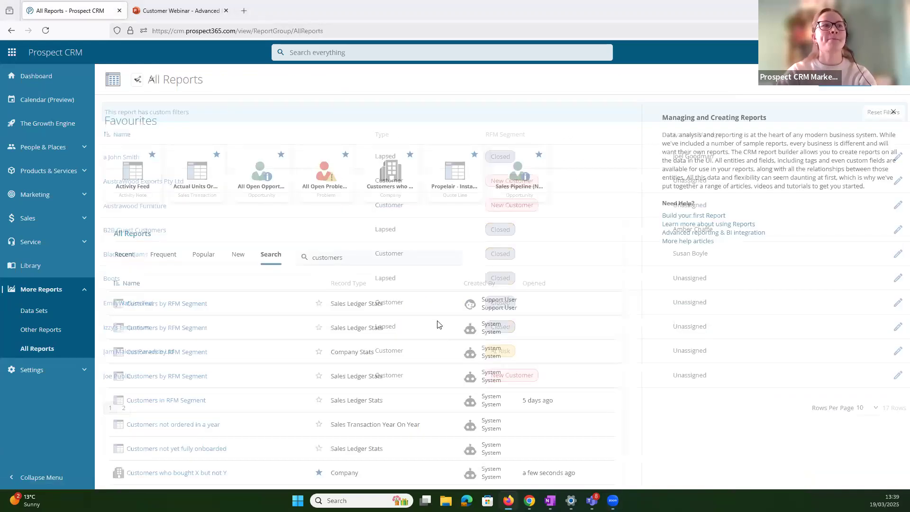
double_click(388, 257)
type("top prod")
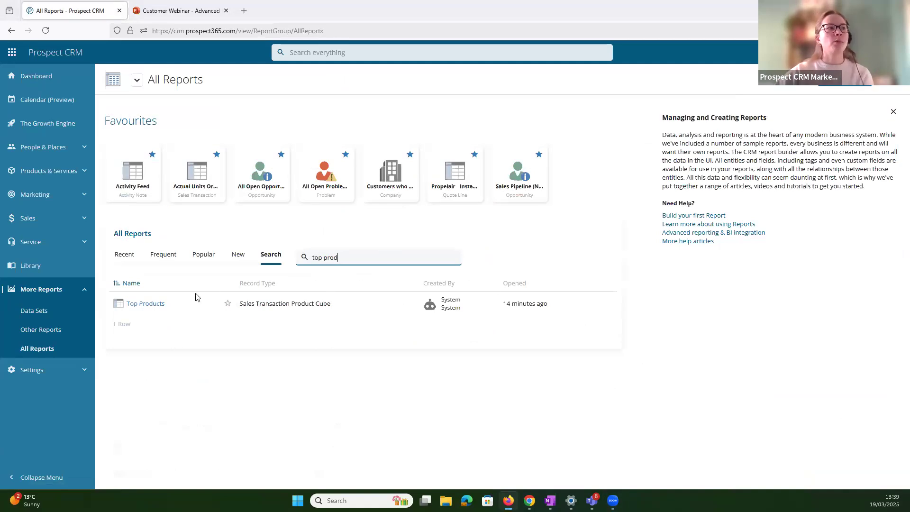
left_click(162, 305)
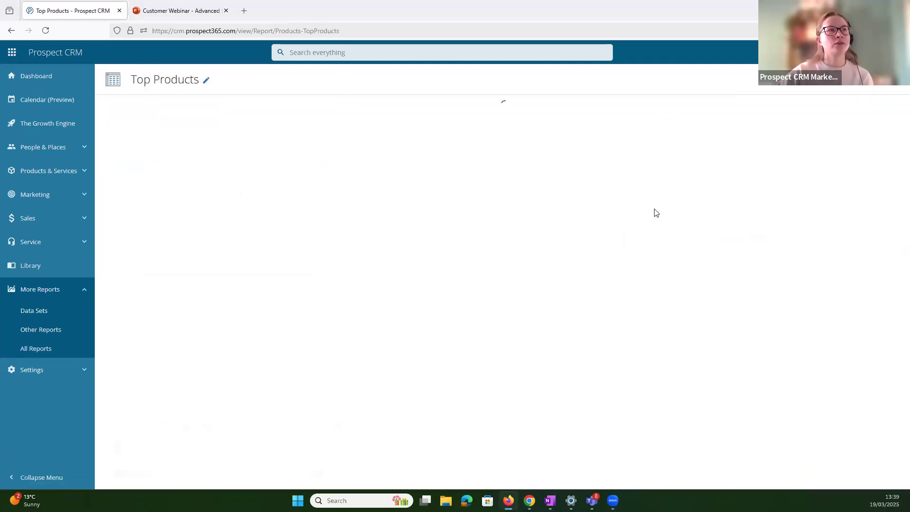
Examine the fields available for selection in the Sales Transaction Product Cube and submit the selection unchanged
left_click(864, 80)
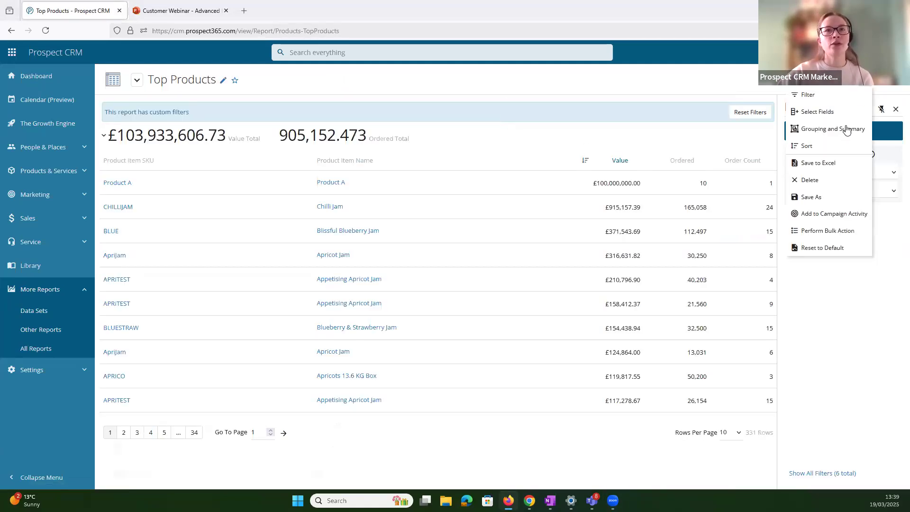
left_click(835, 118)
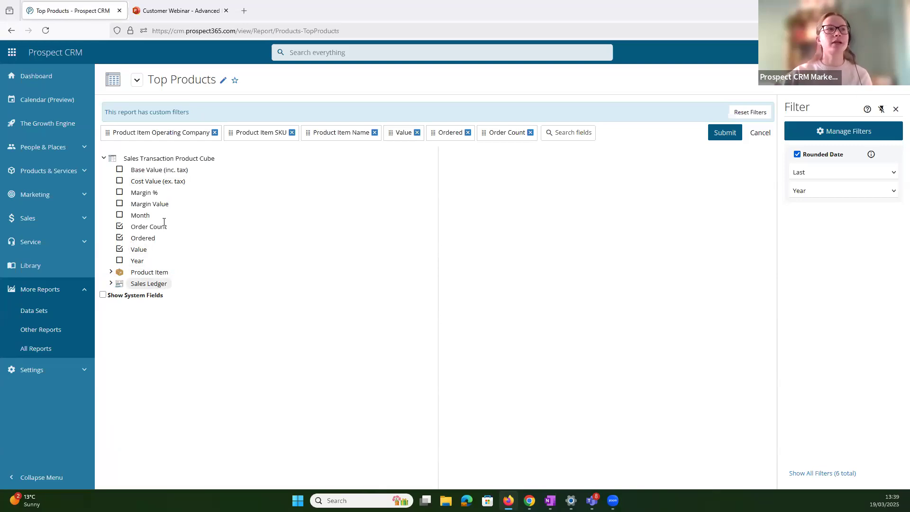
left_click(723, 133)
Examine the Top Products report's grouping filters and the list of cube fields available for filtering
left_click(865, 80)
left_click(839, 95)
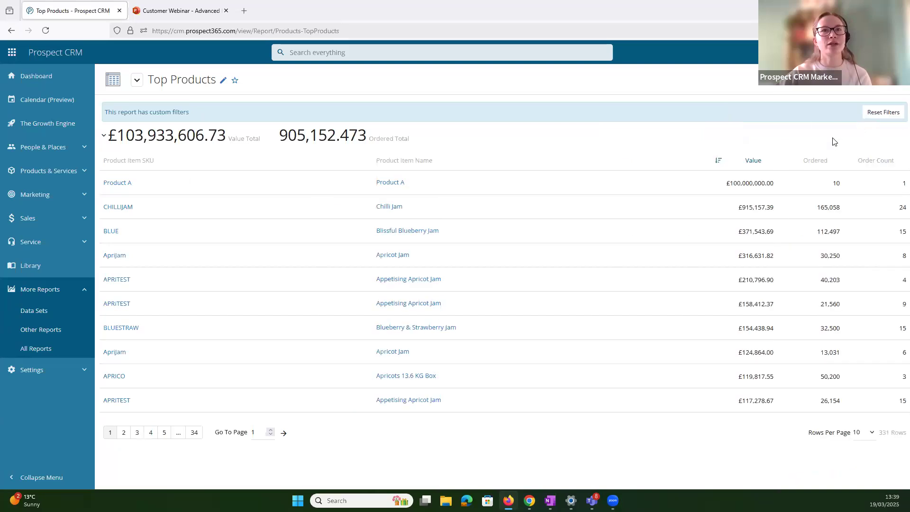
left_click(866, 81)
left_click(846, 96)
left_click(848, 130)
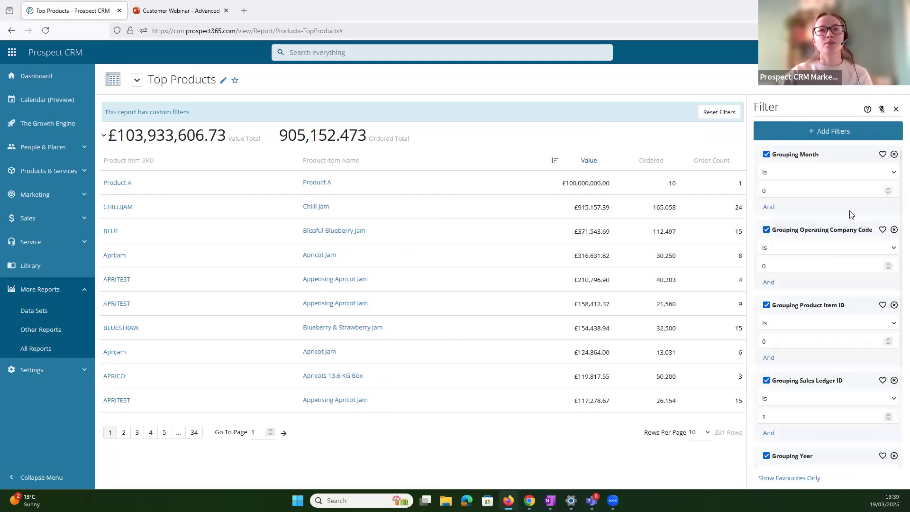
left_click(853, 135)
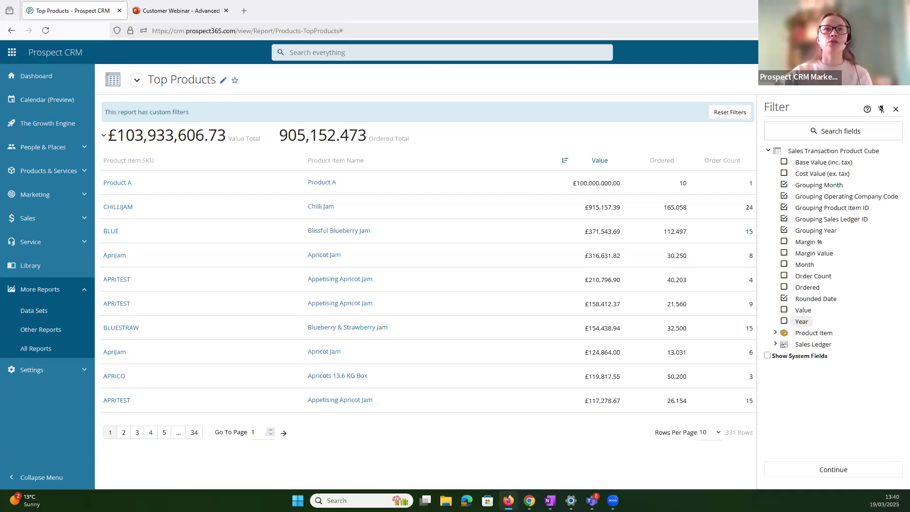
Search all reports for "customers", reopen Customers who bought X but not Y, and show all its filters
left_click(896, 80)
triple_click(340, 257)
type("customera")
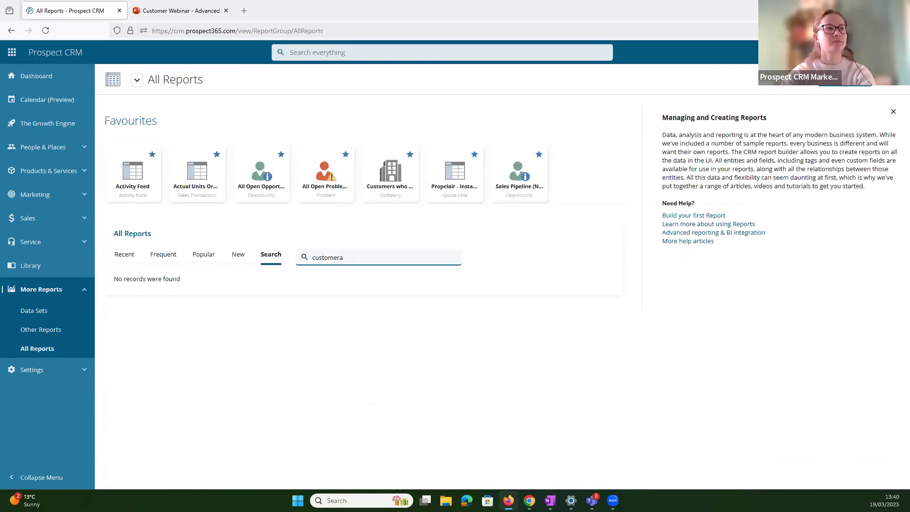
key("BackSpace")
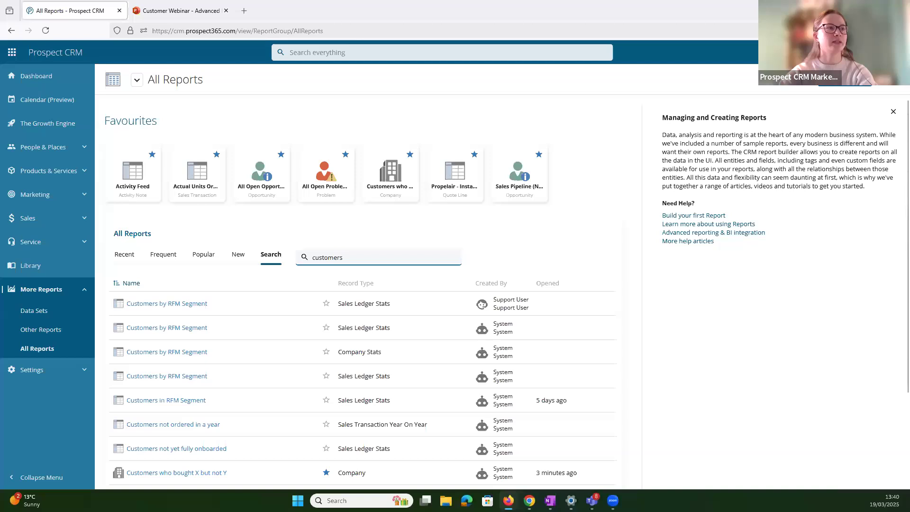
left_click(197, 469)
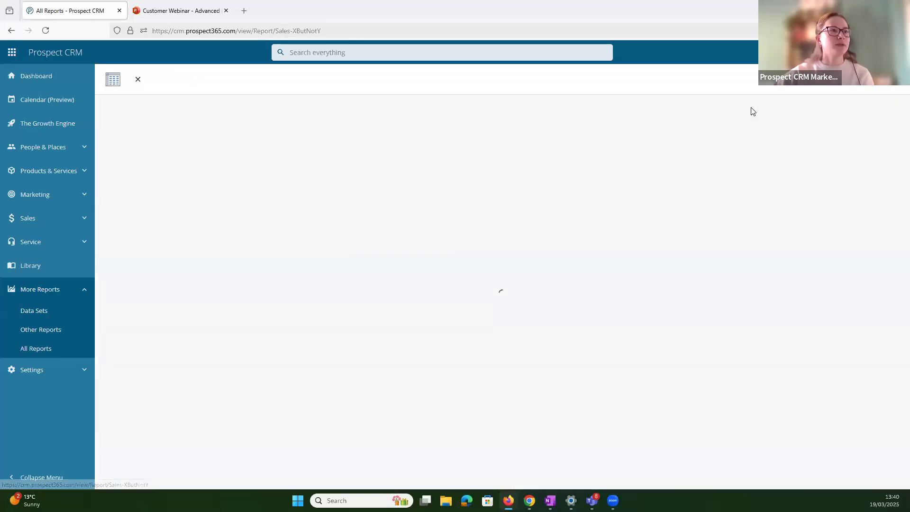
left_click(848, 82)
left_click(847, 96)
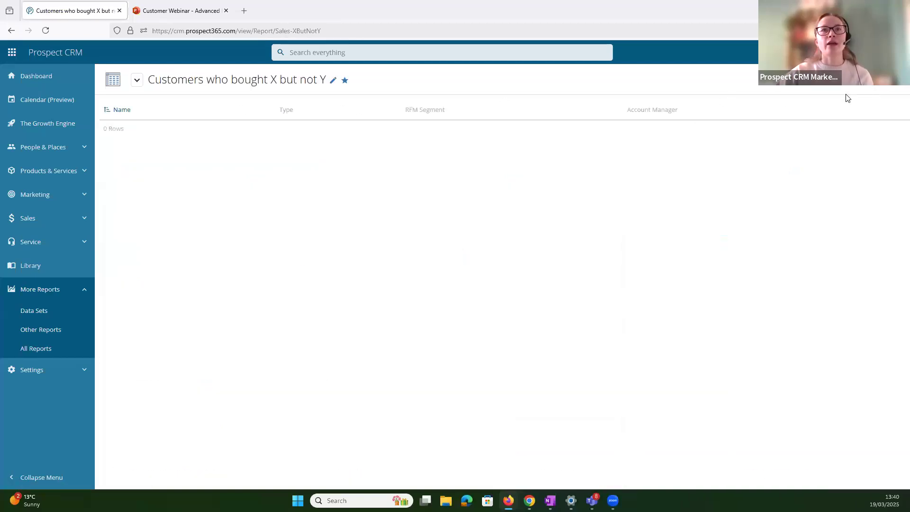
left_click(848, 83)
left_click(845, 96)
left_click(854, 136)
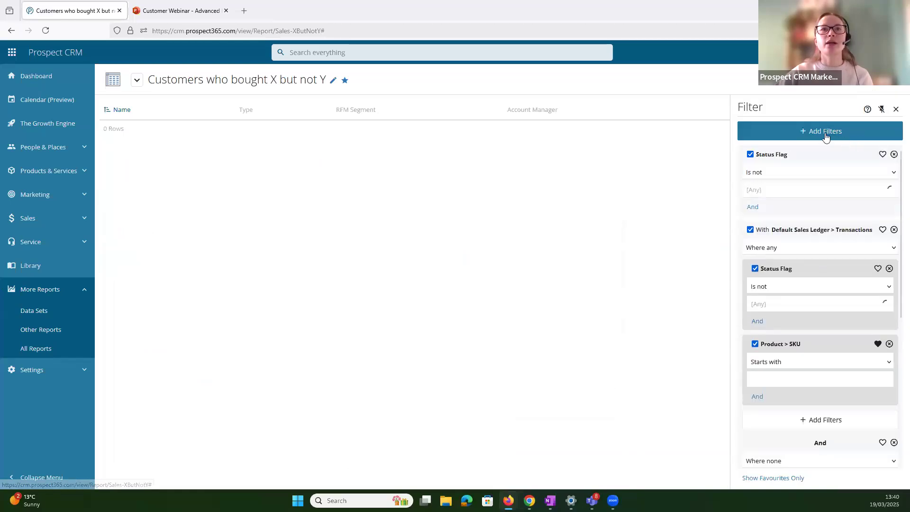
Add a Quotes filter from the full list of Company fields to the report
left_click(826, 139)
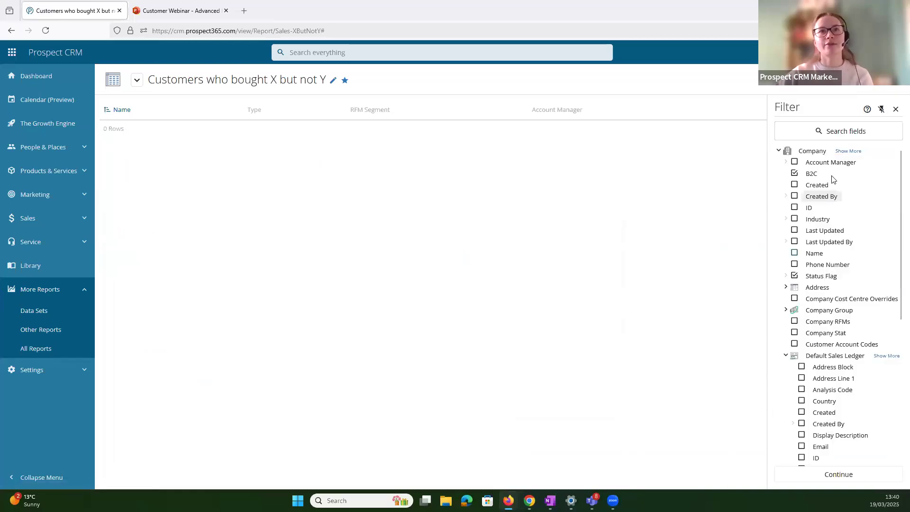
left_click(849, 151)
scroll(809, 377, "down", 5)
scroll(810, 377, "down", 10)
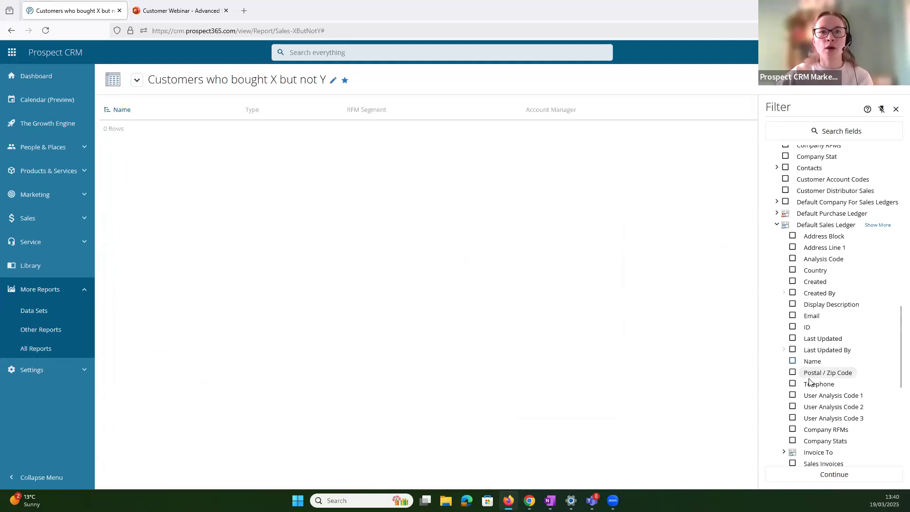
left_click(786, 401)
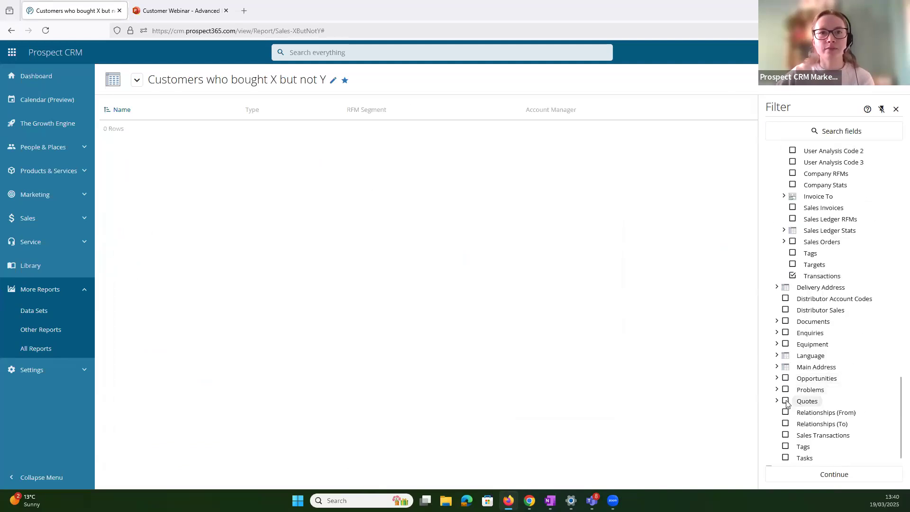
left_click(835, 475)
scroll(806, 375, "down", 4)
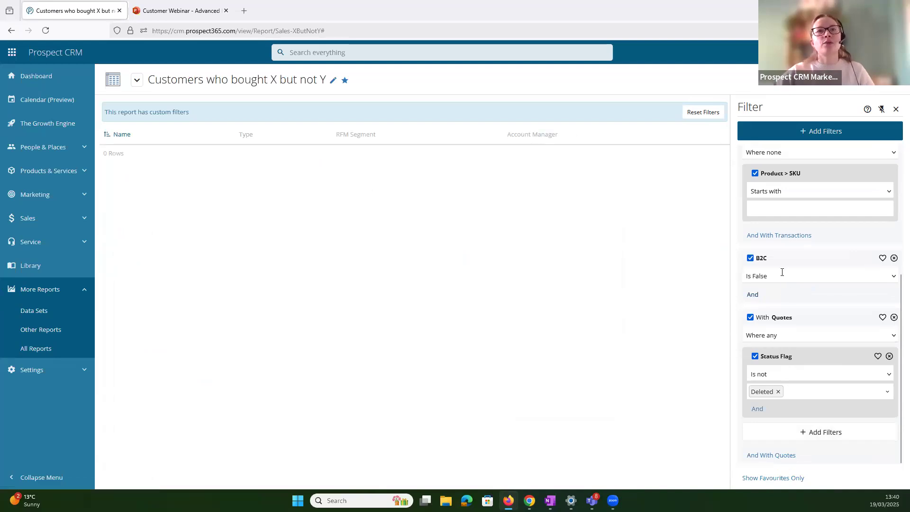
Set the Where any transaction SKU to start with "blue" and the Where none SKU to start with "straw"
scroll(783, 270, "up", 1)
left_click(775, 162)
type("blue")
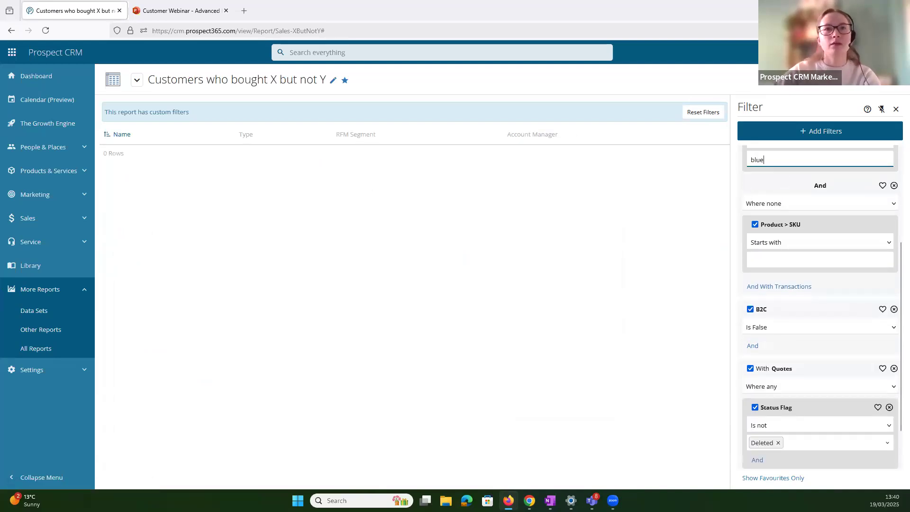
left_click(778, 261)
type("straw")
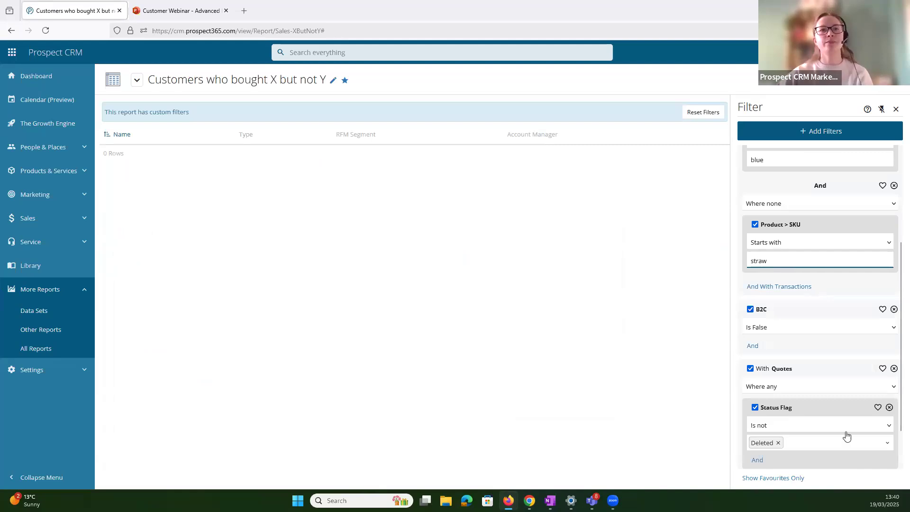
Review the SKU conditions against the Quotes filter and remove the Quotes filter from the report
scroll(851, 472, "down", 1)
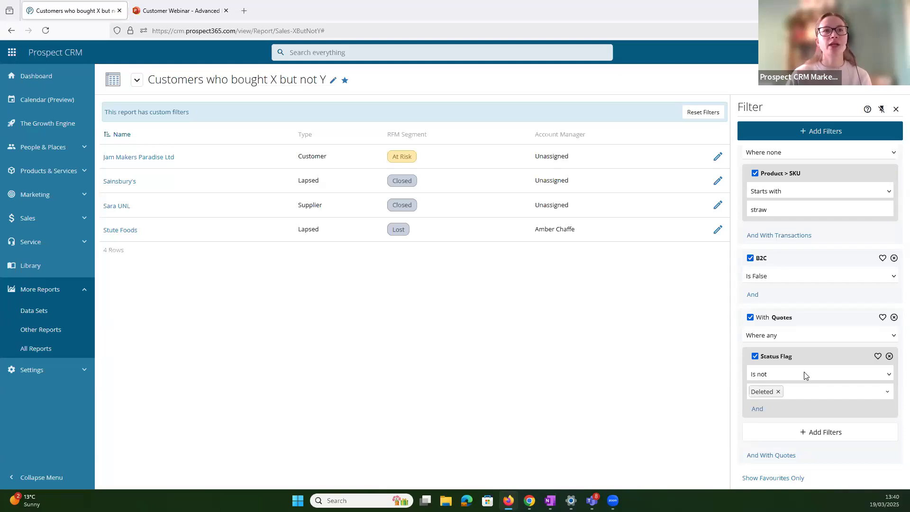
scroll(825, 251, "up", 3)
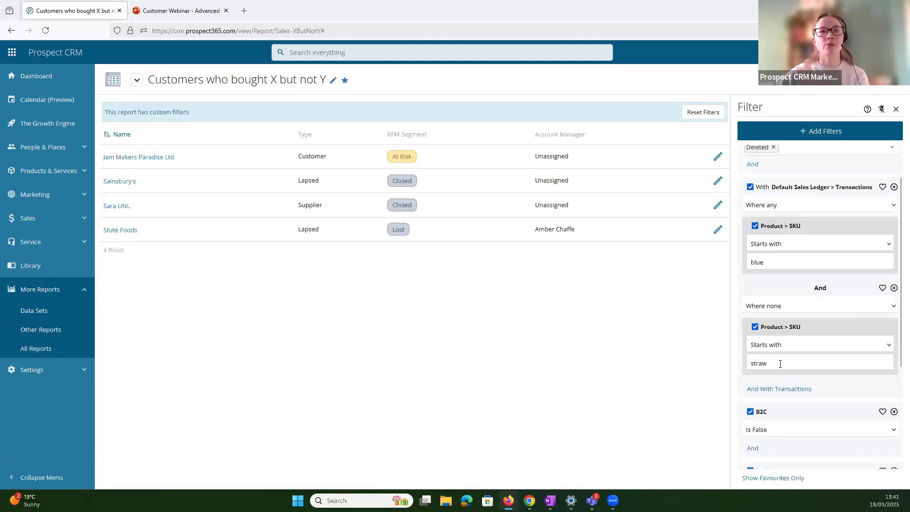
scroll(781, 364, "down", 3)
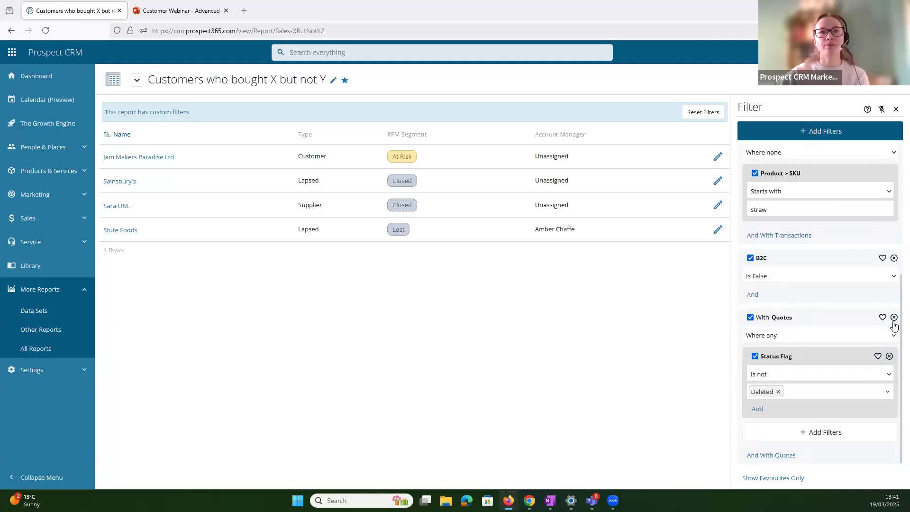
scroll(873, 332, "up", 3)
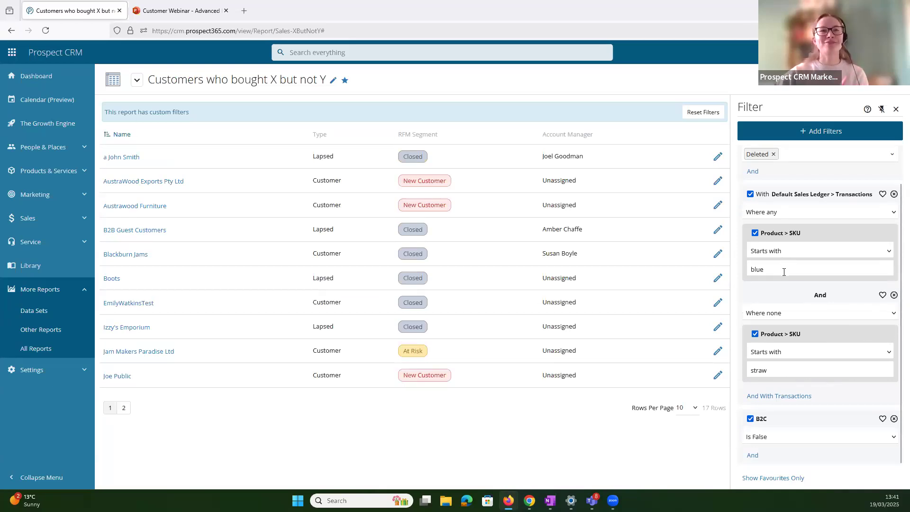
Add a filter on the Lines within the company's Quotes to the report
left_click(815, 134)
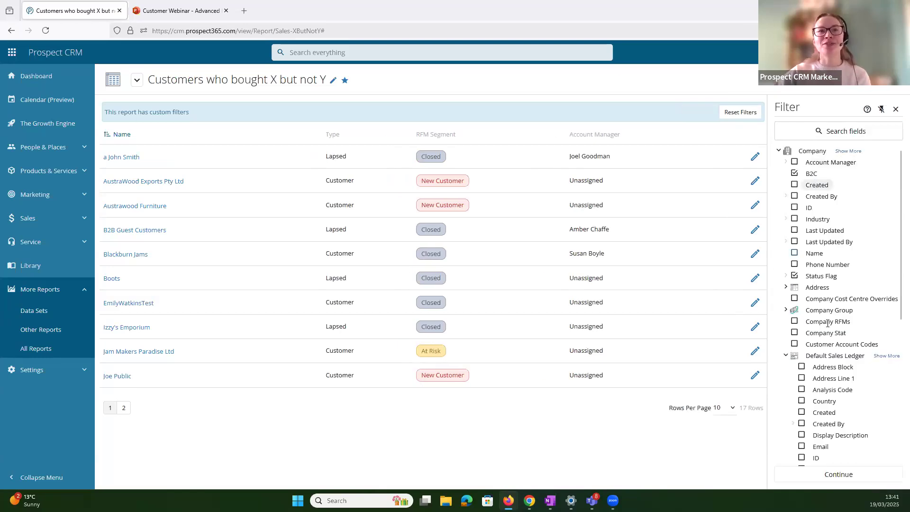
left_click(786, 355)
left_click(849, 151)
scroll(815, 407, "down", 10)
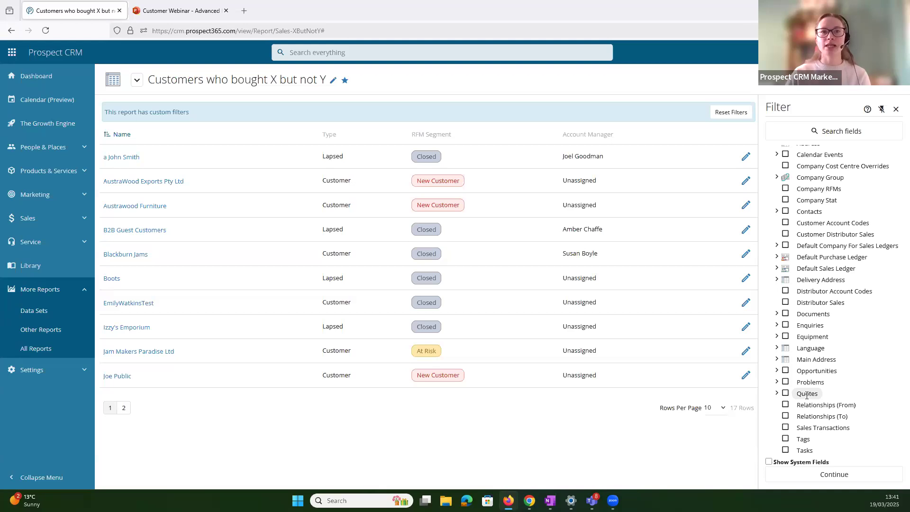
left_click(777, 393)
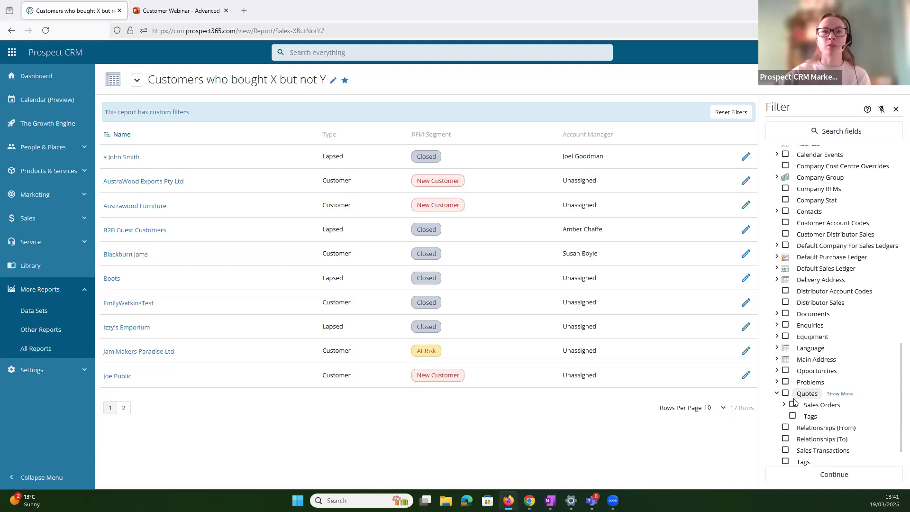
left_click(842, 394)
scroll(806, 399, "down", 1)
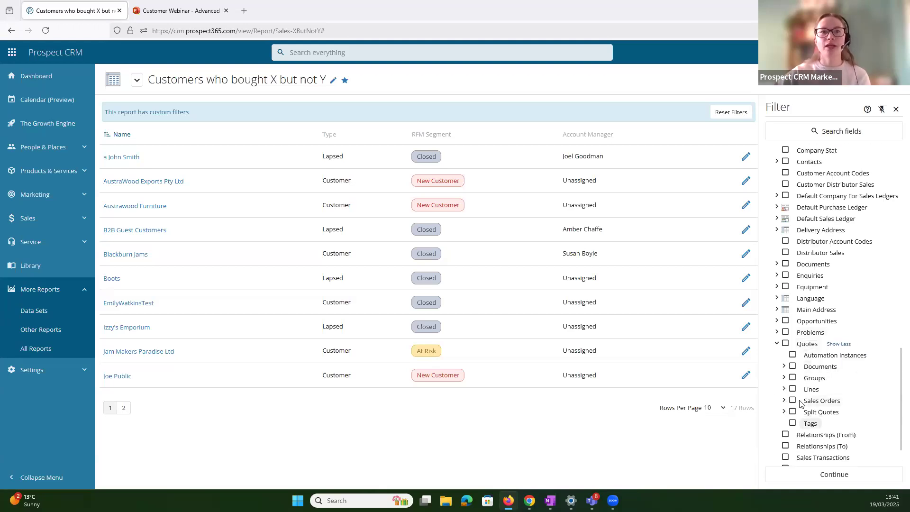
left_click(793, 389)
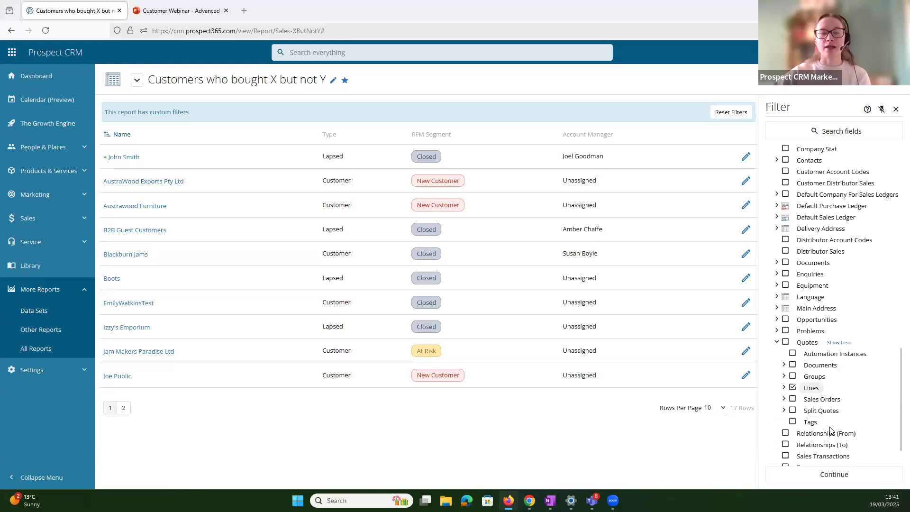
left_click(835, 475)
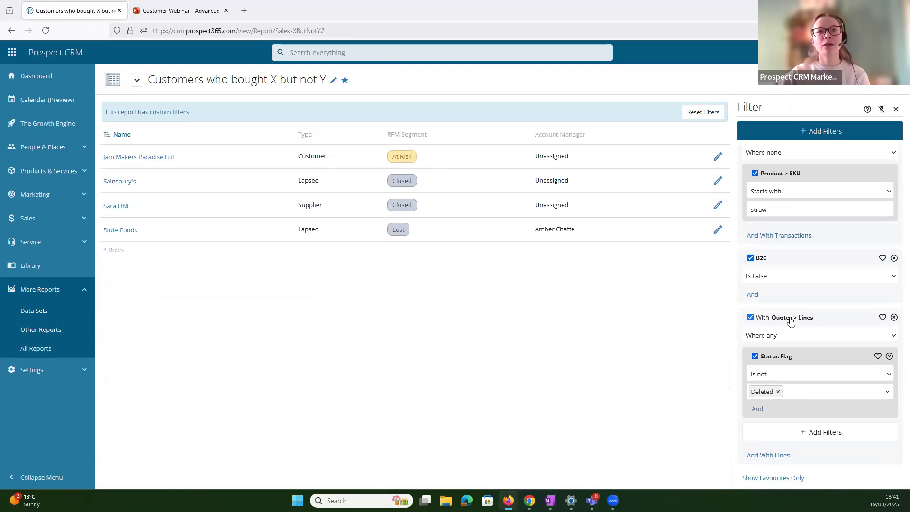
Add the Product Item SKU field as a condition inside the Quotes > Lines filter
left_click(831, 434)
scroll(831, 436, "down", 5)
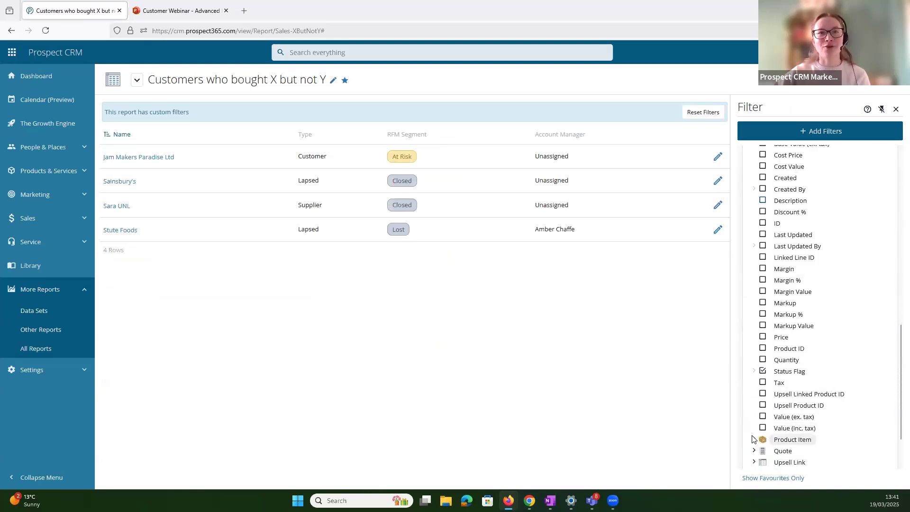
scroll(776, 438, "down", 4)
left_click(771, 377)
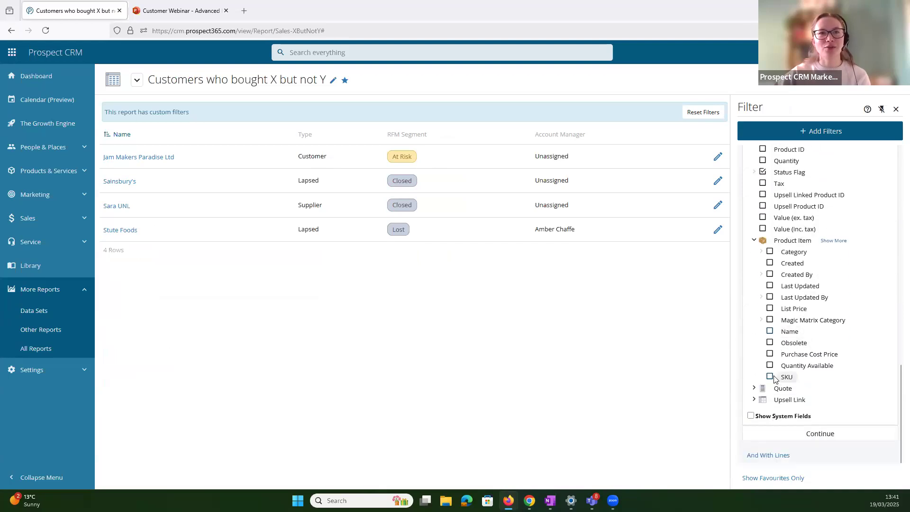
left_click(812, 435)
Set the quote line SKU condition to Starts with "straw" and the Quotes > Lines filter to Where none
left_click(780, 373)
left_click(778, 413)
left_click(778, 389)
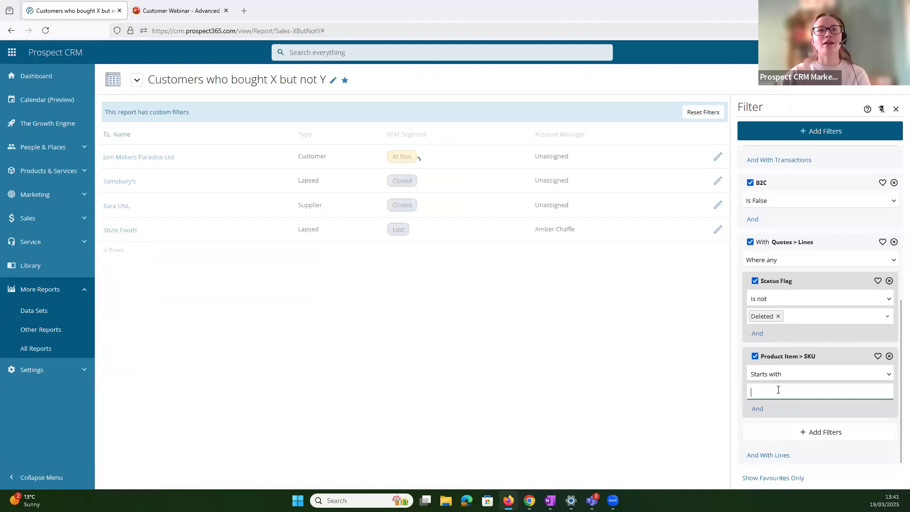
type("straw")
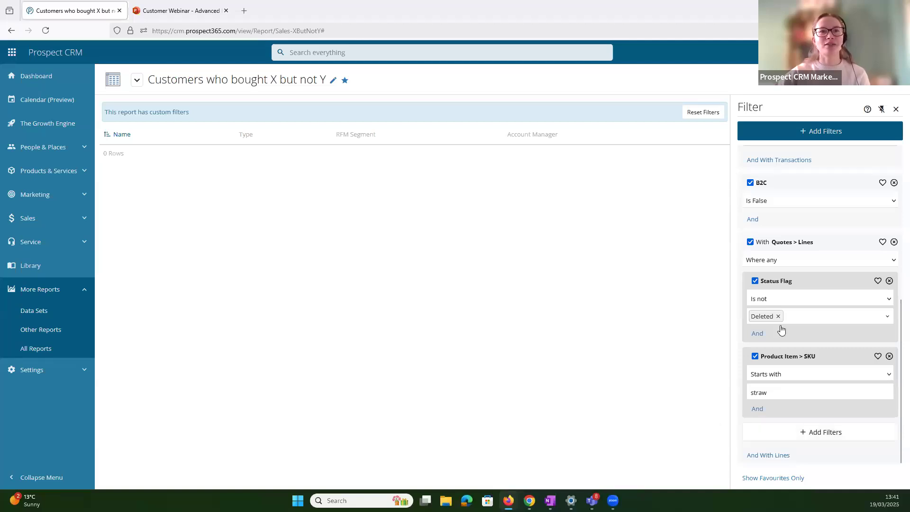
left_click(779, 264)
left_click(780, 301)
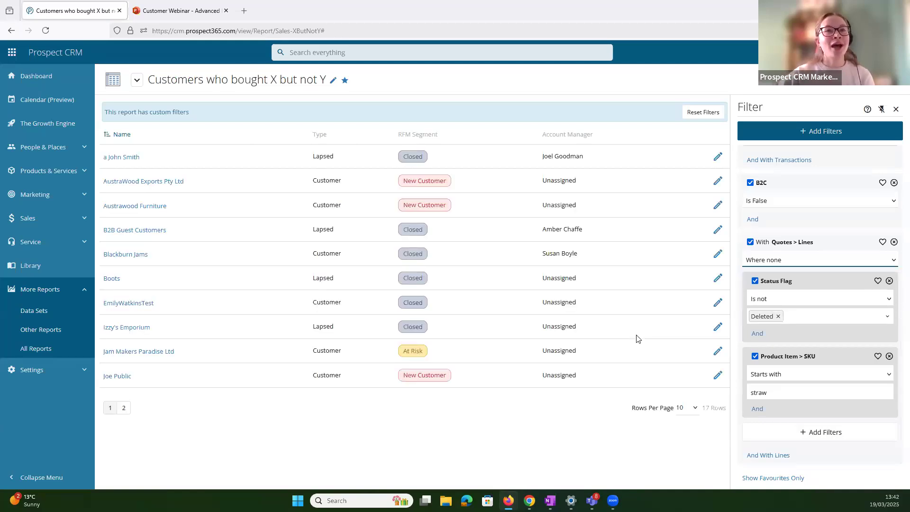
Review the blue and straw SKU conditions on sales transactions together with the Quotes > Lines filter
scroll(800, 308, "up", 5)
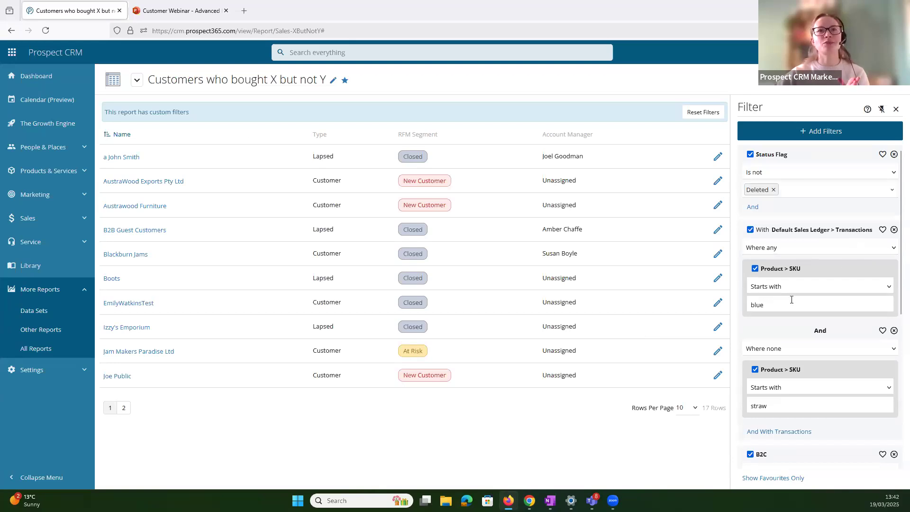
scroll(791, 311, "down", 1)
scroll(790, 310, "down", 3)
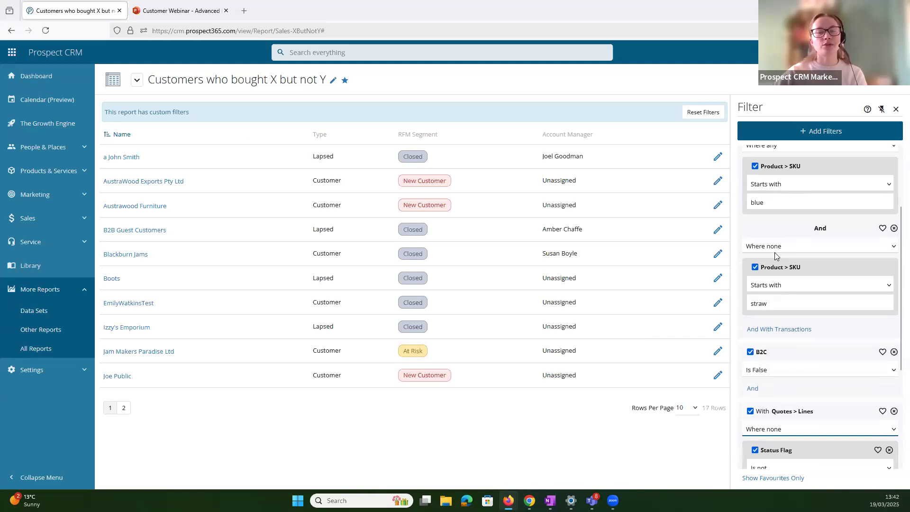
scroll(788, 302, "down", 2)
scroll(789, 301, "up", 3)
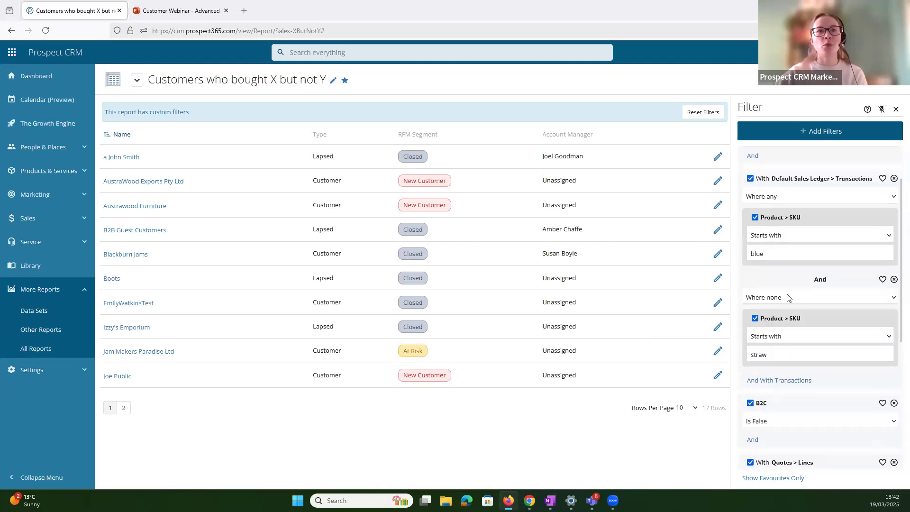
scroll(806, 323, "down", 6)
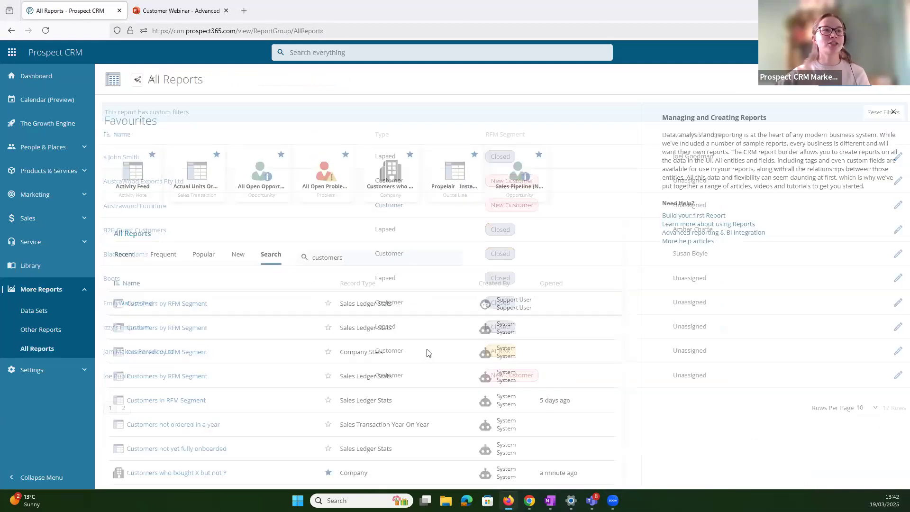
Open the "Customers who have not bought X" report from the "customers" search results in All Reports
left_click(350, 257)
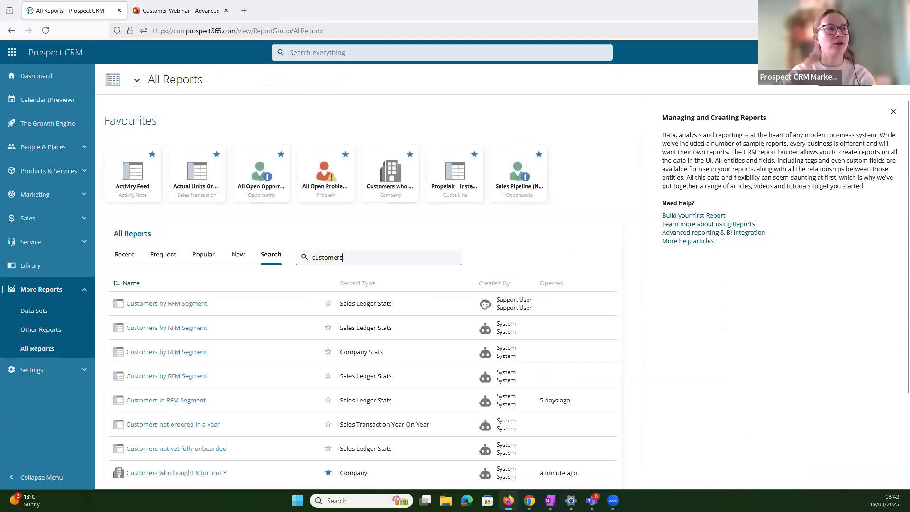
scroll(248, 433, "down", 3)
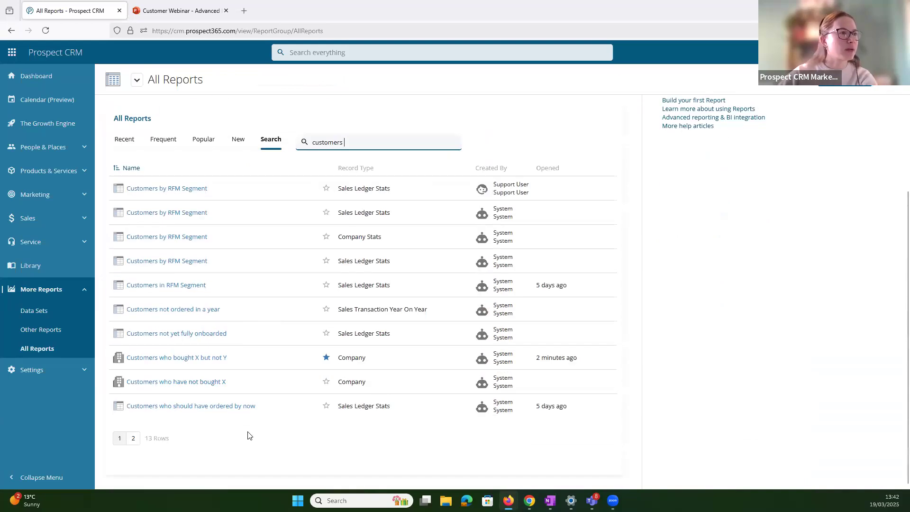
left_click(218, 382)
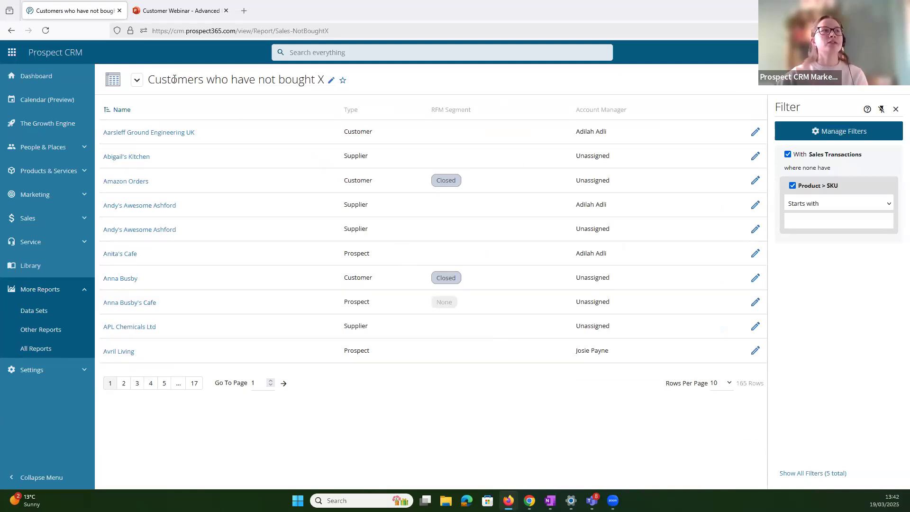
Set the Product SKU condition to Starts with "blue" and the Sales Transactions filter to Where any
left_click(818, 217)
left_click(817, 218)
type("blue")
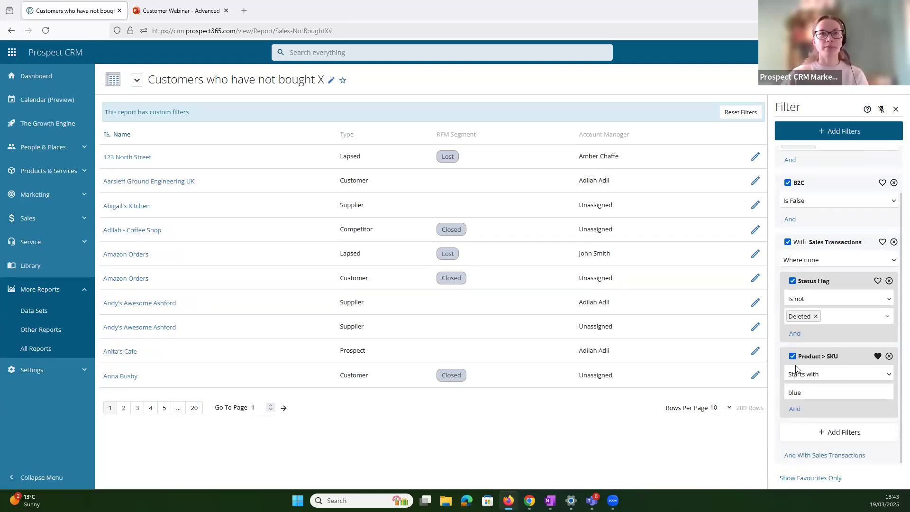
left_click(847, 261)
left_click(826, 273)
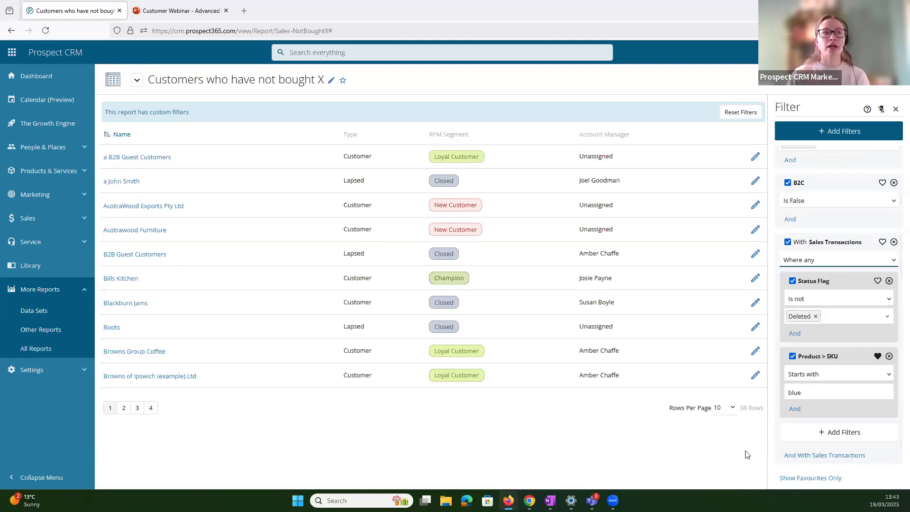
left_click(825, 265)
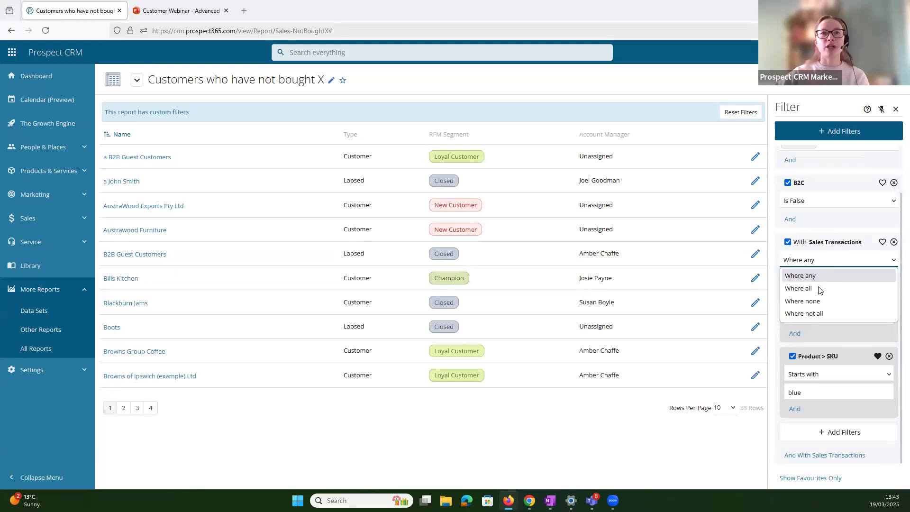
left_click(822, 262)
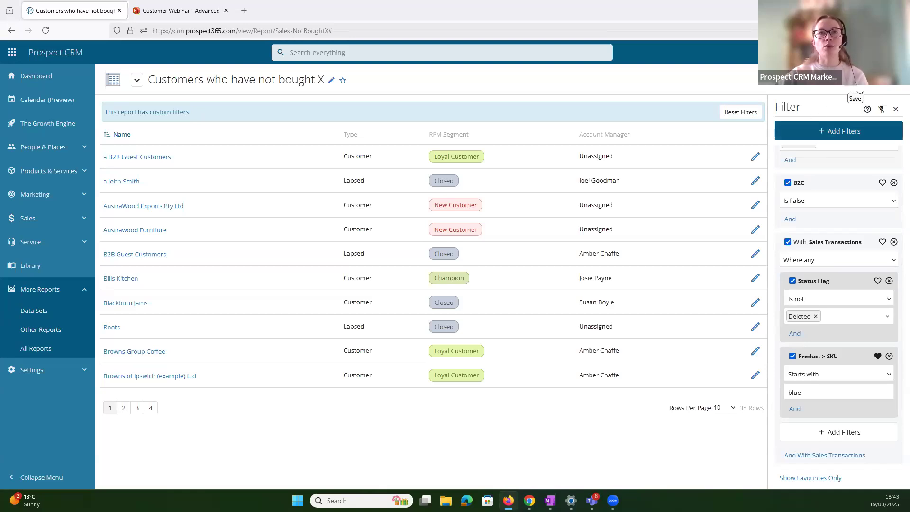
Examine the name, group and sharing options for saving the report, and close the dialog without saving
left_click(857, 102)
left_click(831, 182)
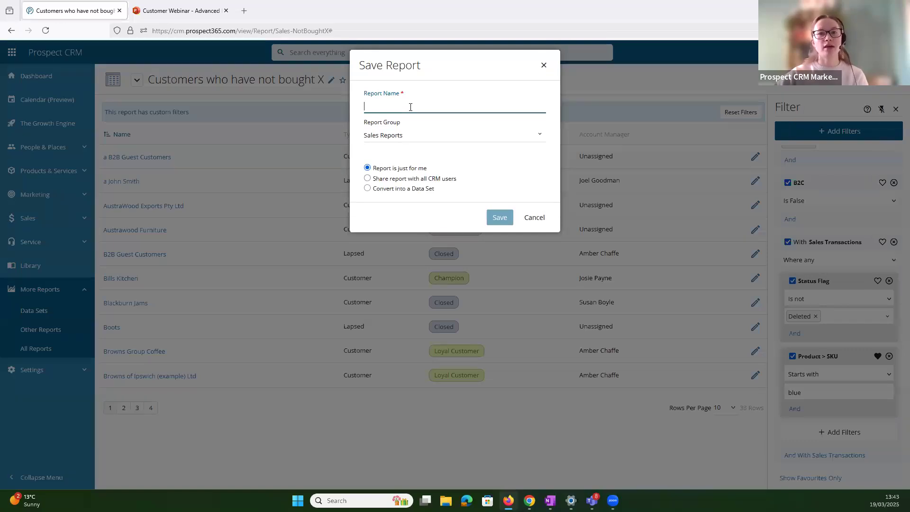
left_click(543, 65)
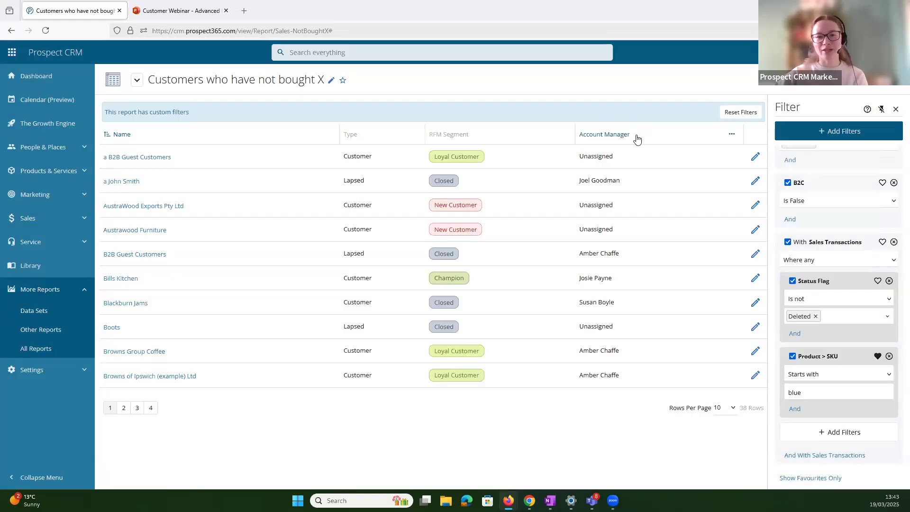
Try Where none on the Sales Transactions filter and set it back to Where any
left_click(811, 260)
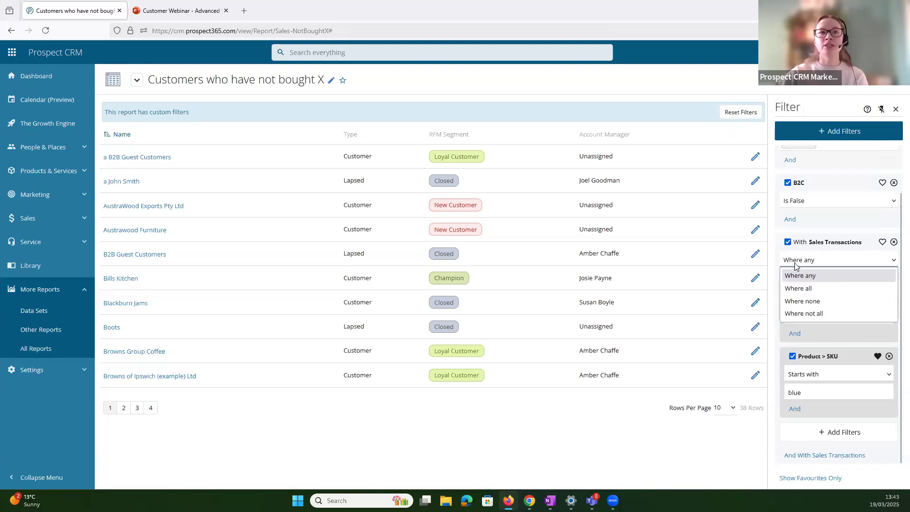
left_click(812, 302)
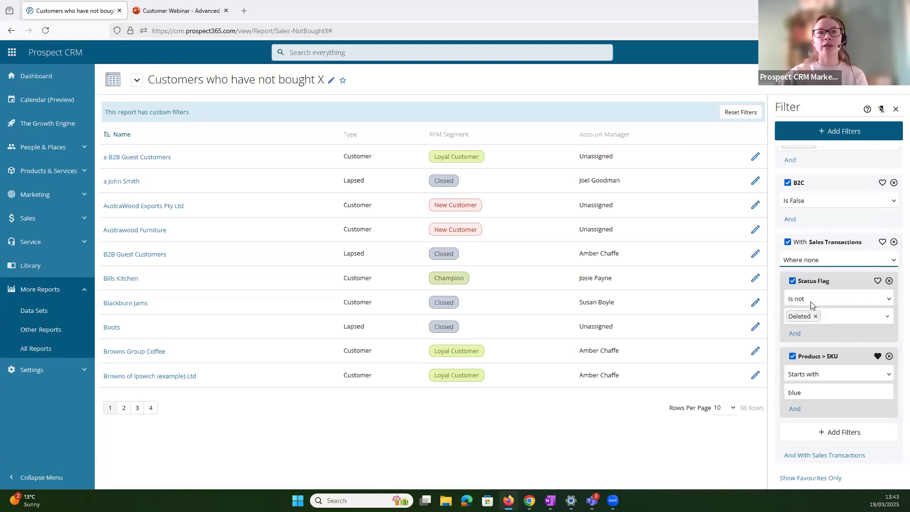
left_click(827, 260)
left_click(828, 276)
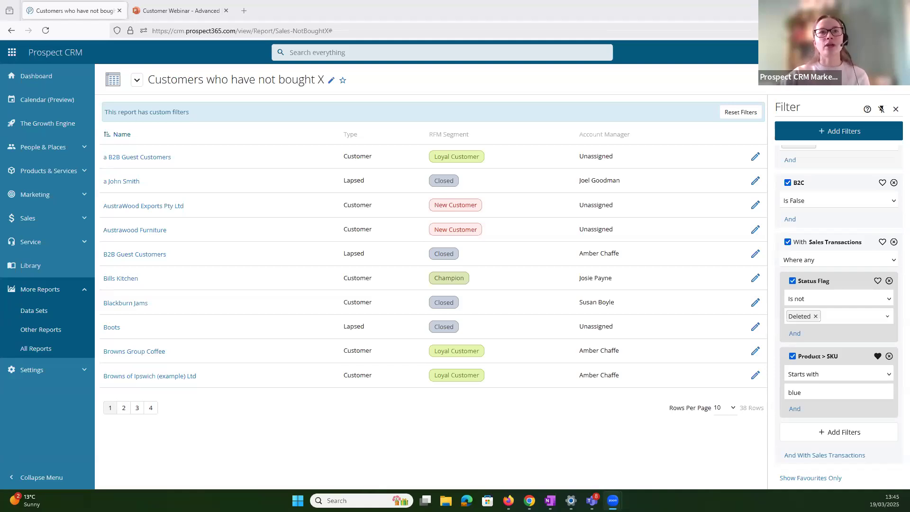
Open the support chat from the Help Centre to view its help options, and close it
left_click(874, 52)
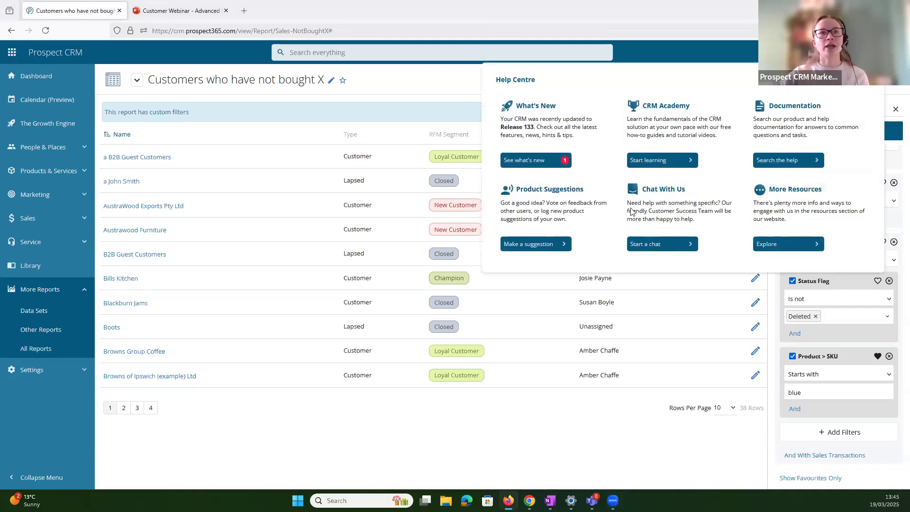
left_click(651, 249)
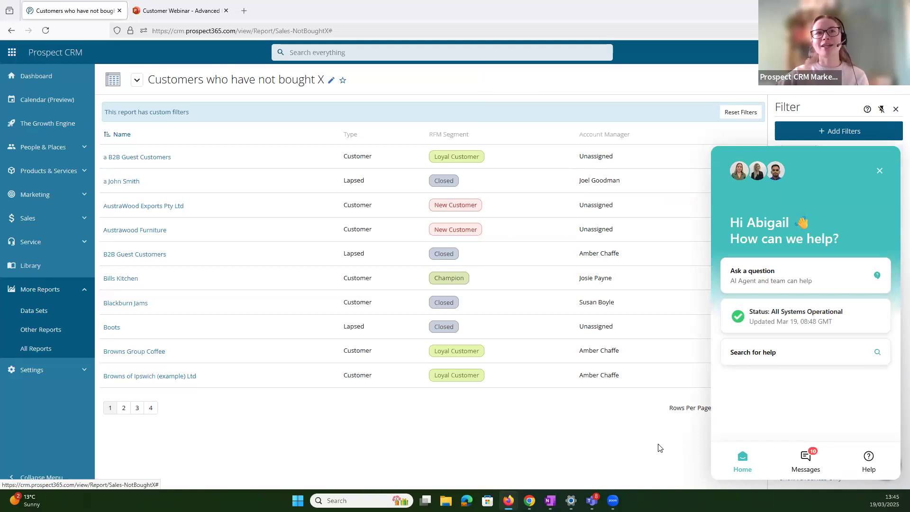
left_click(880, 171)
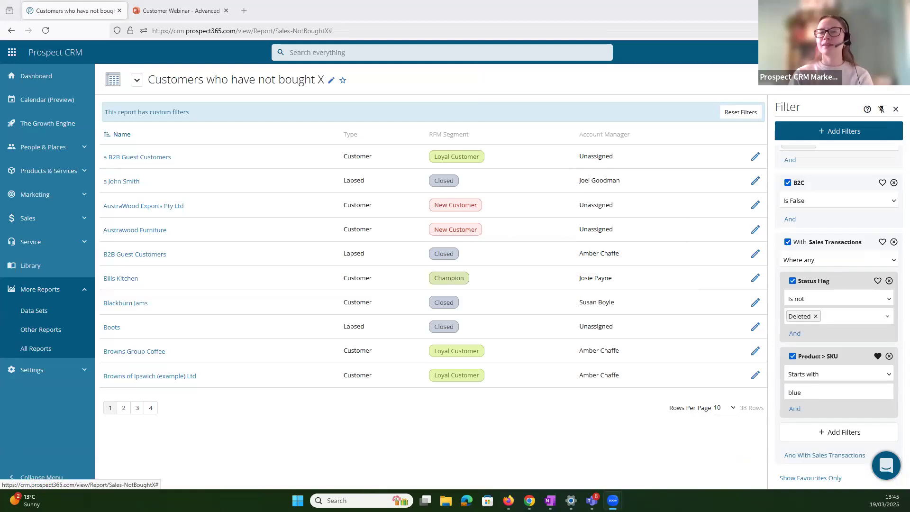
Leave the customer report for All Reports and start creating a new report
left_click(12, 30)
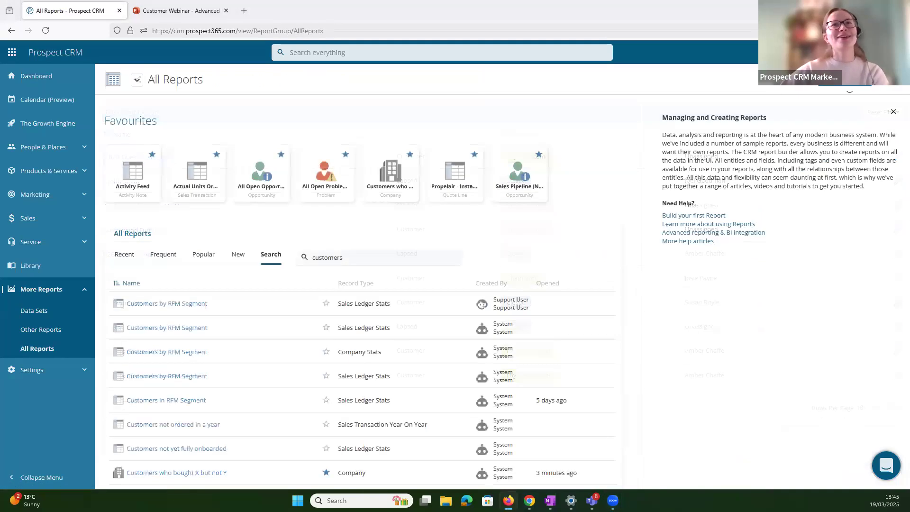
left_click(878, 79)
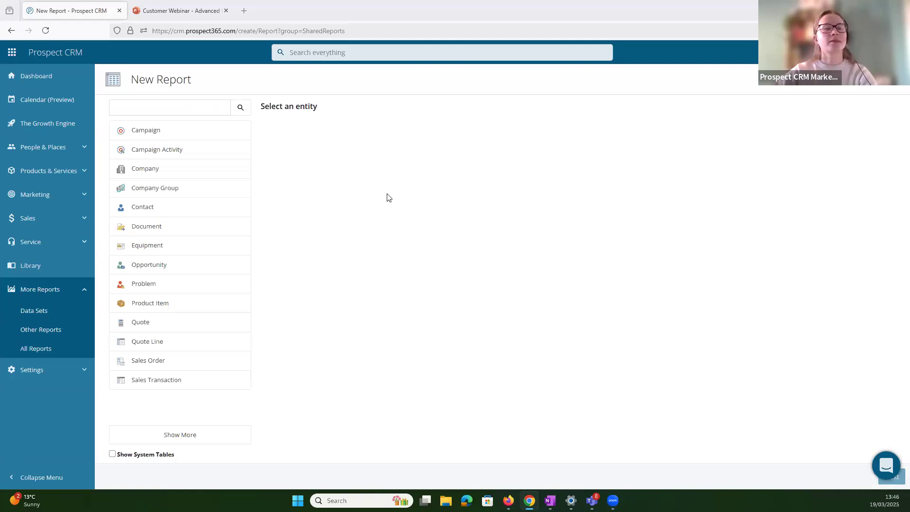
left_click(429, 208)
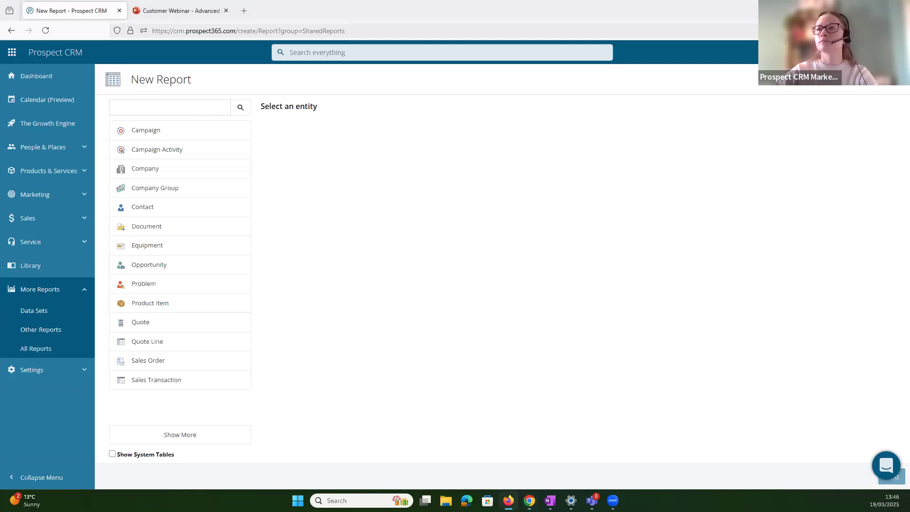
Switch to YouTube in the other browser window and look through the videos on the Prospect CRM channel
key("alt+Tab")
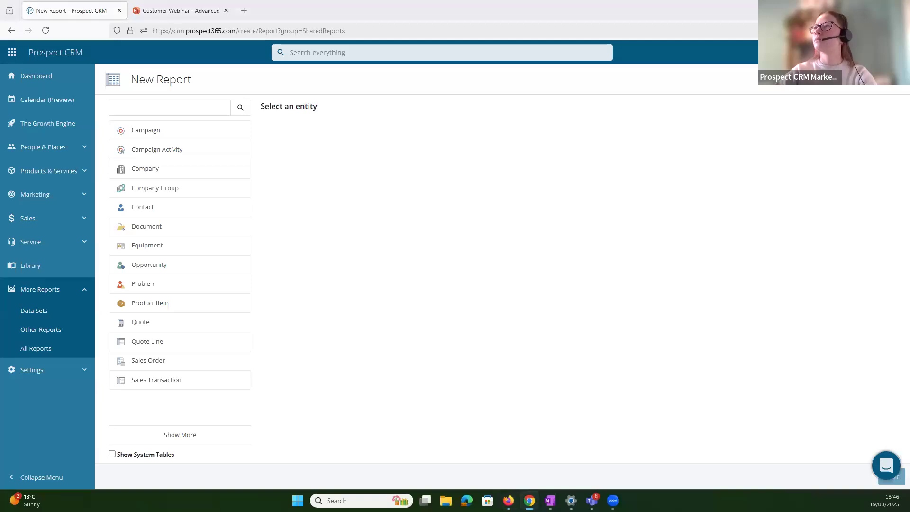
left_click_drag(909, 99, 396, 99)
double_click(396, 98)
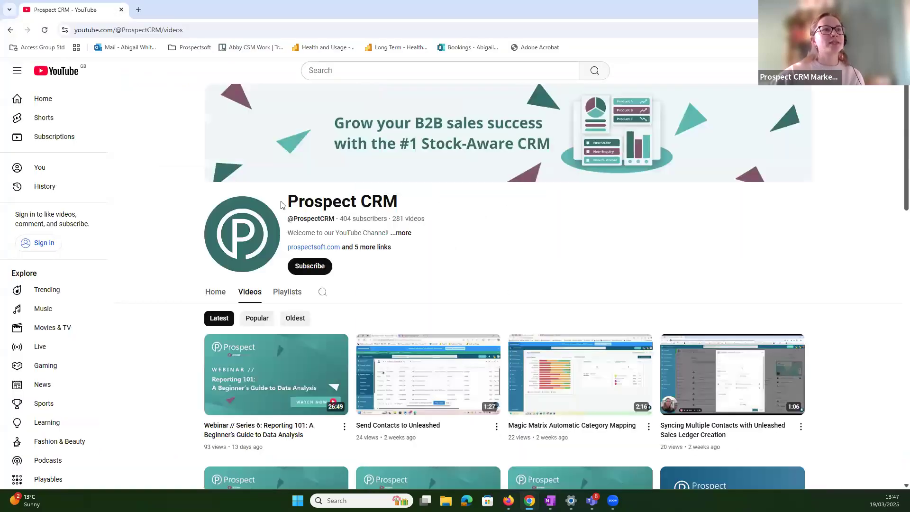
left_click_drag(284, 203, 445, 215)
left_click(445, 215)
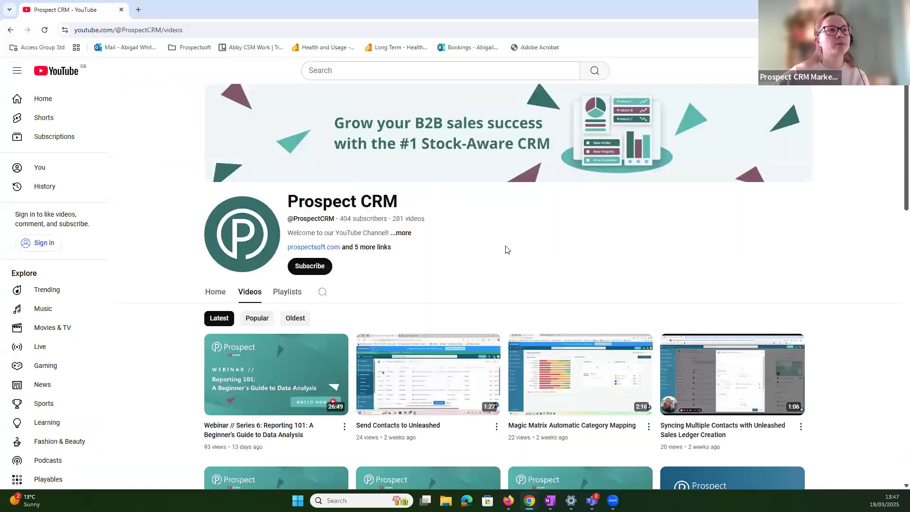
scroll(493, 268, "down", 3)
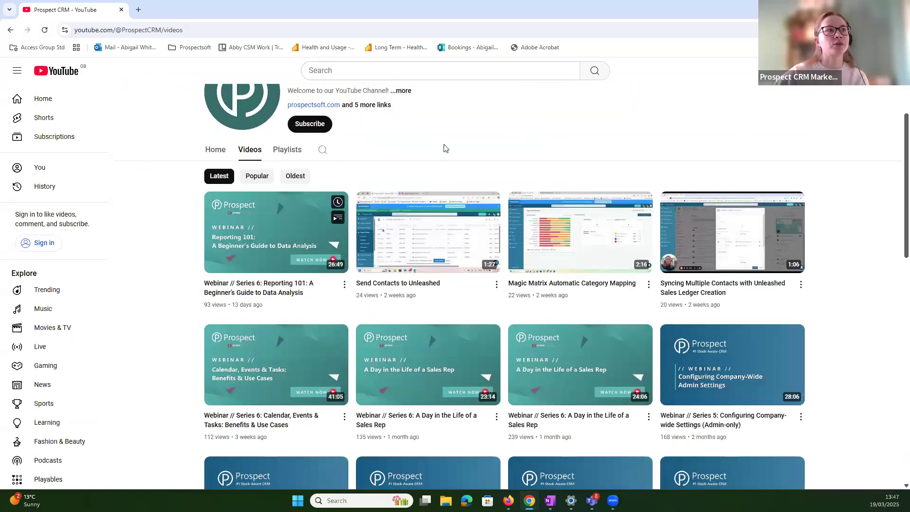
scroll(846, 296, "down", 2)
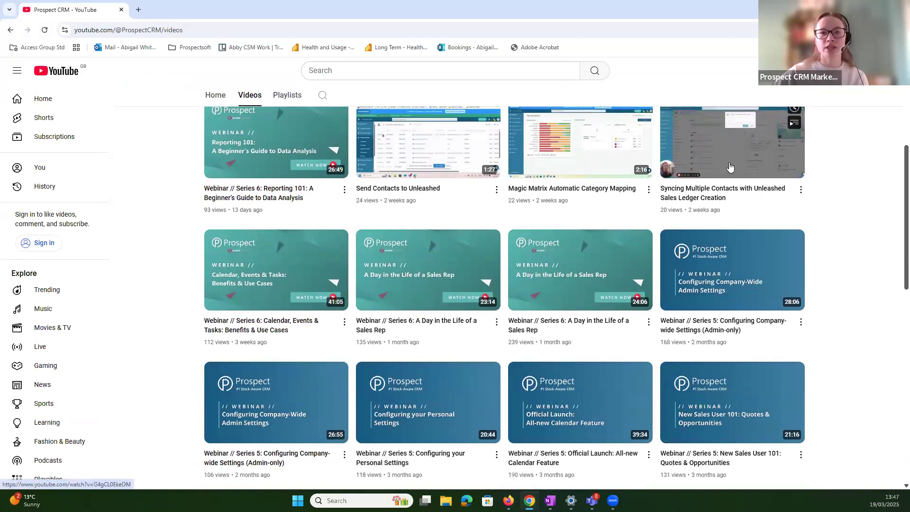
scroll(853, 304, "down", 9)
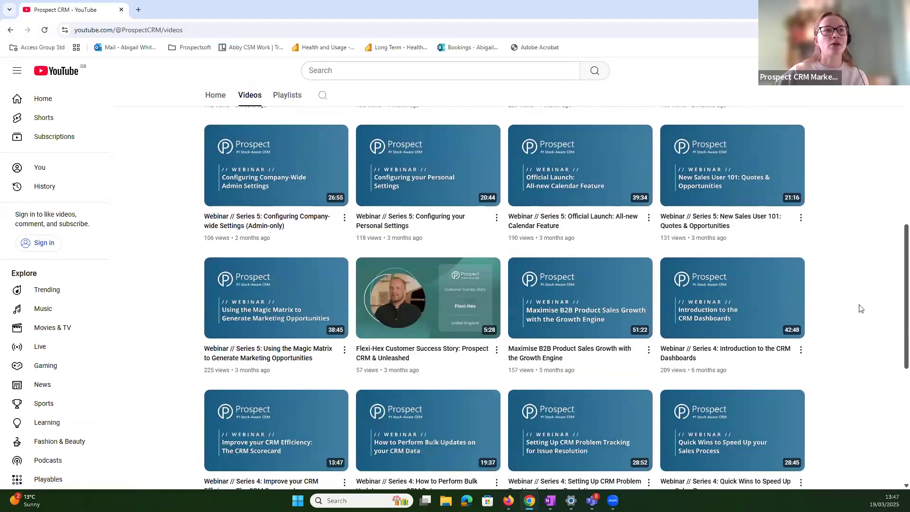
scroll(848, 305, "up", 10)
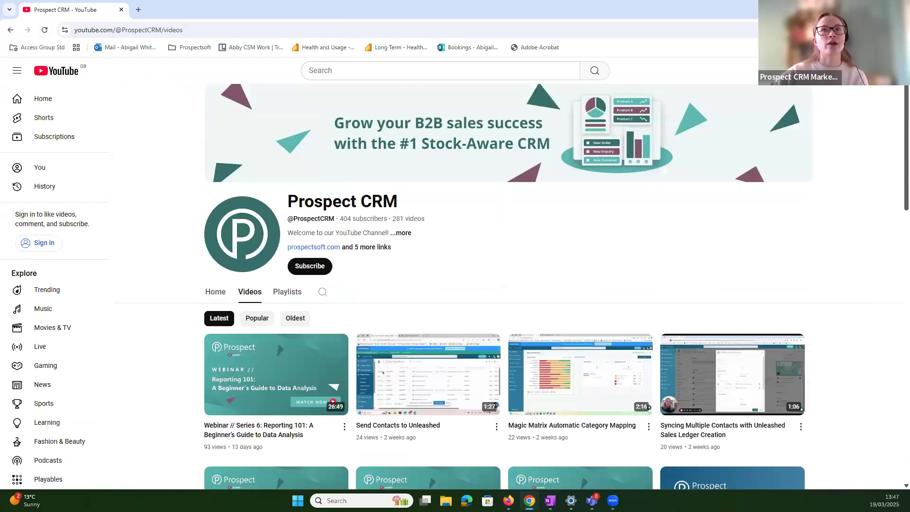
Switch to the Advanced Reporting webinar presentation in PowerPoint and show the prospectsoft.com/resources/webinars slide
left_click(855, 8)
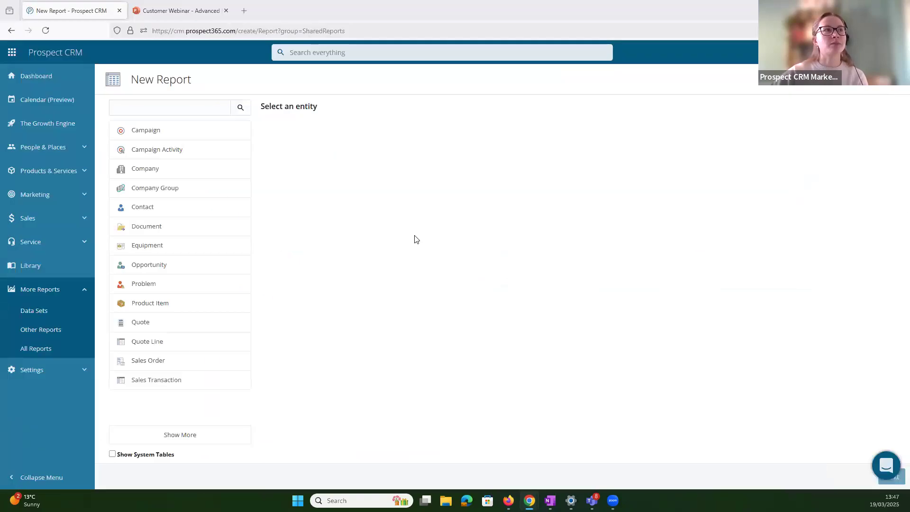
left_click(194, 8)
key("Down")
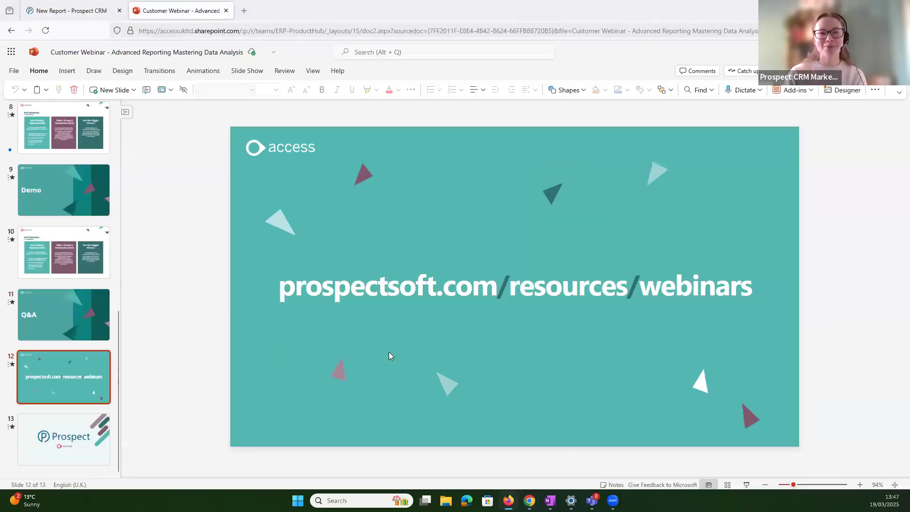